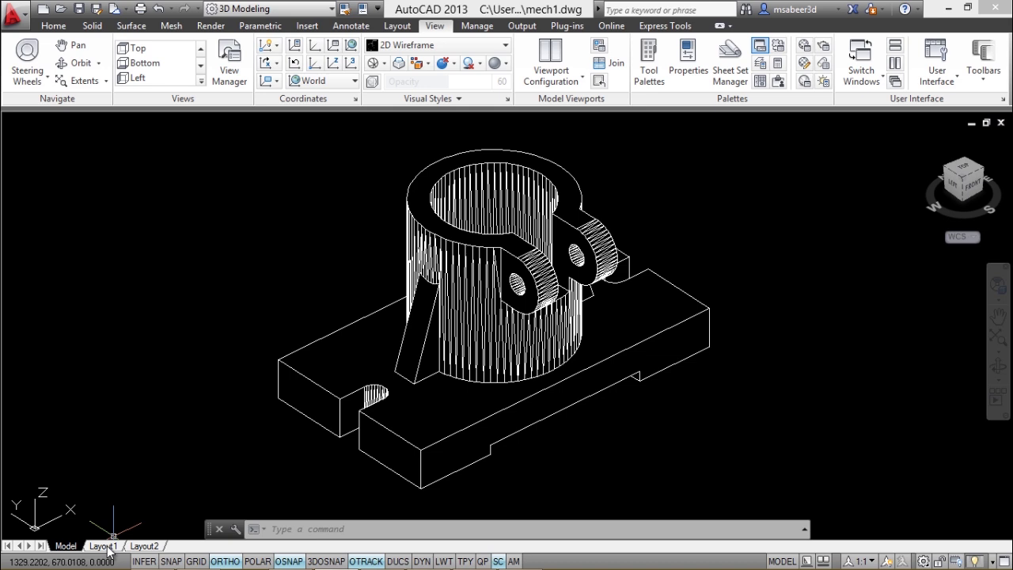
# - Try the Three: Right and Two: Vertical viewport configurations in model space
pyautogui.moveTo(109, 551)
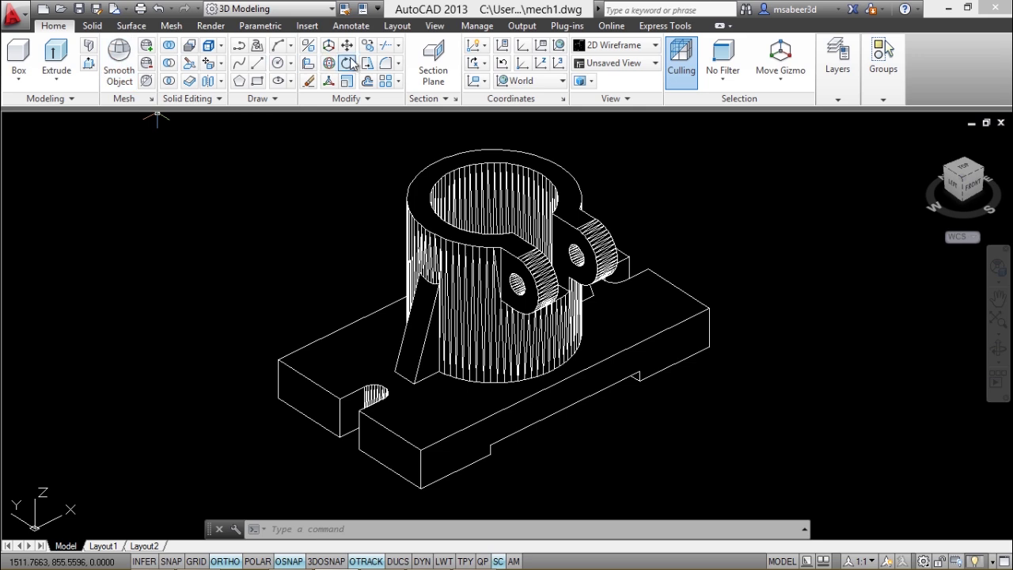
pyautogui.click(434, 26)
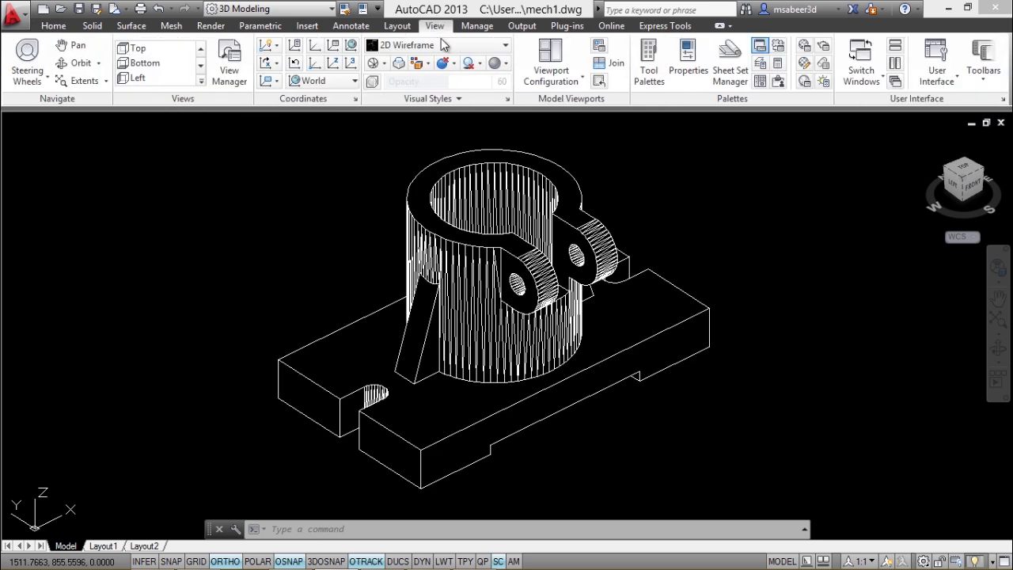
pyautogui.click(551, 54)
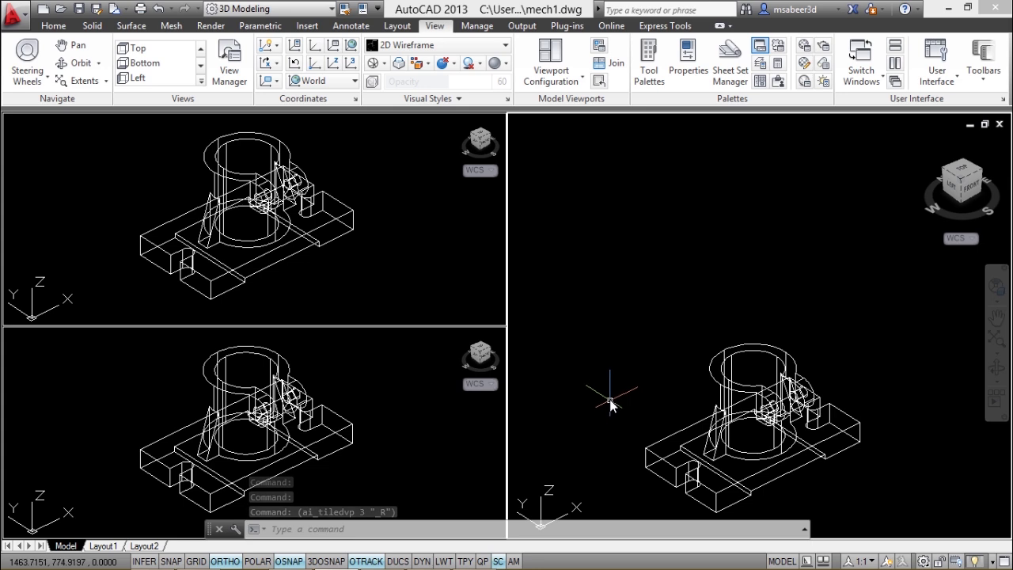
pyautogui.click(567, 80)
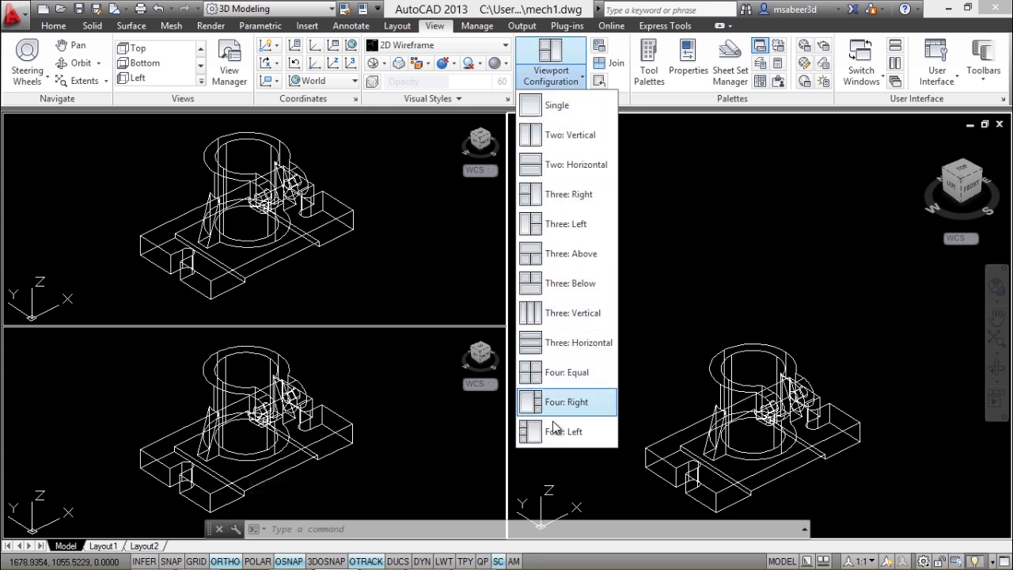
pyautogui.click(571, 135)
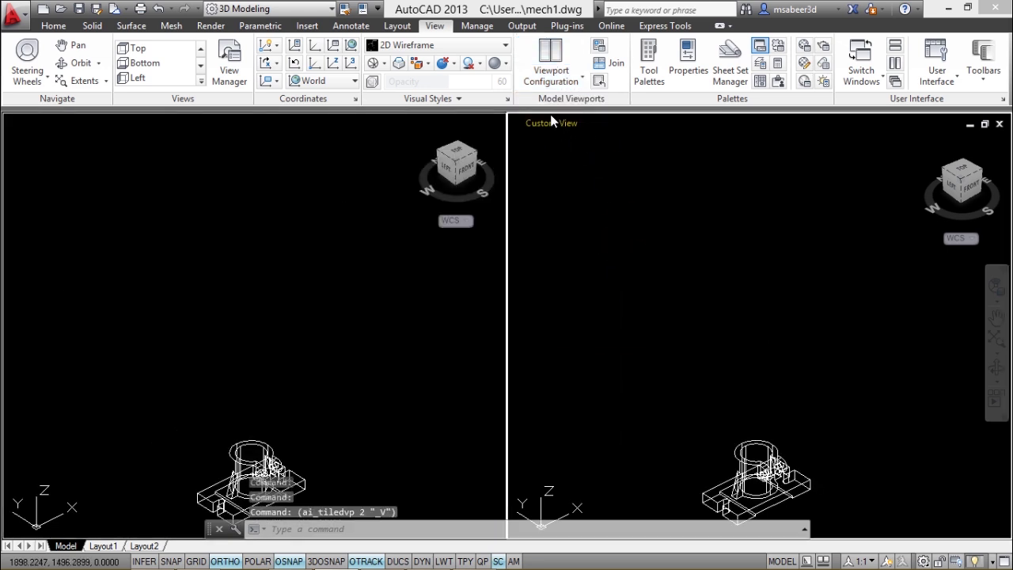
# - Divide model space using the Three: Left viewport configuration and fit the model in the large viewport
pyautogui.click(553, 83)
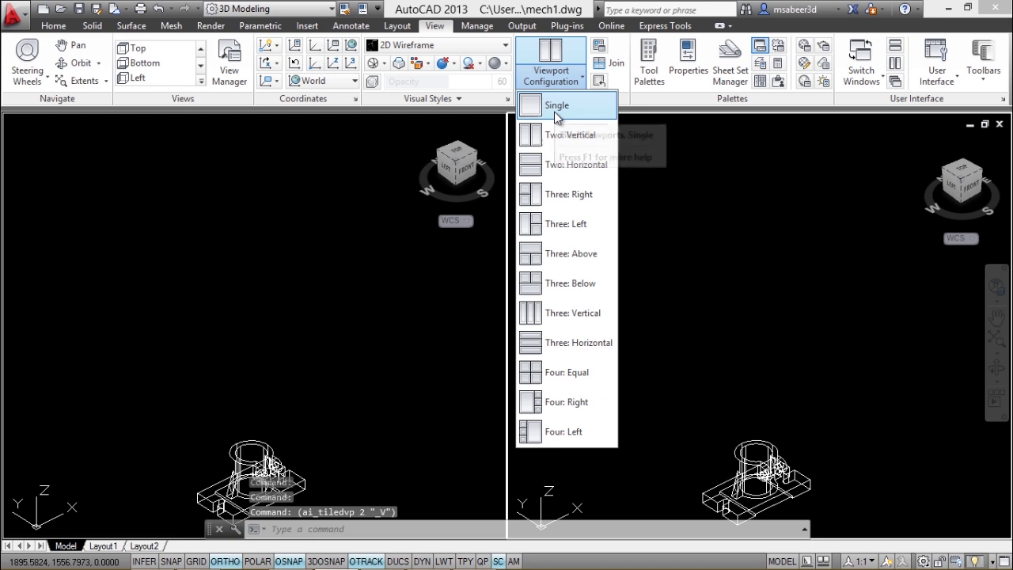
pyautogui.click(563, 224)
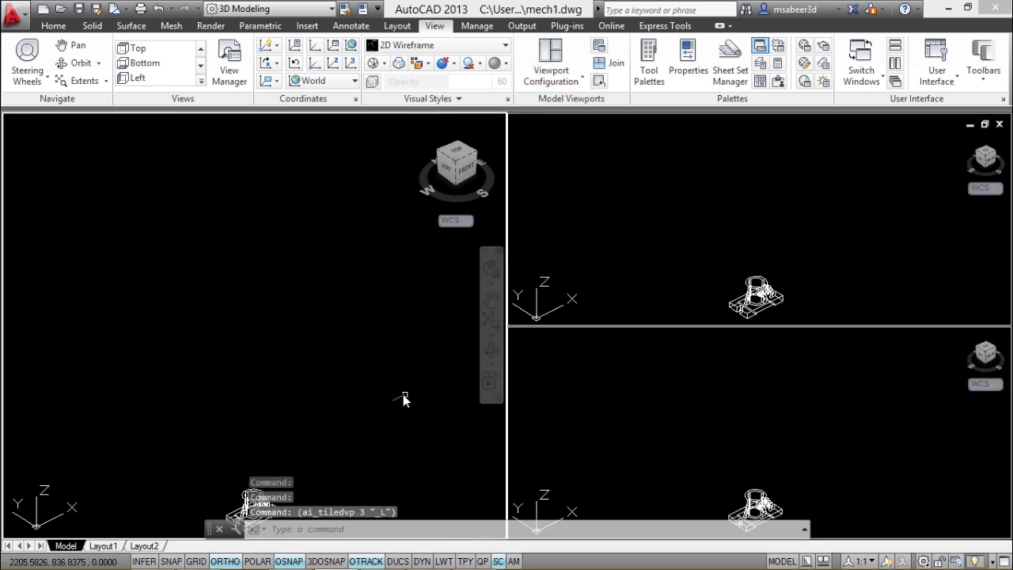
pyautogui.click(378, 302)
pyautogui.middleClick(296, 360)
pyautogui.middleClick(296, 360)
pyautogui.scroll(8, 308, 342)
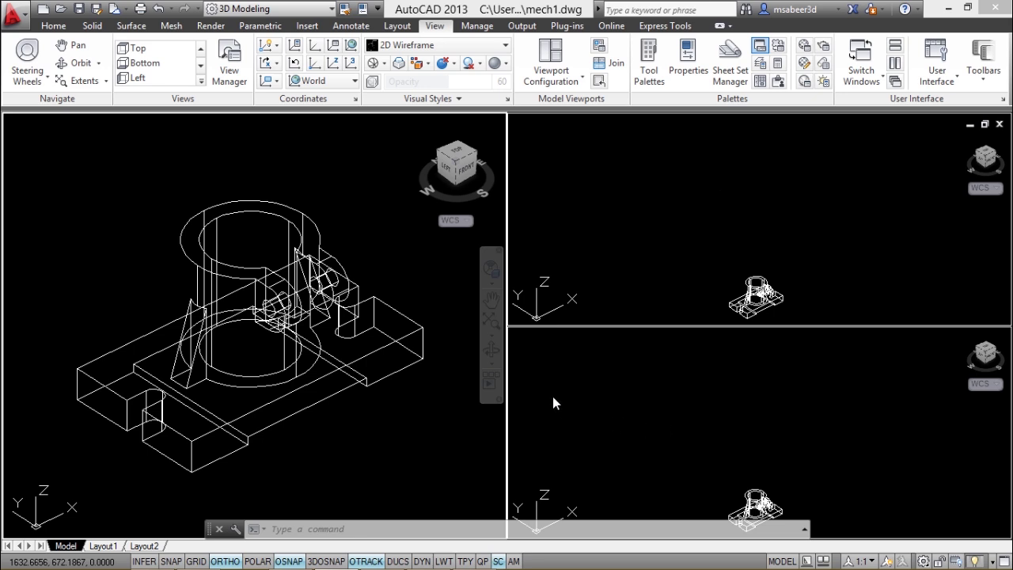
# - Set the upper small viewport to the Front view and enlarge the model to fill it
pyautogui.click(711, 294)
pyautogui.scroll(-2, 773, 307)
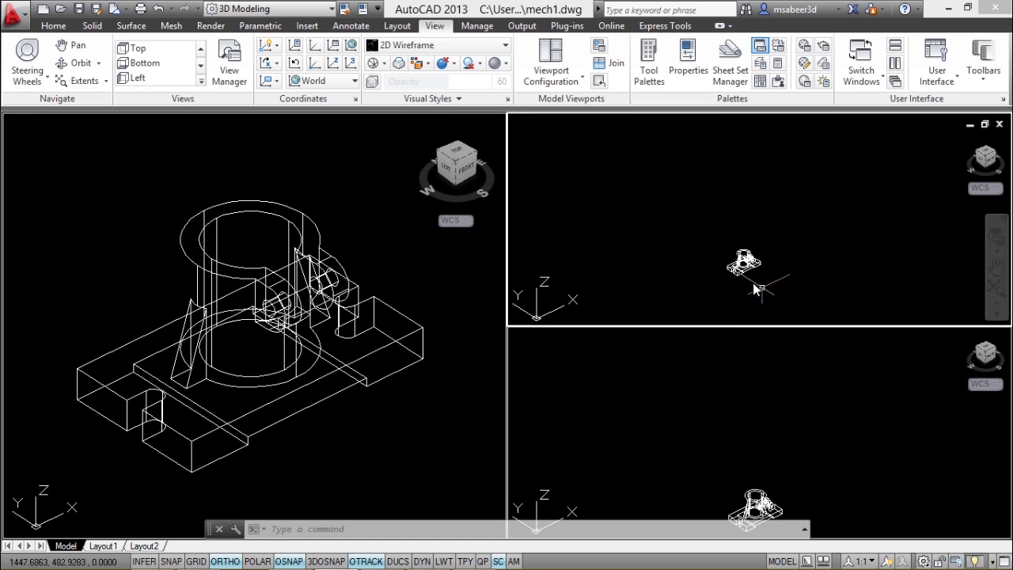
pyautogui.scroll(6, 756, 290)
pyautogui.scroll(-2, 743, 265)
pyautogui.scroll(3, 740, 259)
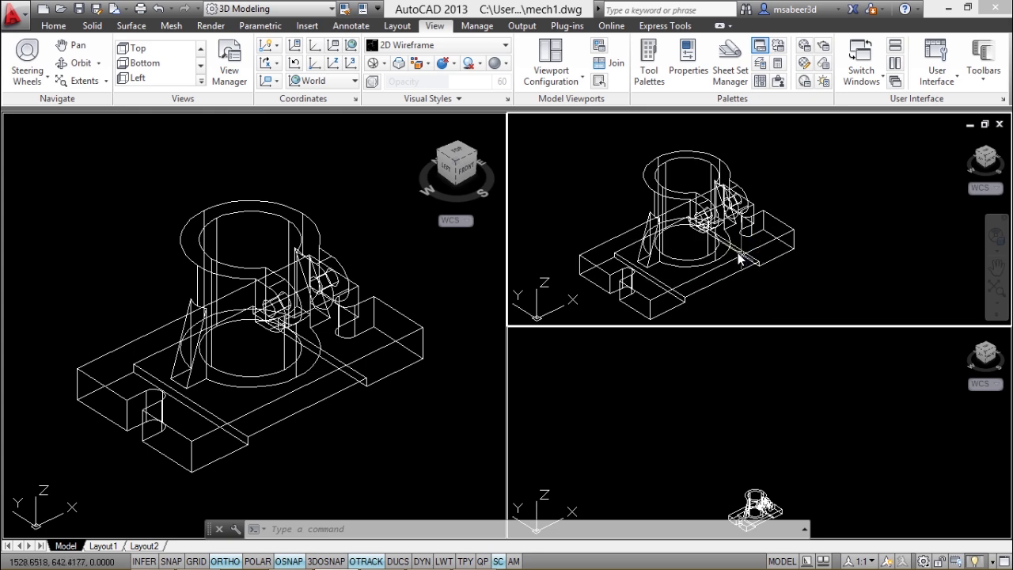
pyautogui.click(693, 288)
pyautogui.press('Escape')
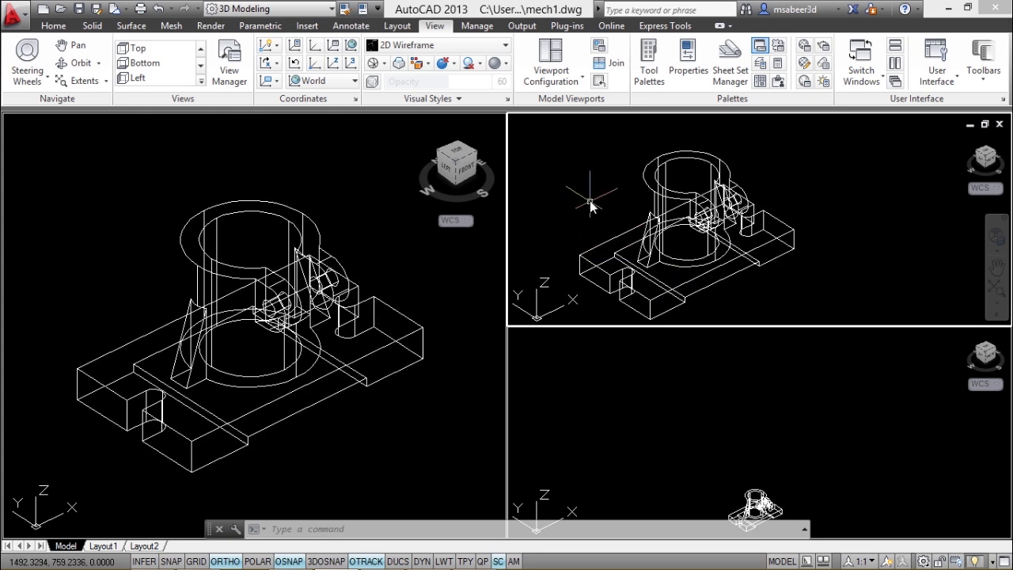
pyautogui.click(201, 65)
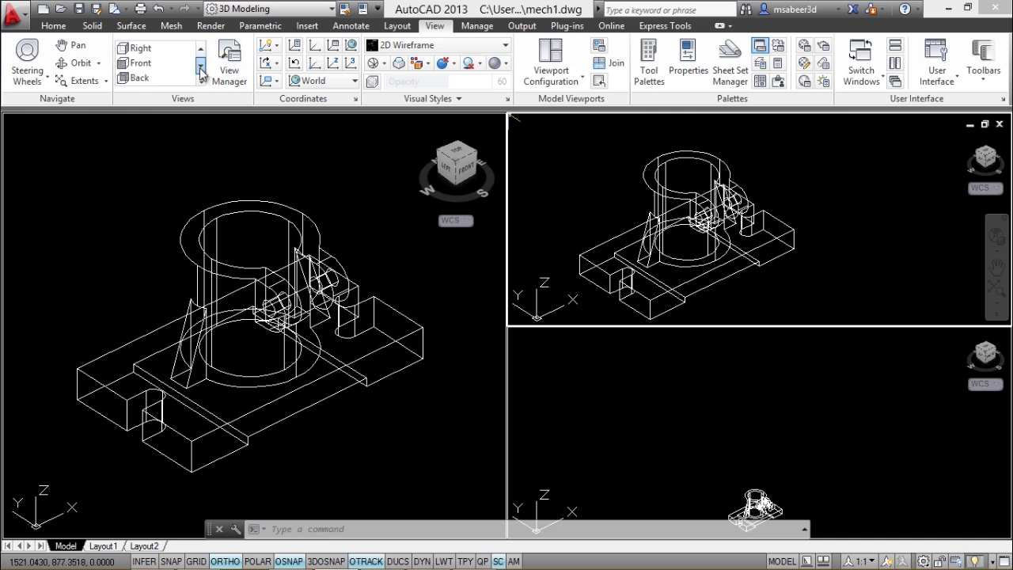
pyautogui.click(156, 65)
pyautogui.scroll(-2, 724, 166)
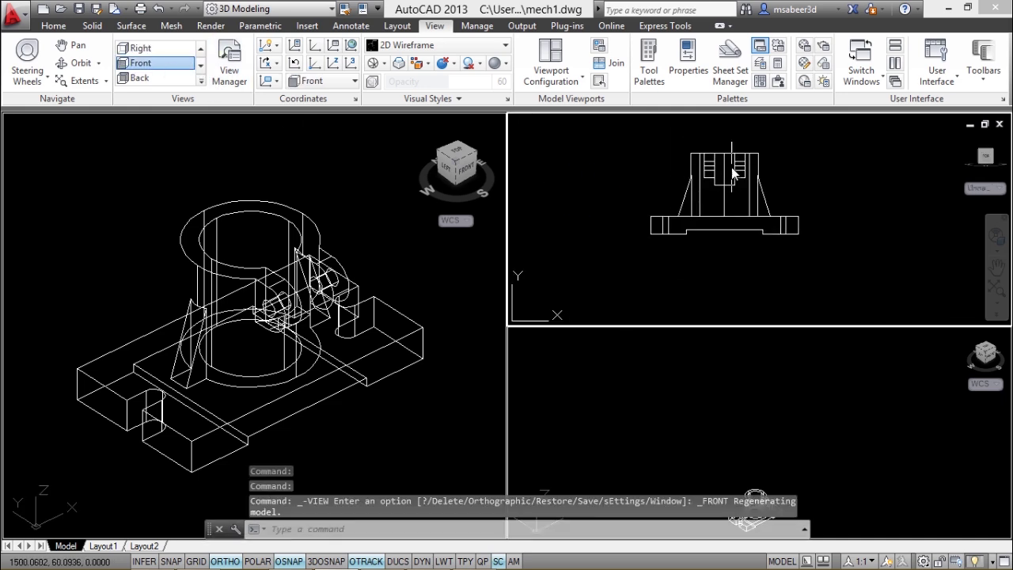
pyautogui.scroll(2, 693, 171)
pyautogui.scroll(-1, 665, 178)
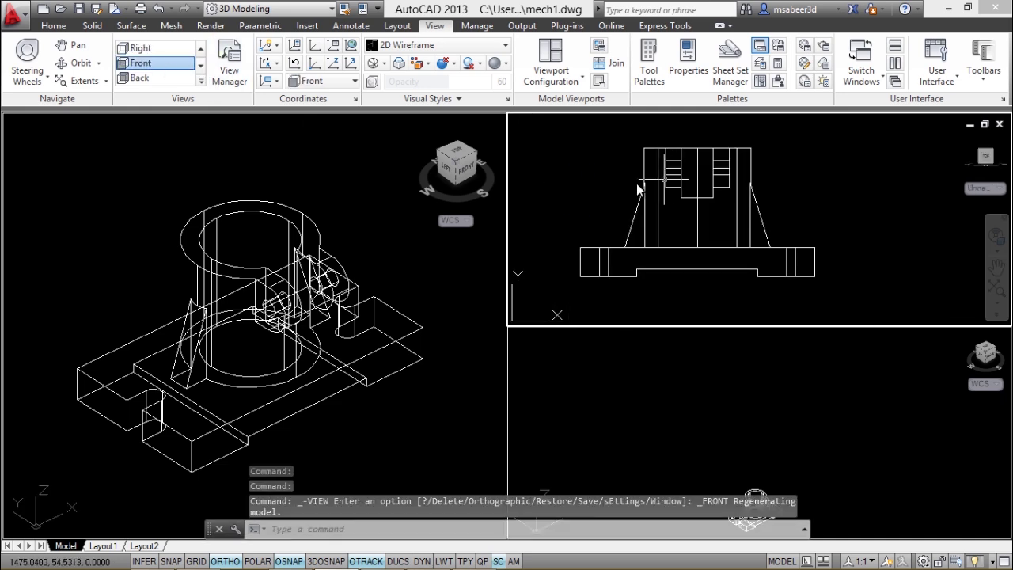
# - Set the lower small viewport to the Right view and fit the whole model inside it
pyautogui.click(664, 416)
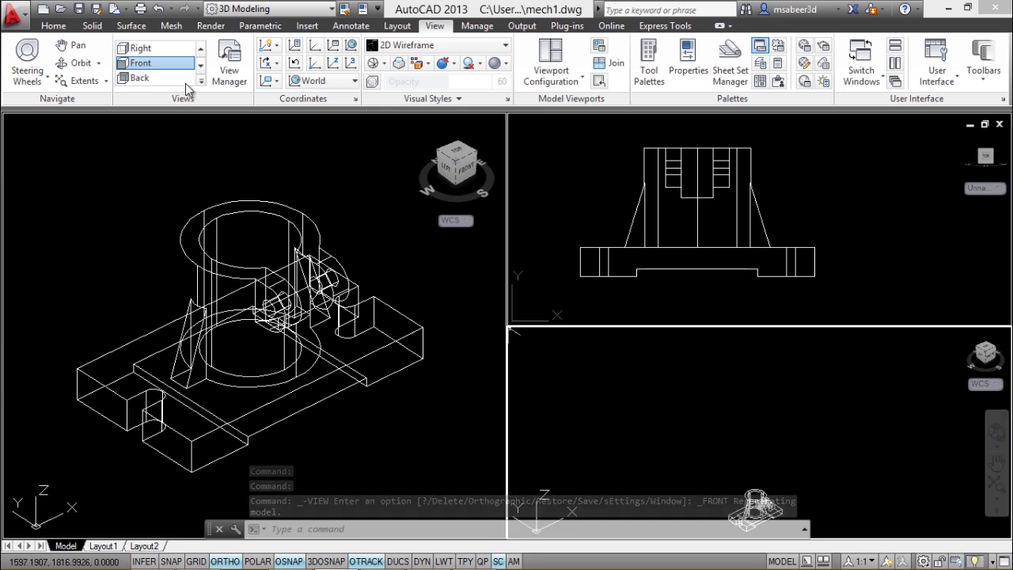
pyautogui.click(154, 51)
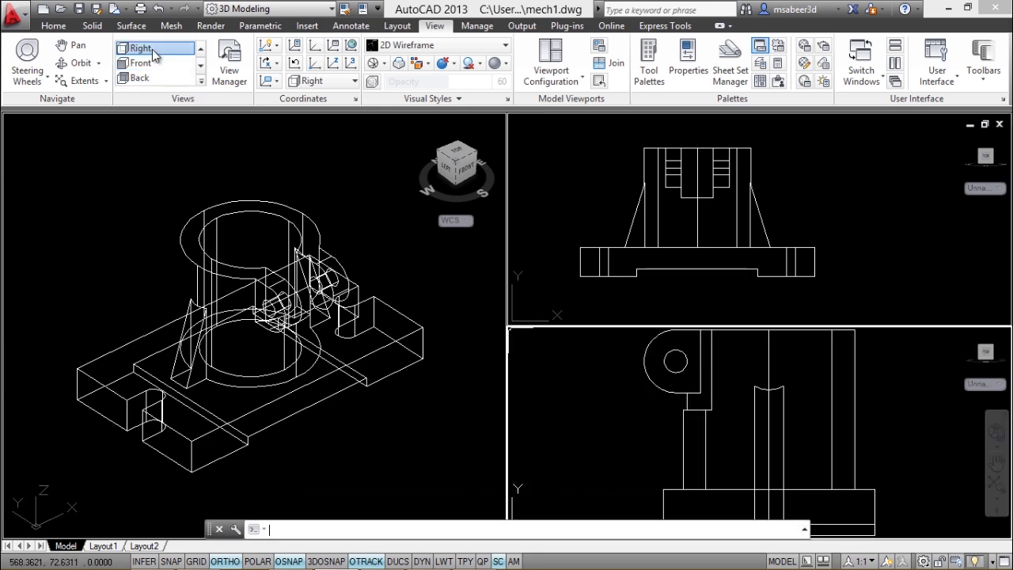
pyautogui.scroll(-1, 680, 356)
pyautogui.moveTo(689, 355); pyautogui.dragTo(725, 383, button='middle')
# - Subdivide the large viewport with VPORTS, using the Three: Above configuration applied to Current Viewport
pyautogui.click(228, 356)
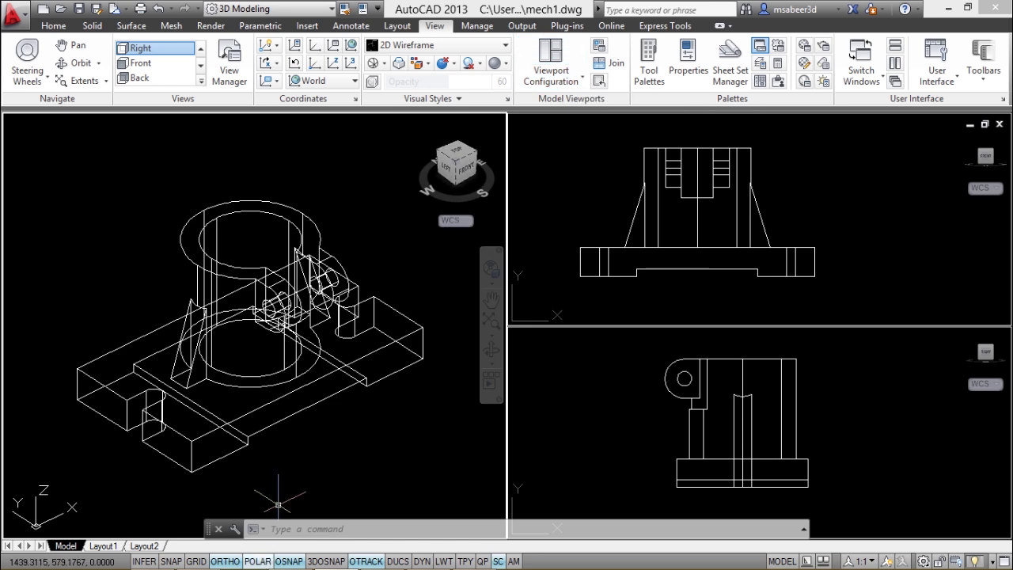
pyautogui.click(272, 528)
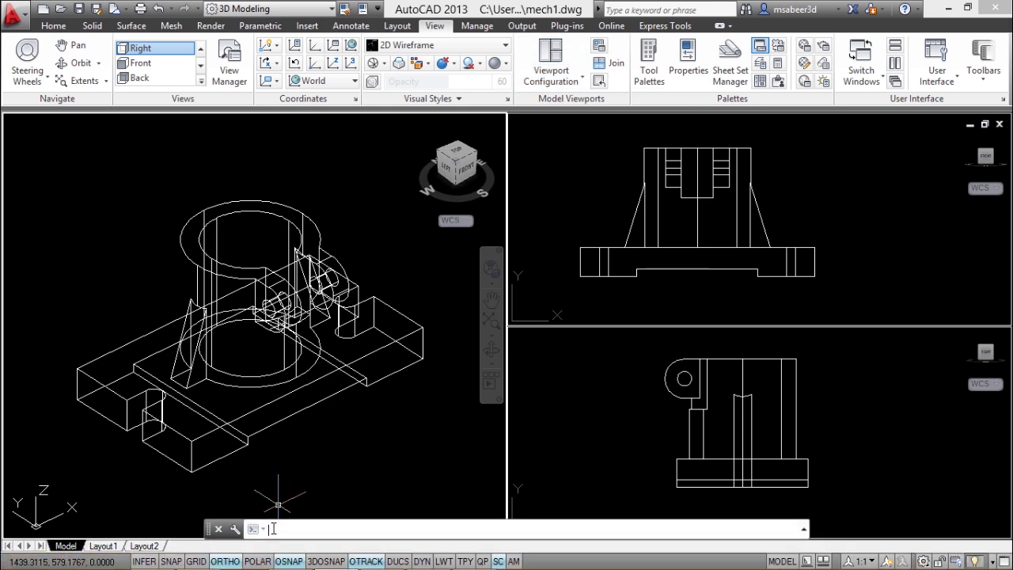
pyautogui.write('VPORTS')
pyautogui.press('Return')
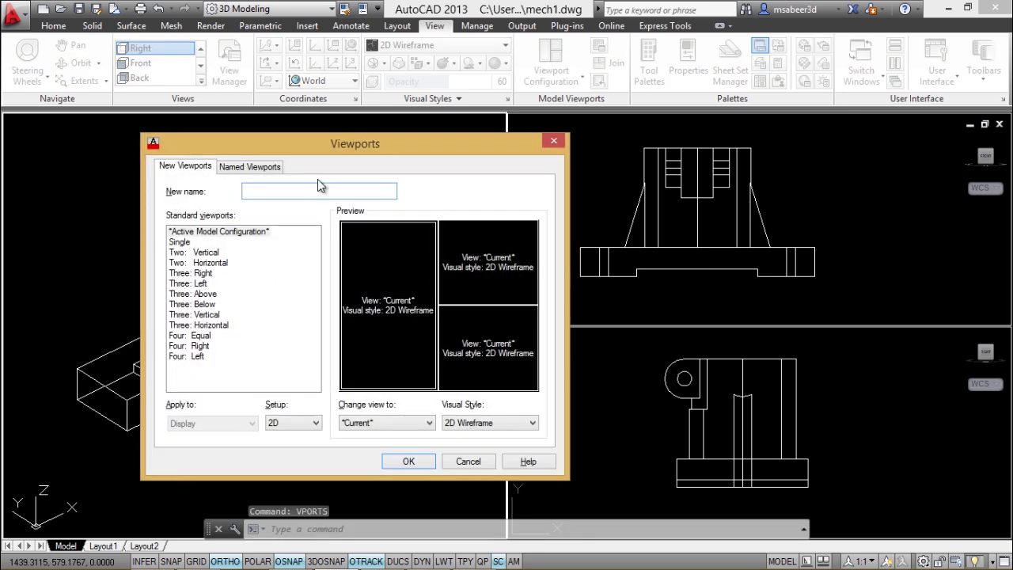
pyautogui.moveTo(444, 156); pyautogui.dragTo(644, 152)
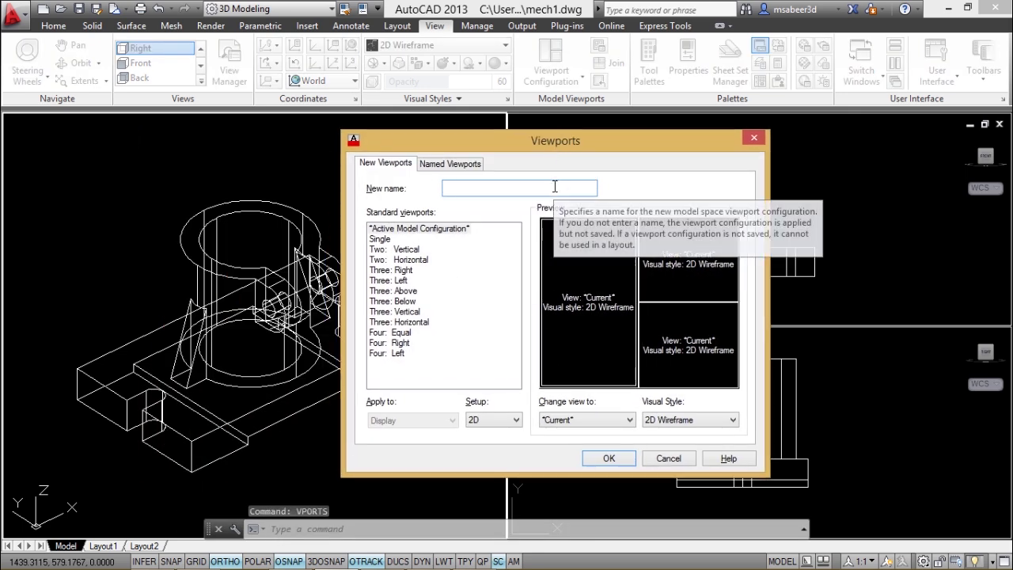
pyautogui.click(406, 292)
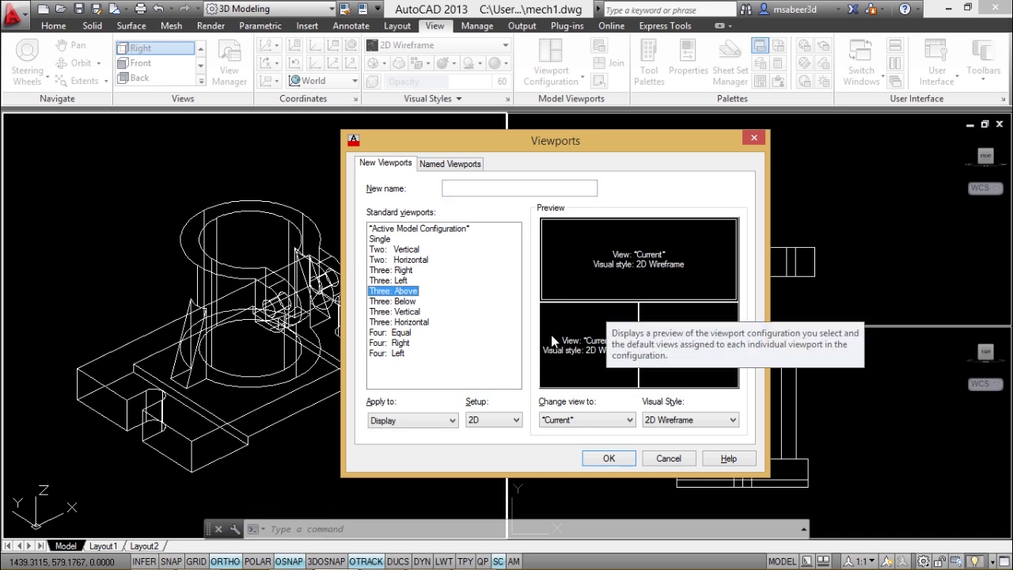
pyautogui.doubleClick(398, 424)
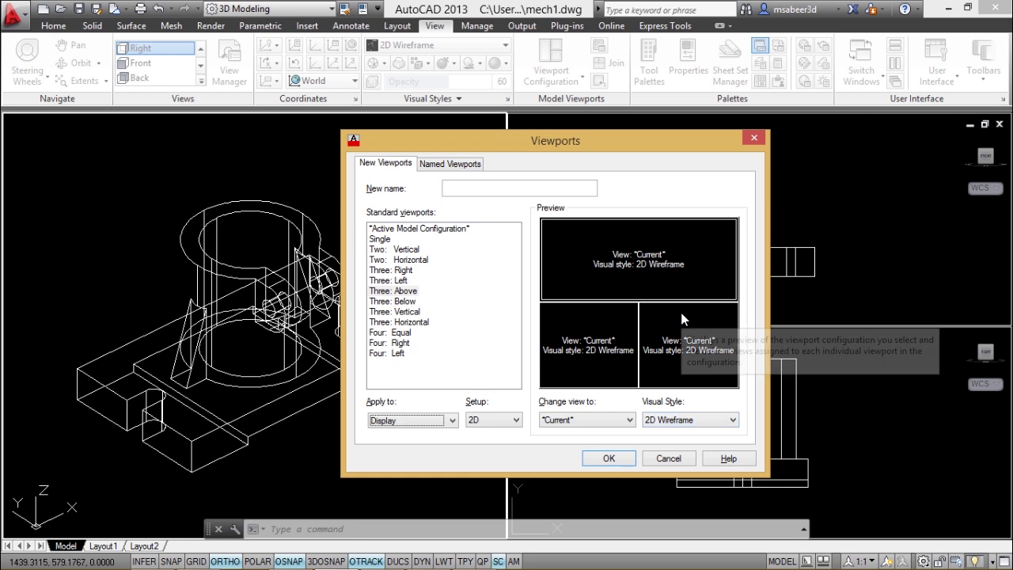
pyautogui.click(423, 421)
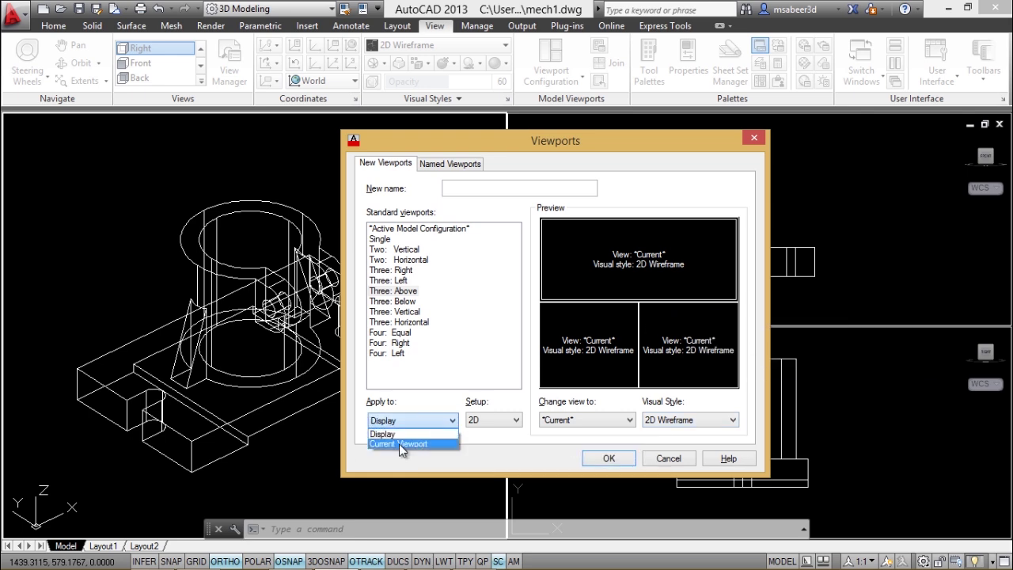
pyautogui.click(399, 443)
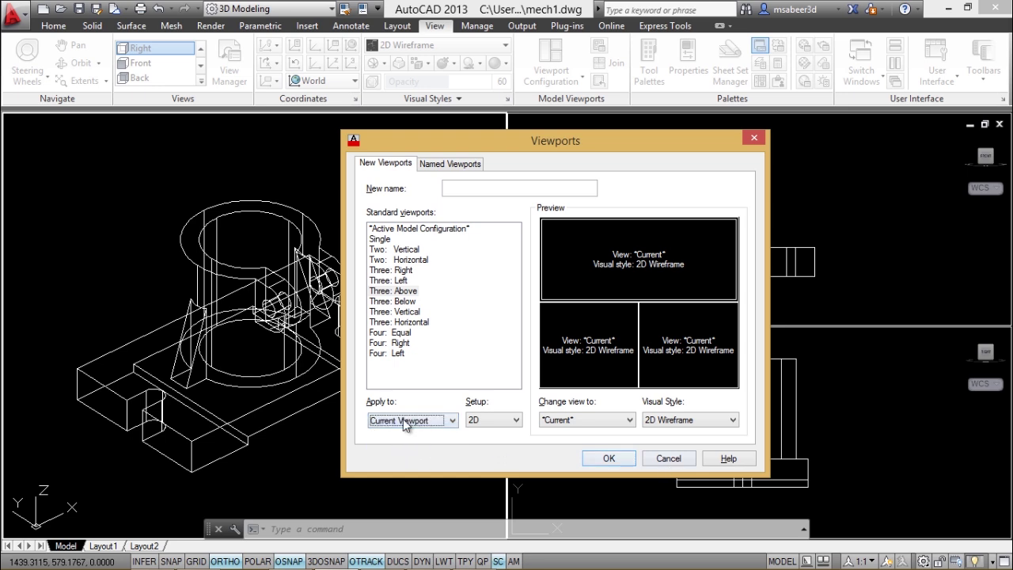
pyautogui.click(405, 422)
pyautogui.click(403, 442)
pyautogui.click(608, 459)
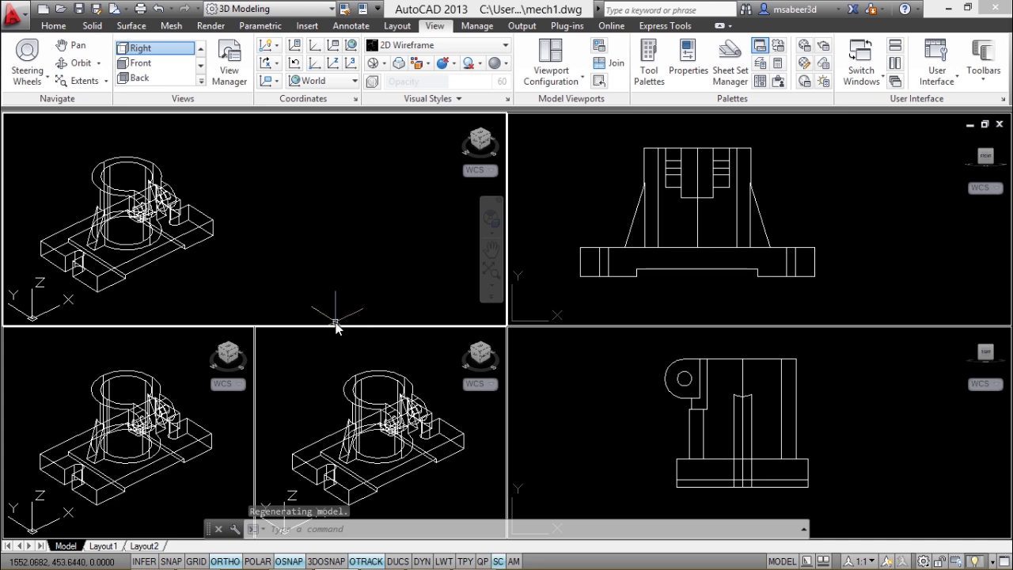
# - Undo the subdivision of the large viewport
pyautogui.write('u')
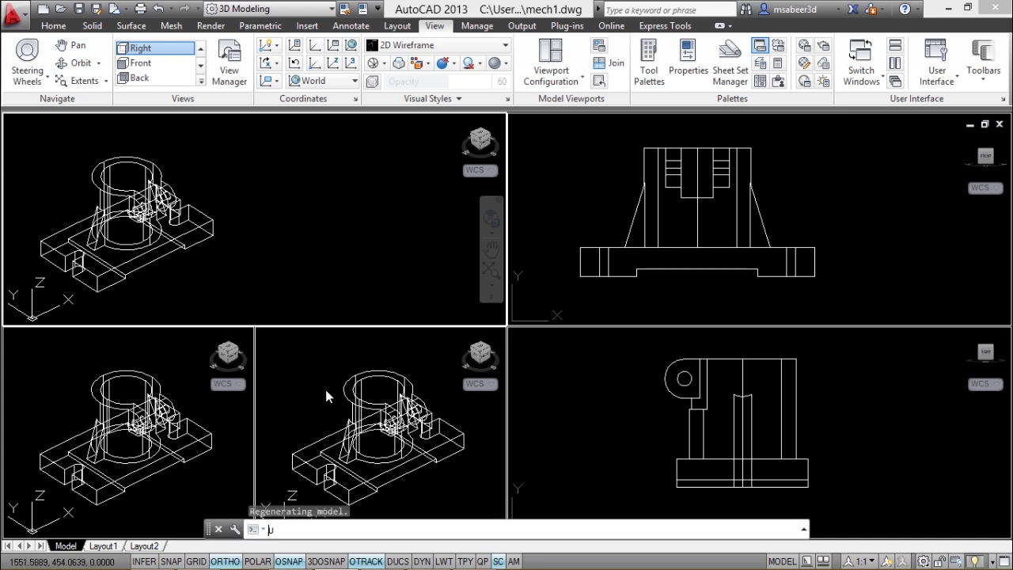
pyautogui.press('Return')
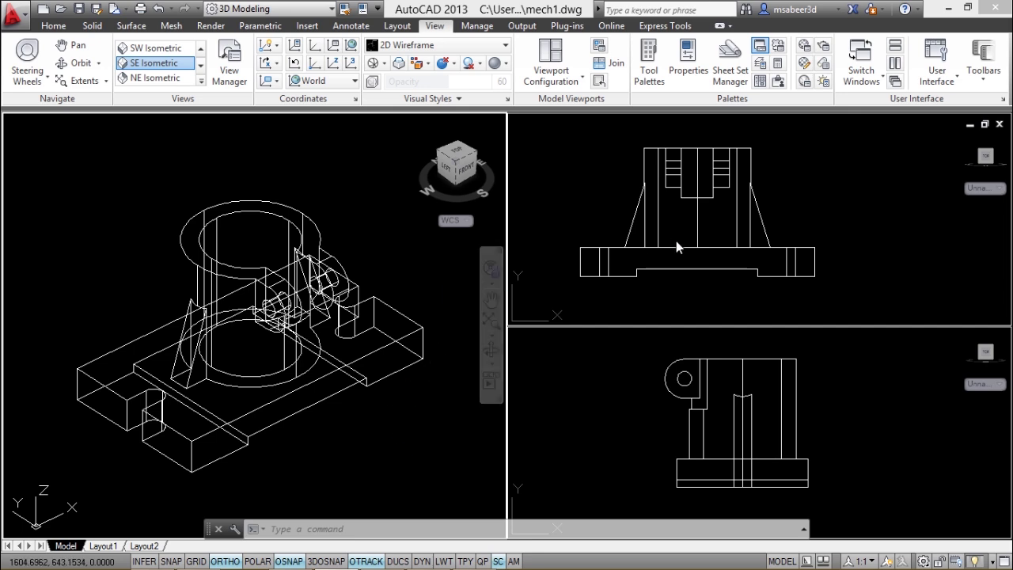
pyautogui.click(834, 401)
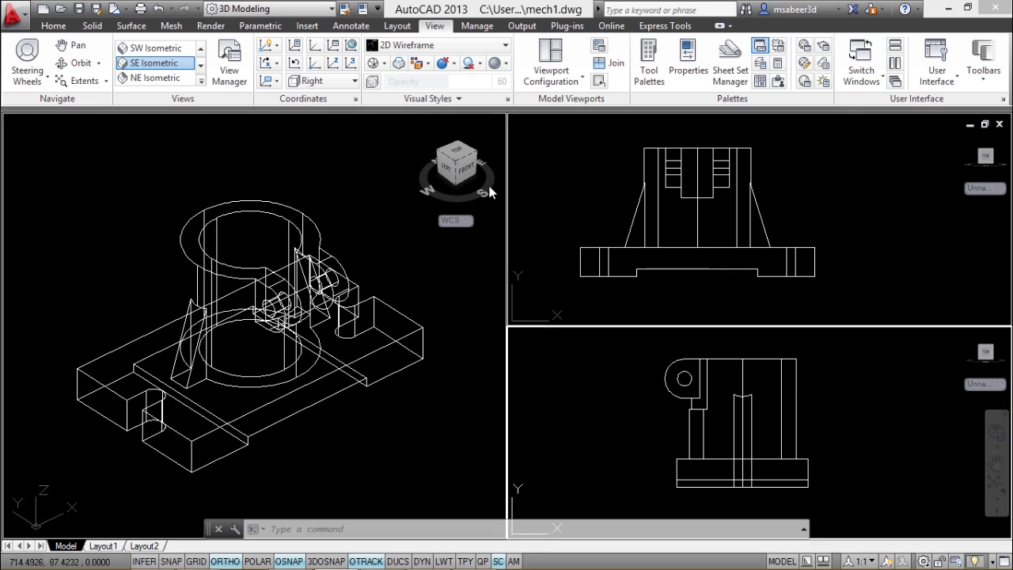
pyautogui.click(733, 444)
pyautogui.press('Escape')
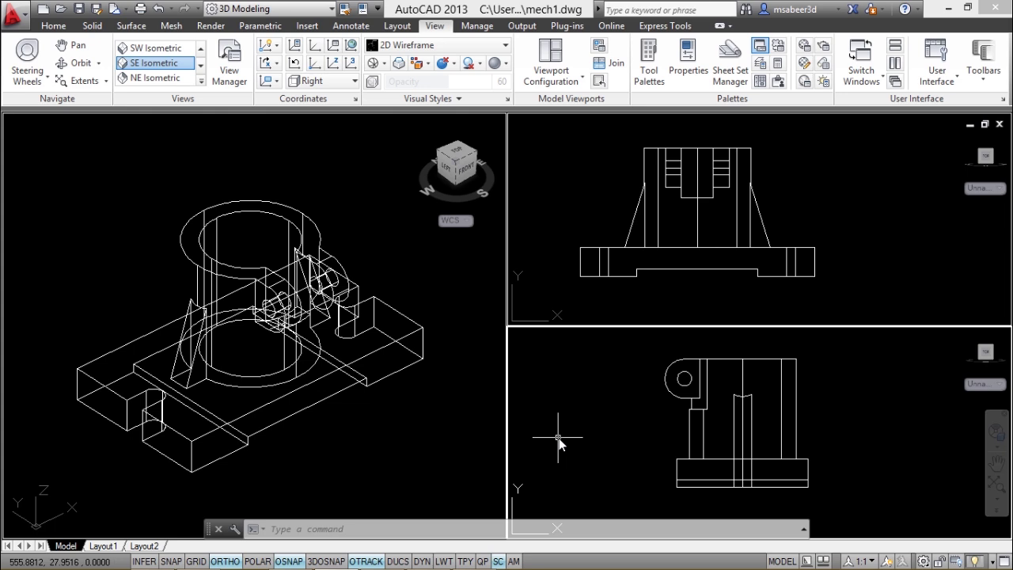
# - Make the large isometric viewport current and set its visual style to Realistic
pyautogui.click(404, 441)
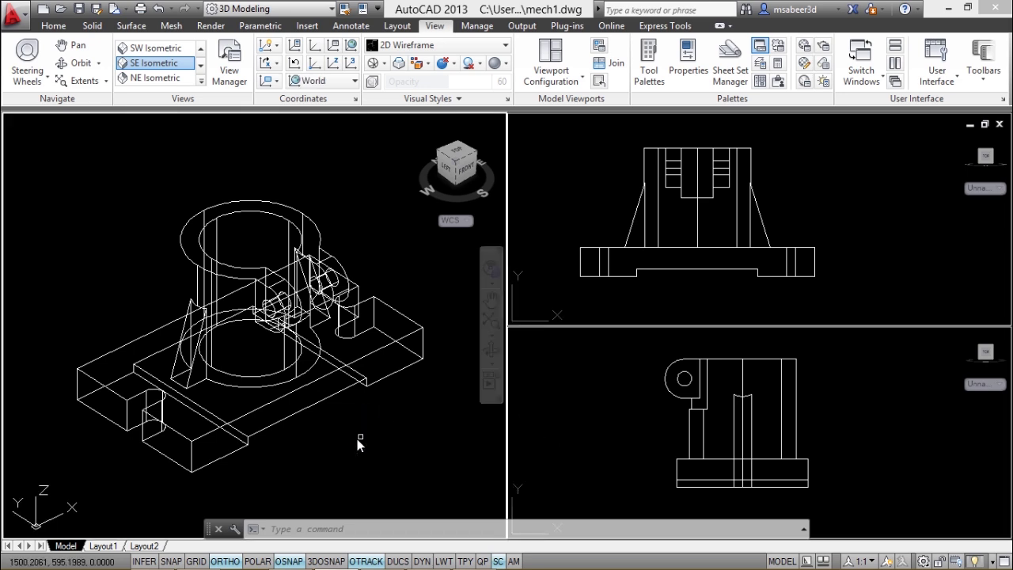
pyautogui.click(178, 292)
pyautogui.press('Escape')
pyautogui.click(93, 122)
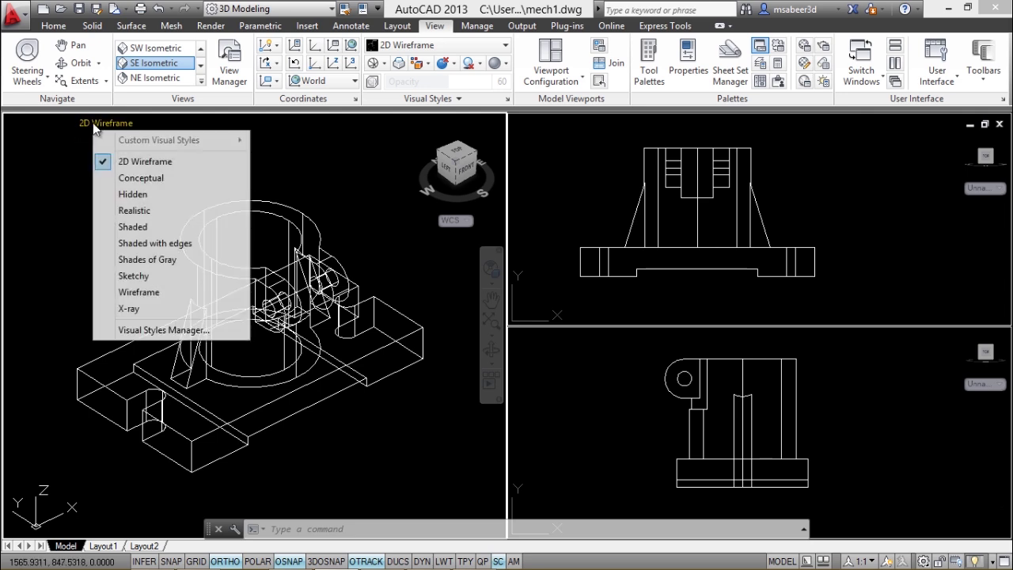
pyautogui.click(134, 211)
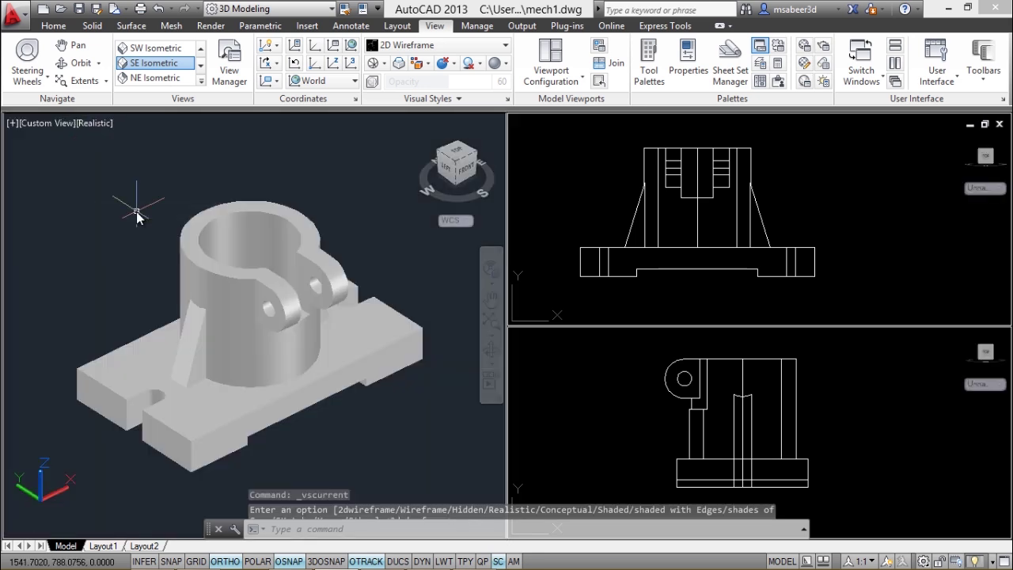
# - Set the visual style of the Front view viewport to Hidden and make the Right view viewport current
pyautogui.click(847, 194)
pyautogui.click(841, 193)
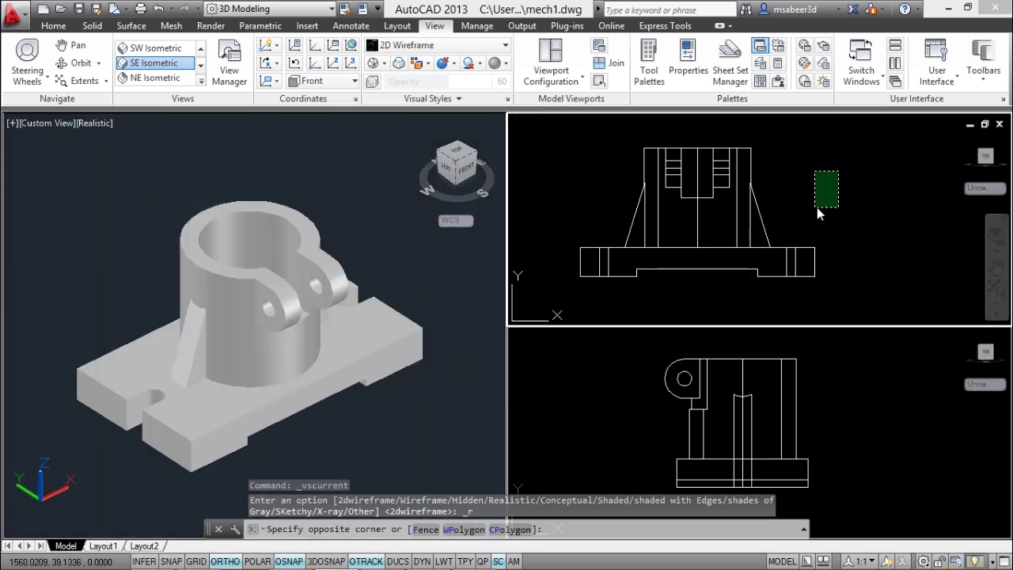
pyautogui.click(581, 124)
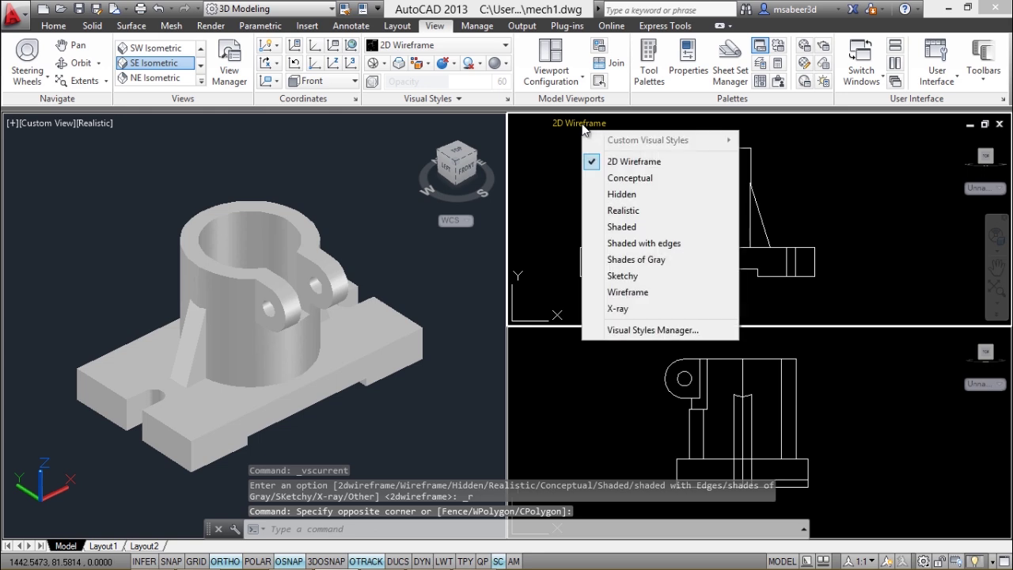
pyautogui.click(617, 193)
pyautogui.click(838, 413)
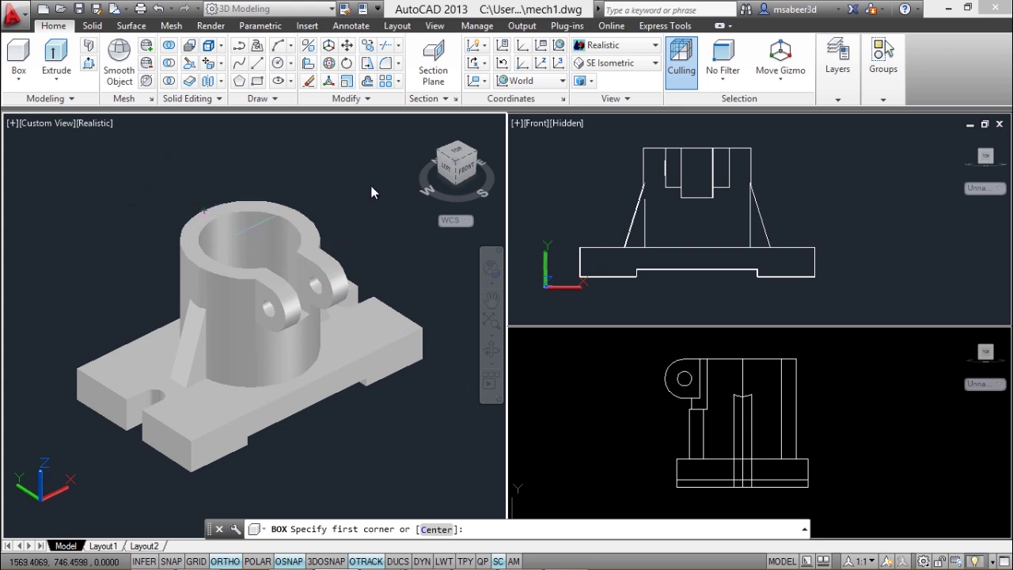
# - Draw a solid cylinder centred on the tube's top opening, about 22.3 in radius and about 41 high, in the isometric viewport
pyautogui.click(18, 77)
pyautogui.click(25, 138)
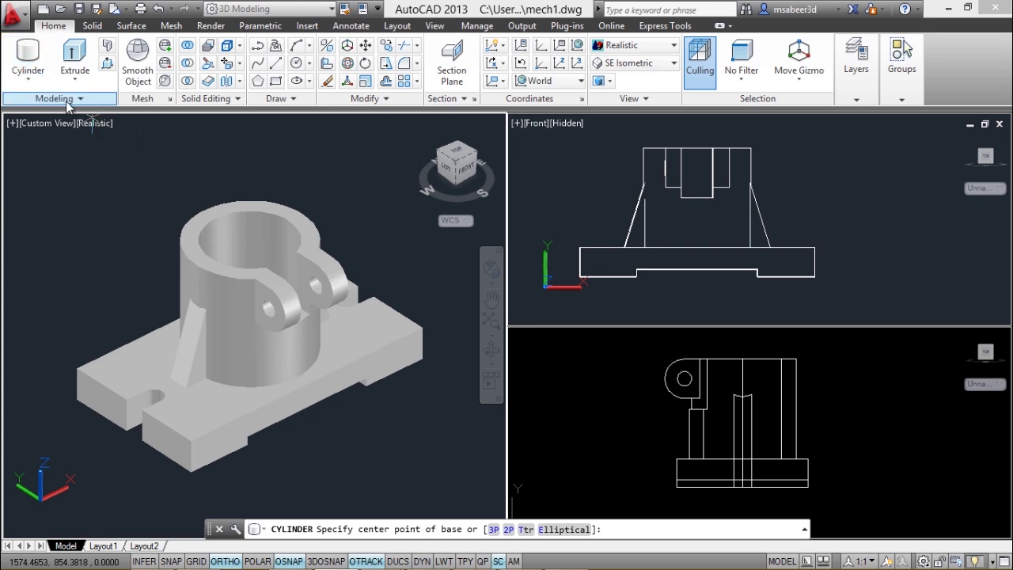
pyautogui.click(251, 239)
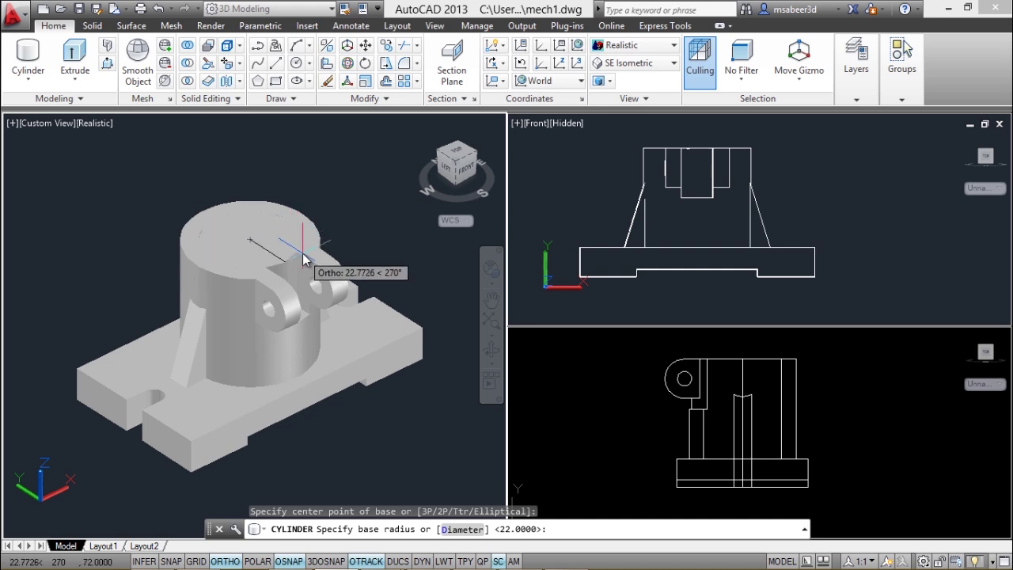
pyautogui.click(304, 257)
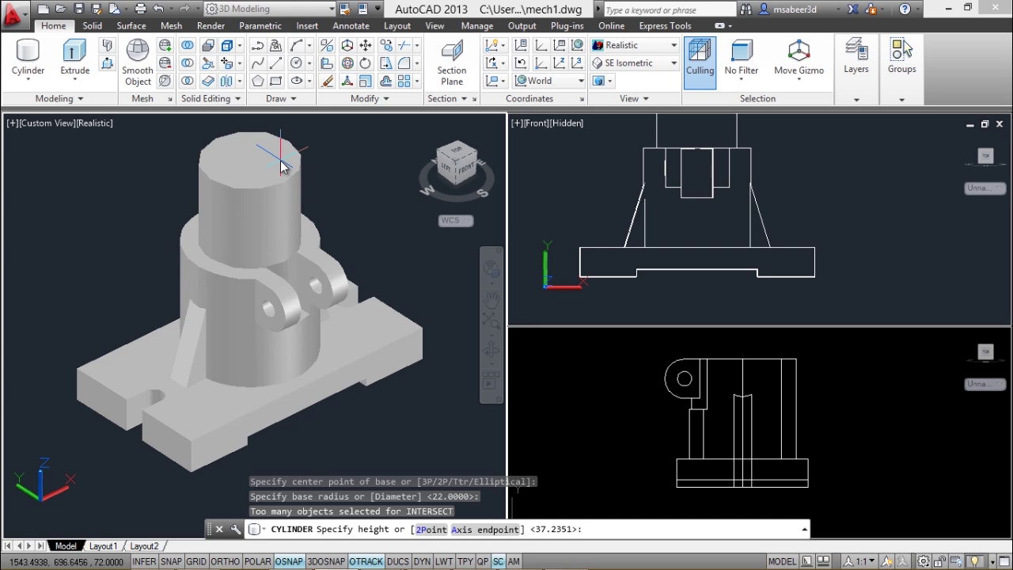
pyautogui.click(282, 165)
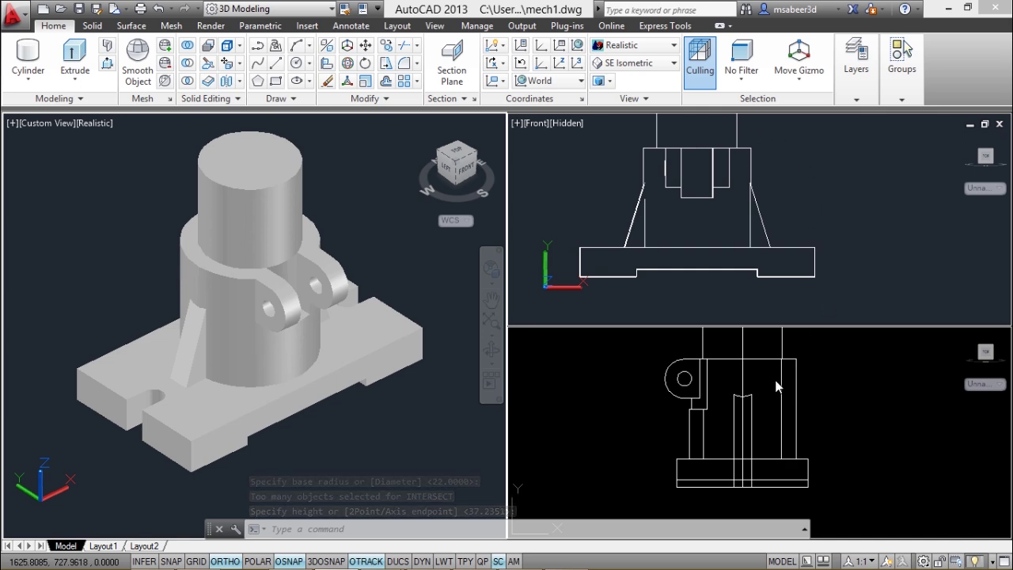
pyautogui.click(413, 274)
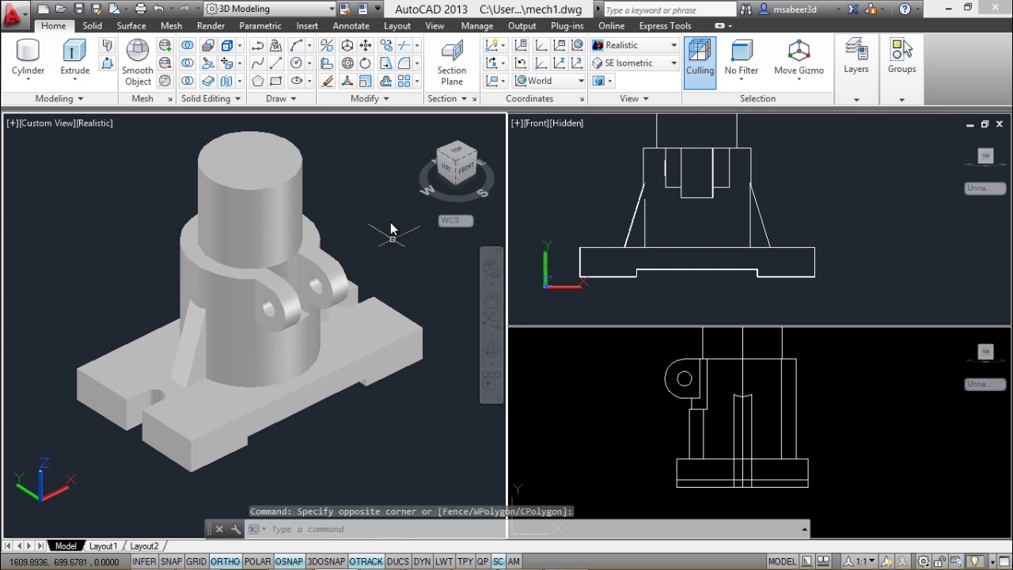
# - Turn on Quick Properties and set the new cylinder's color to Red
pyautogui.moveTo(299, 167)
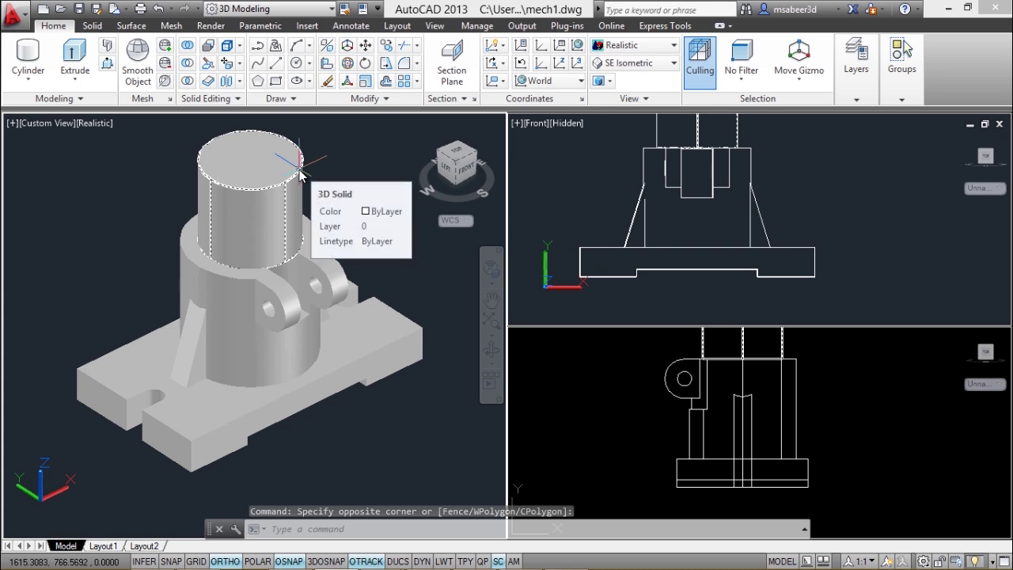
pyautogui.click(484, 562)
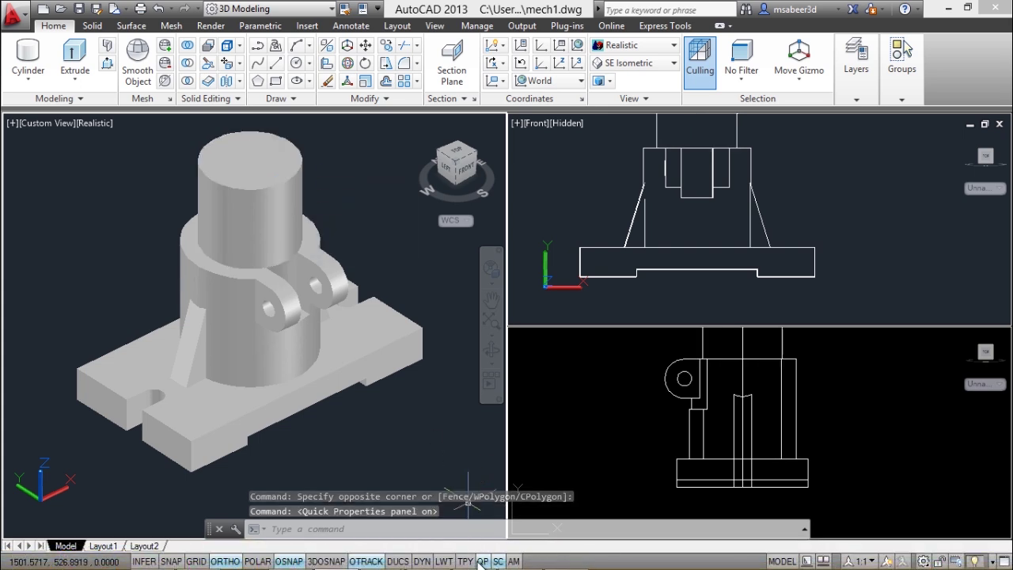
pyautogui.click(303, 168)
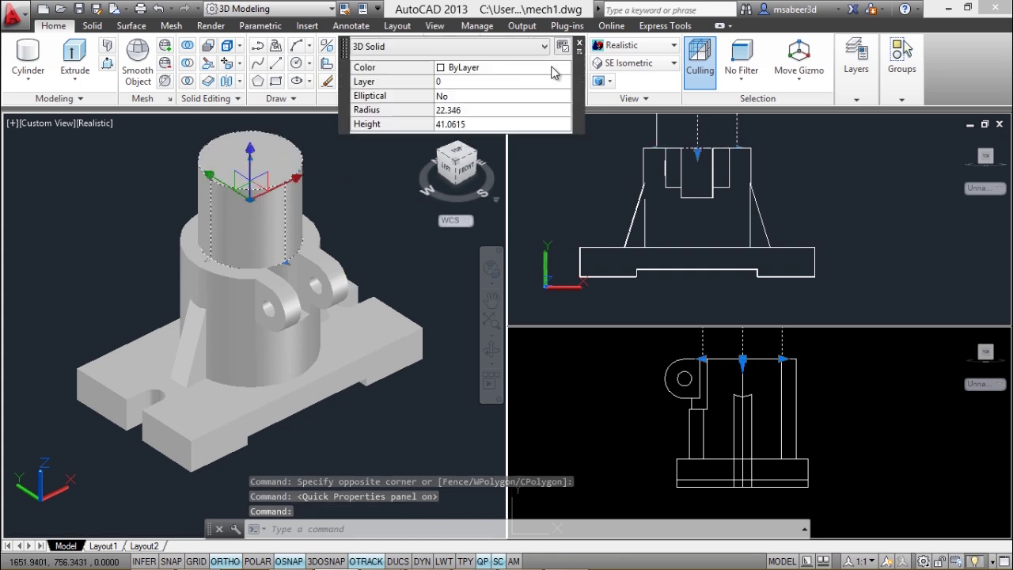
pyautogui.click(565, 71)
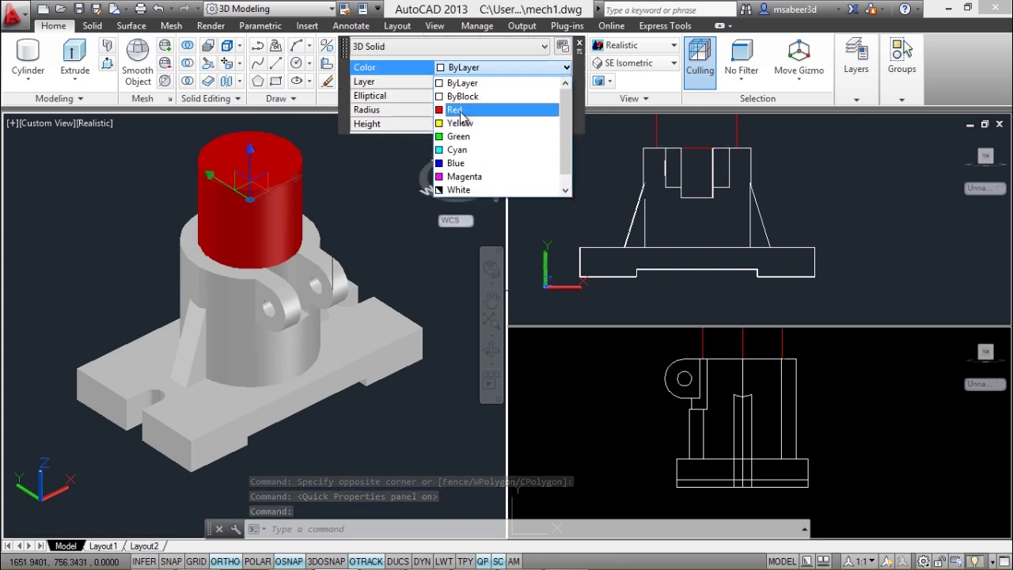
pyautogui.click(457, 105)
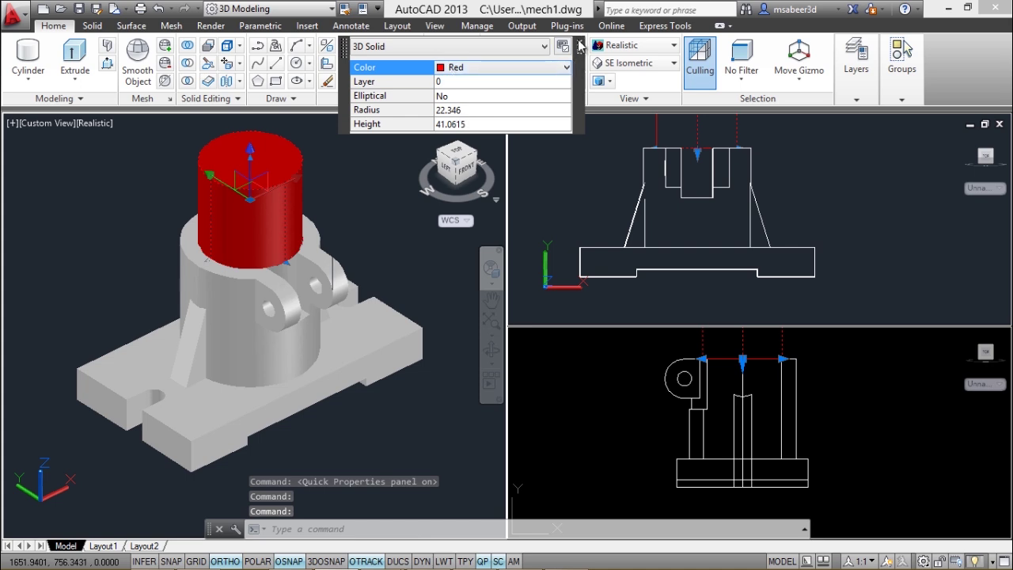
pyautogui.click(578, 44)
# - Make the Right view viewport current and clear the cylinder selection
pyautogui.click(568, 409)
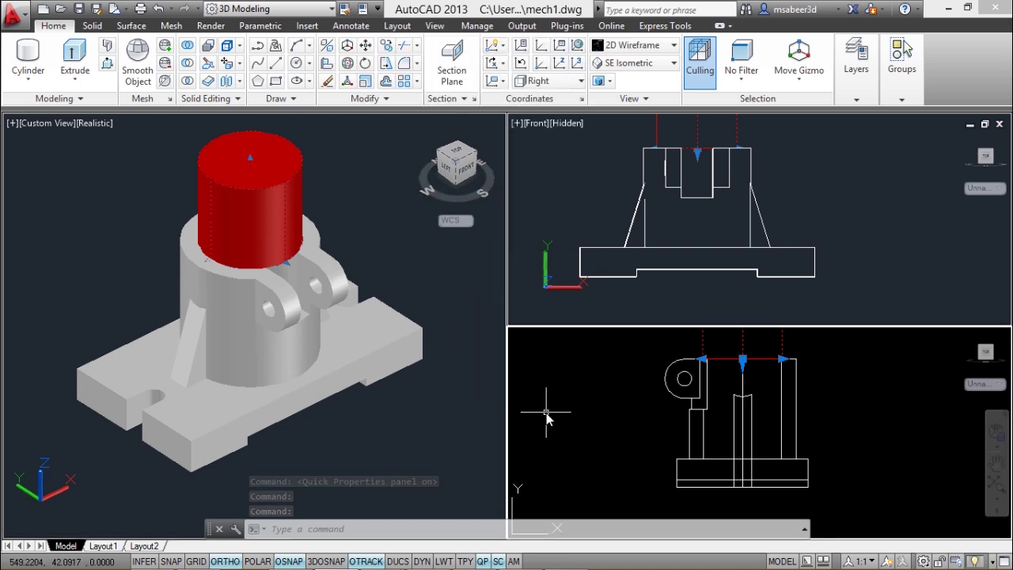
pyautogui.click(583, 443)
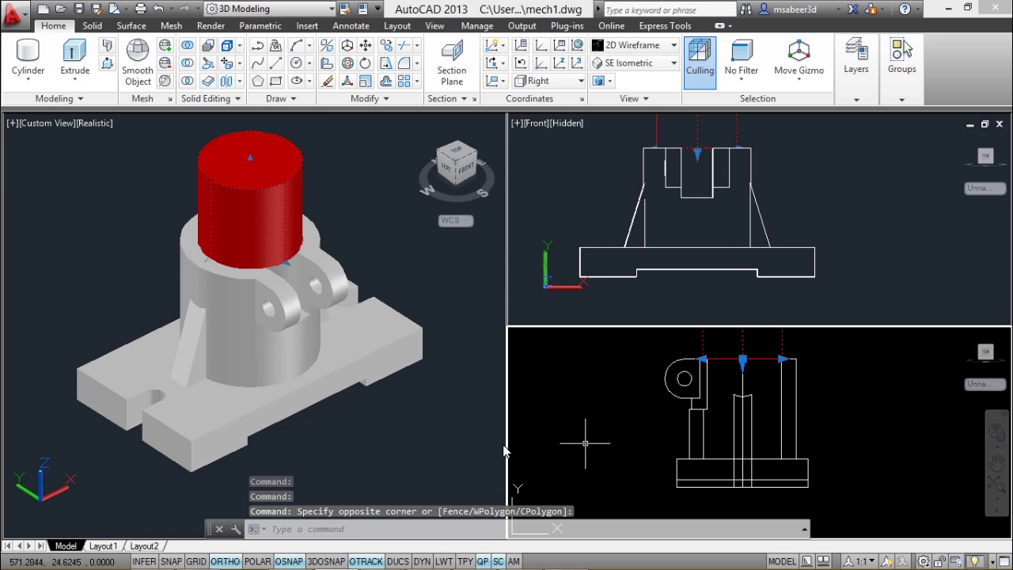
pyautogui.click(562, 408)
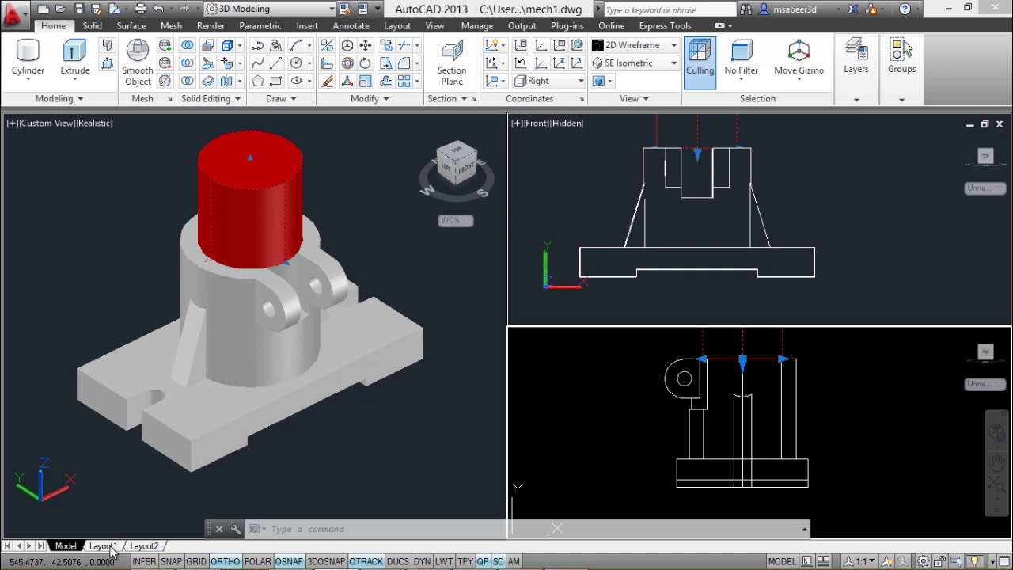
pyautogui.press('Escape')
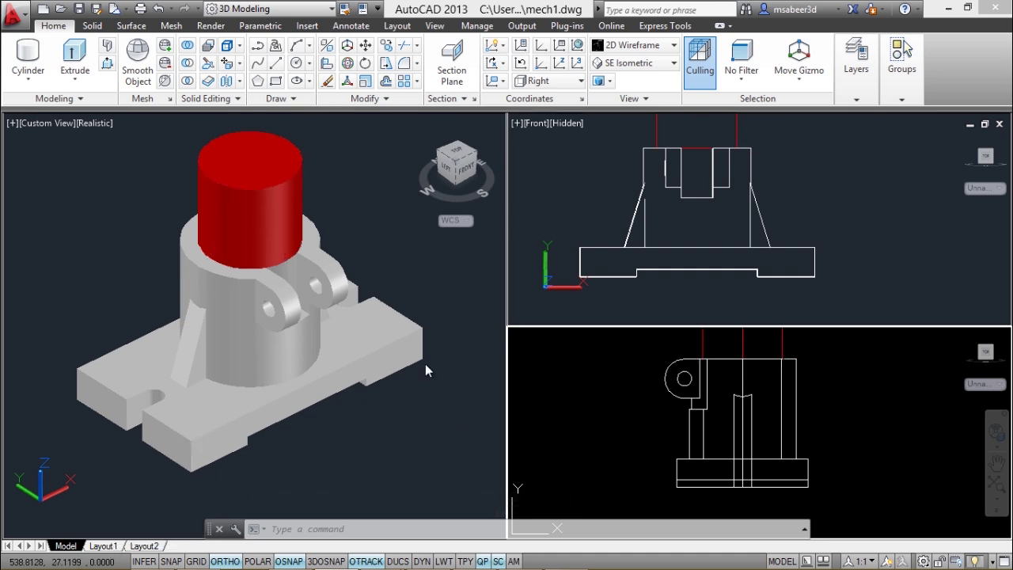
# - Save the current viewport arrangement as a named configuration "MY NEW" with the VPORTS command
pyautogui.click(333, 525)
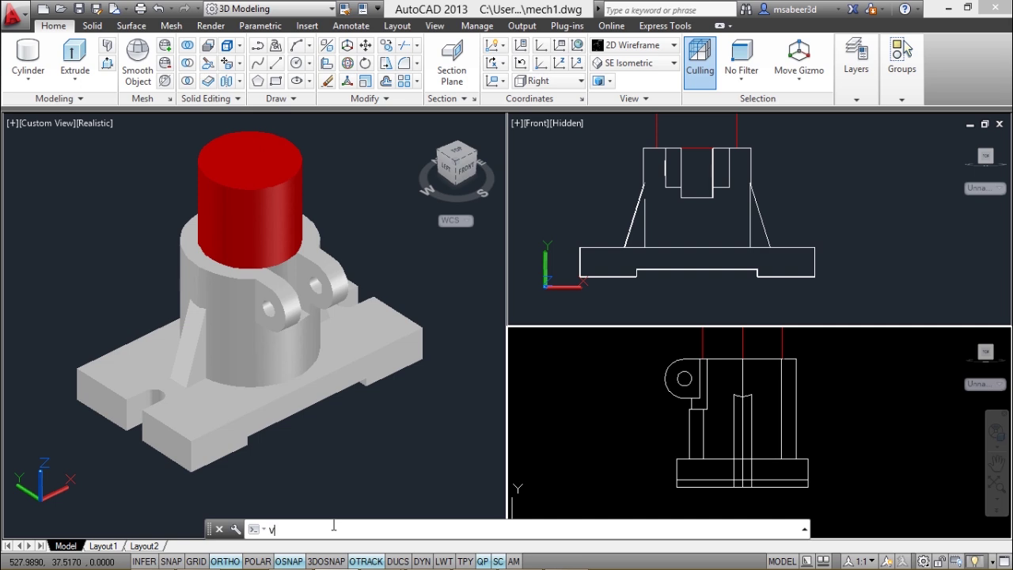
pyautogui.write('VPORTS')
pyautogui.press('Return')
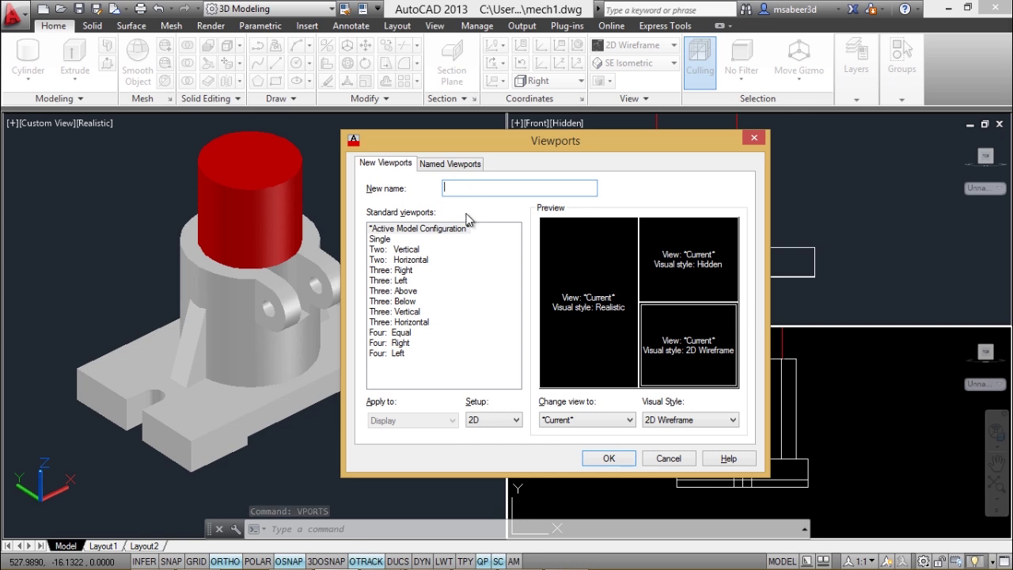
pyautogui.write('MY NEW')
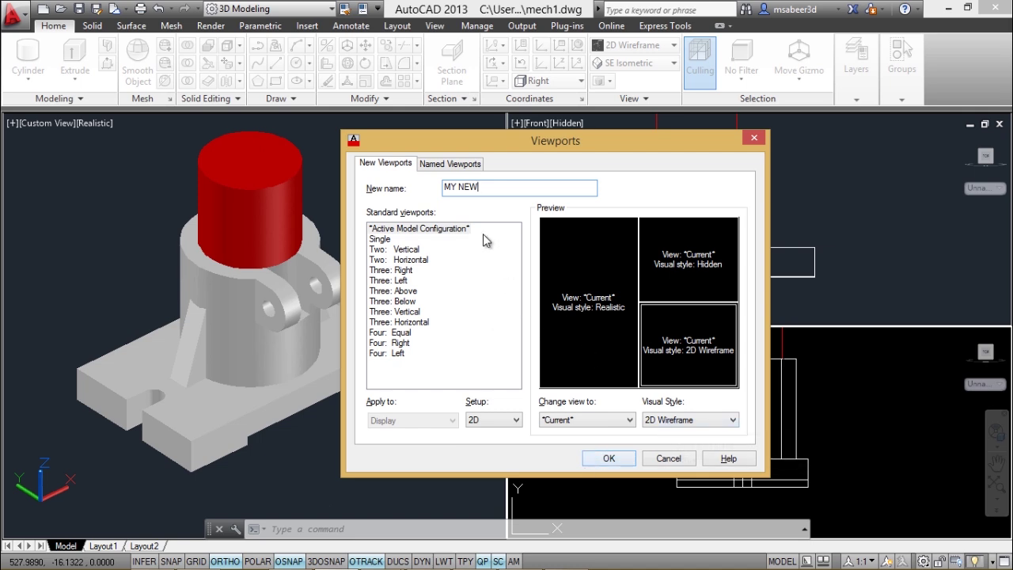
pyautogui.click(608, 458)
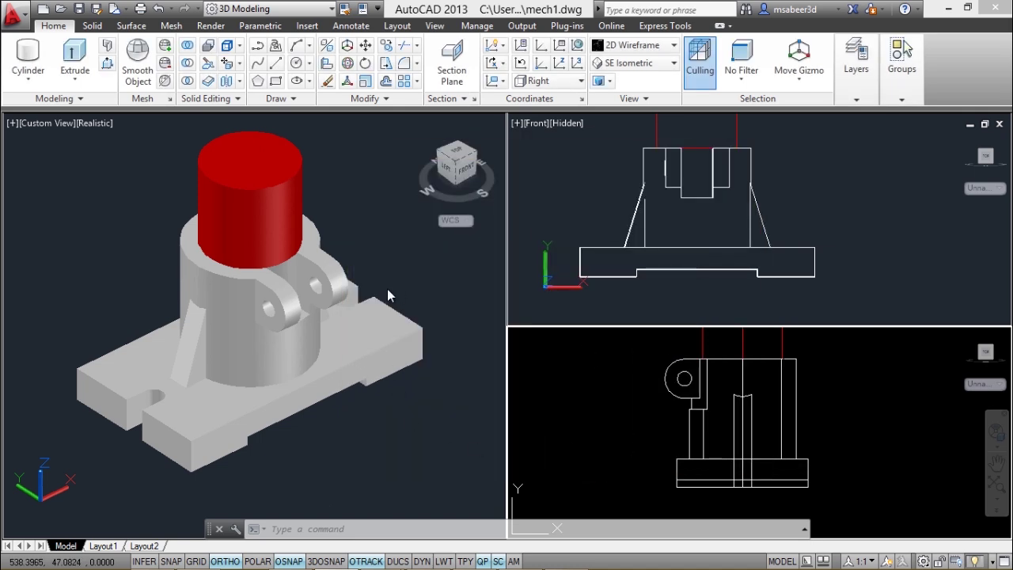
# - Make the large isometric viewport current and set its visual style to 2D Wireframe
pyautogui.click(570, 455)
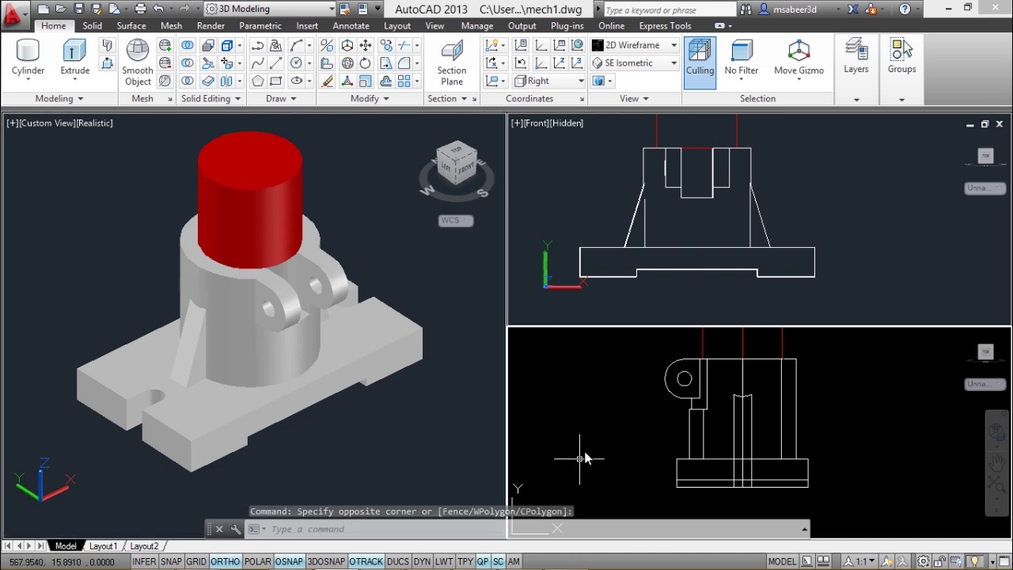
pyautogui.click(375, 449)
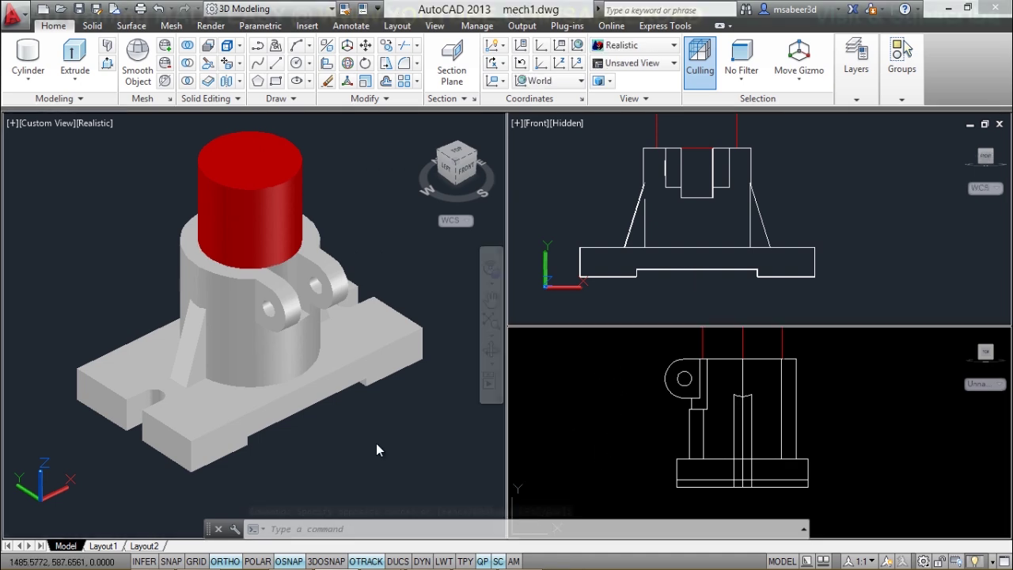
pyautogui.click(95, 122)
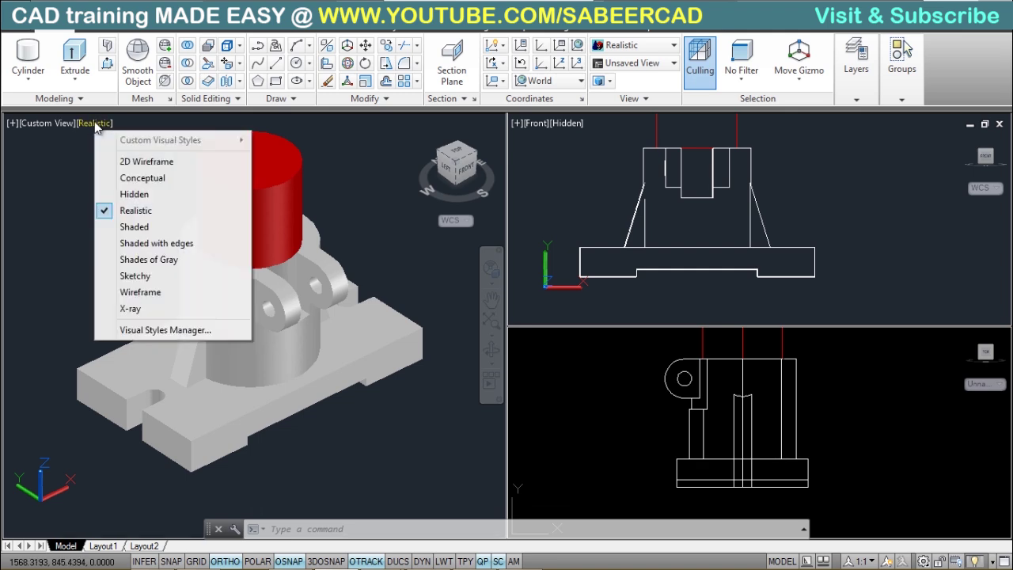
pyautogui.click(123, 164)
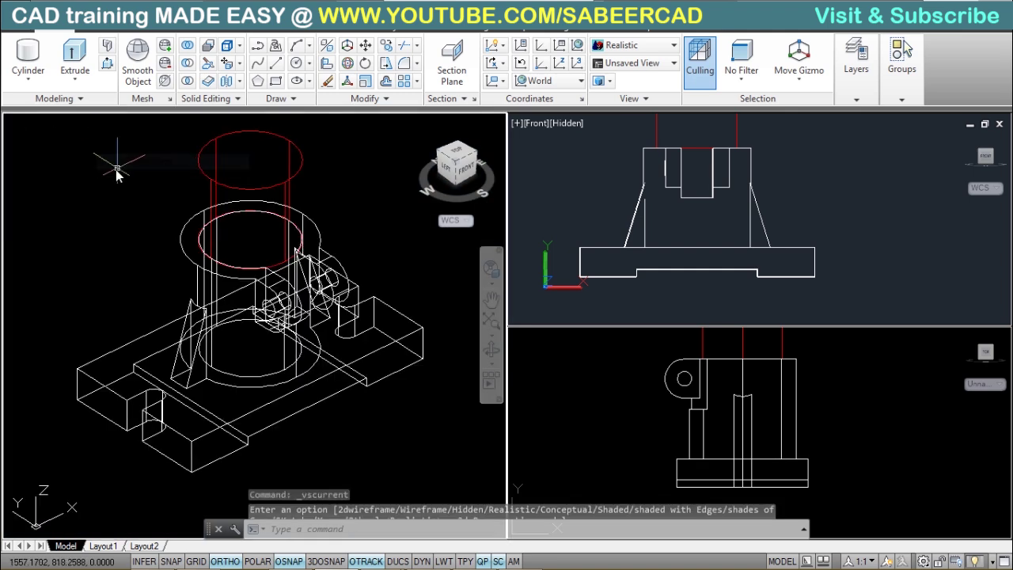
# - Erase the red cylinder from the model
pyautogui.click(301, 176)
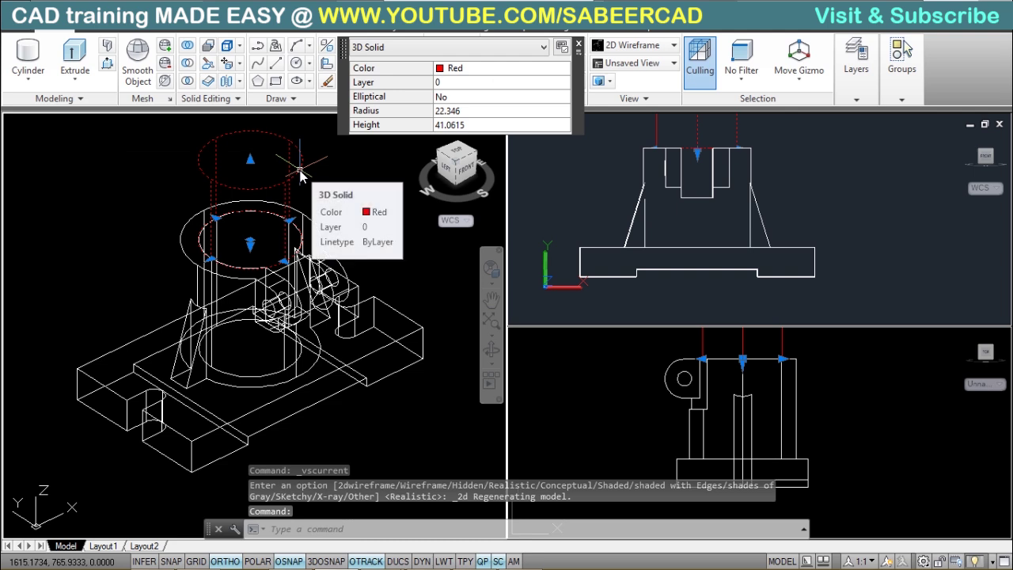
pyautogui.write('E')
pyautogui.press('Return')
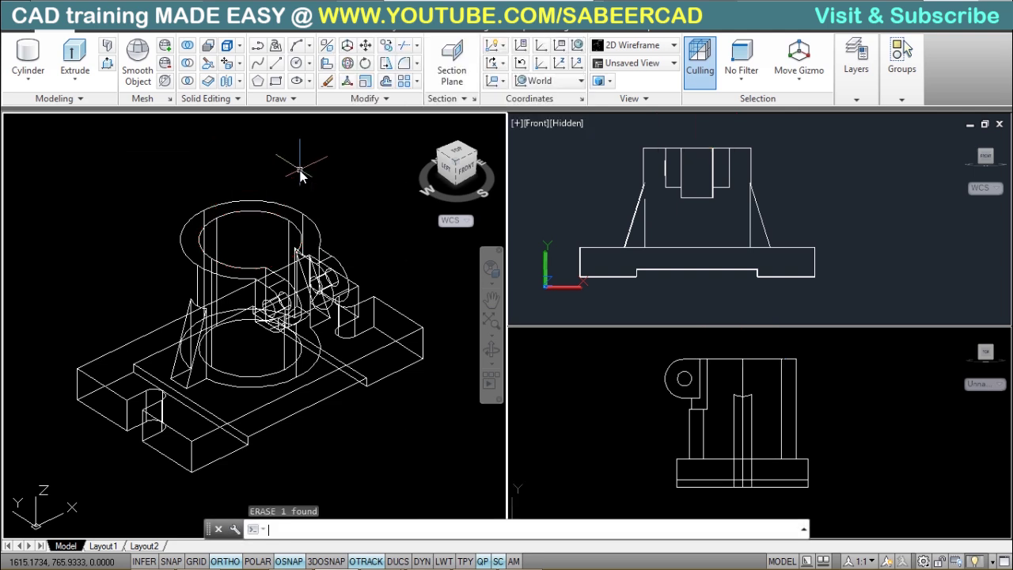
# - Select VIEWPORTS as the current layer
pyautogui.click(856, 63)
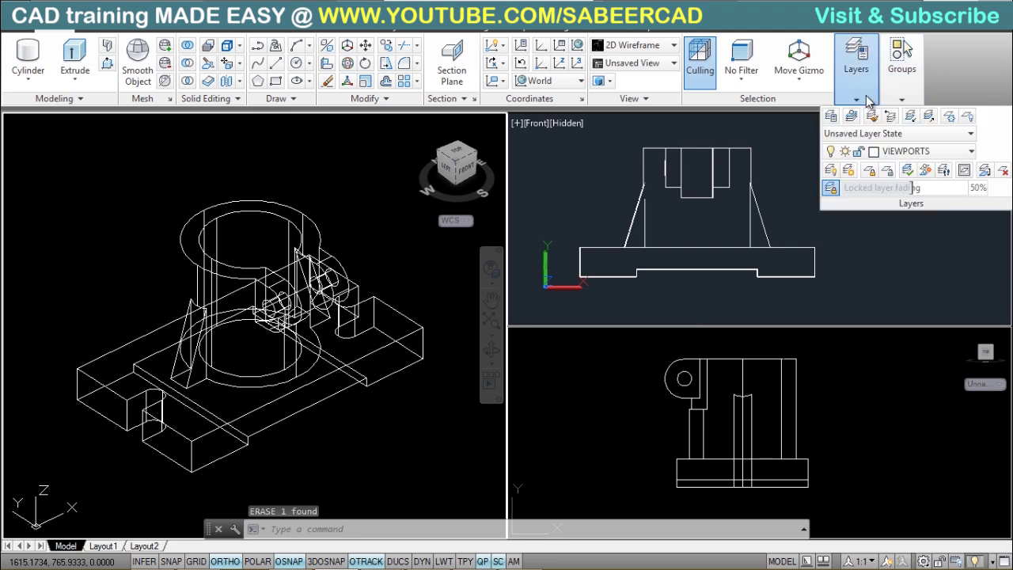
pyautogui.click(908, 151)
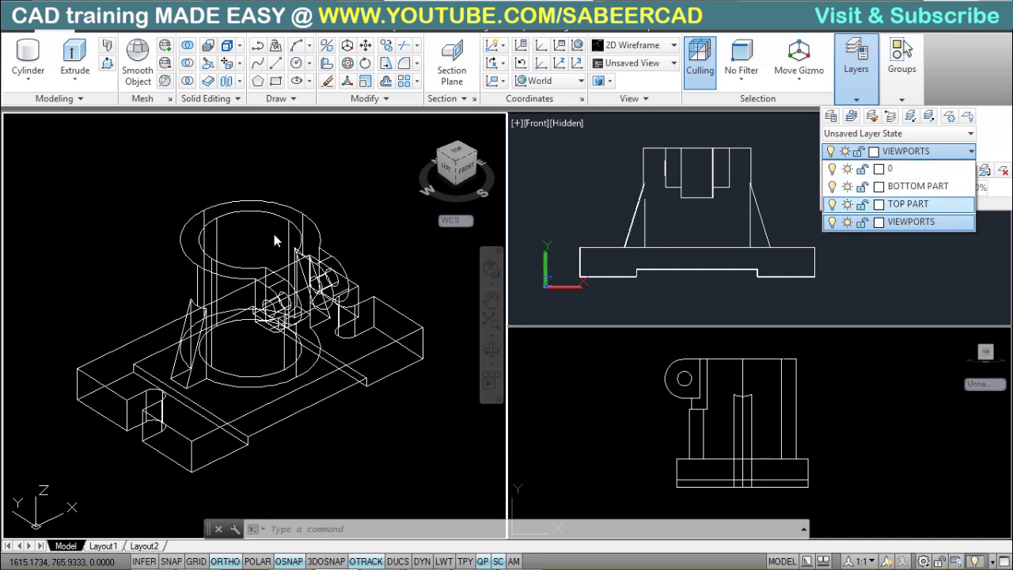
pyautogui.click(900, 223)
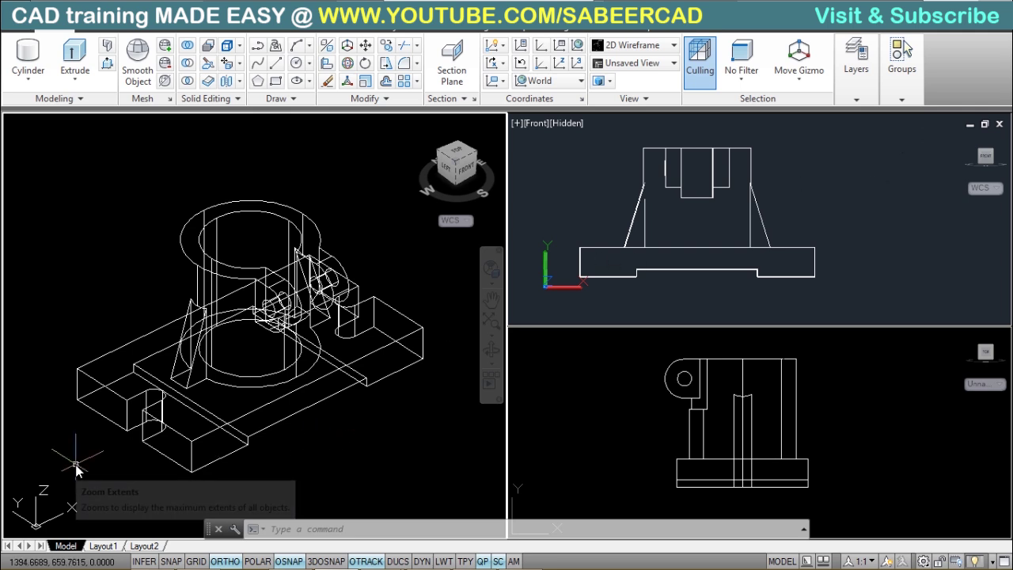
# - Switch to Layout1 and delete its existing viewport
pyautogui.moveTo(104, 554)
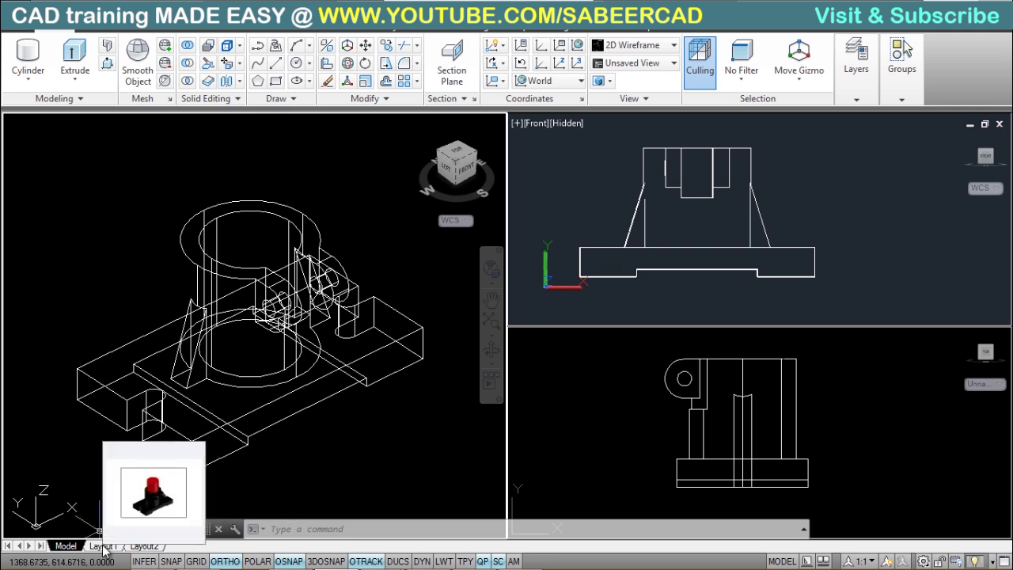
pyautogui.click(104, 549)
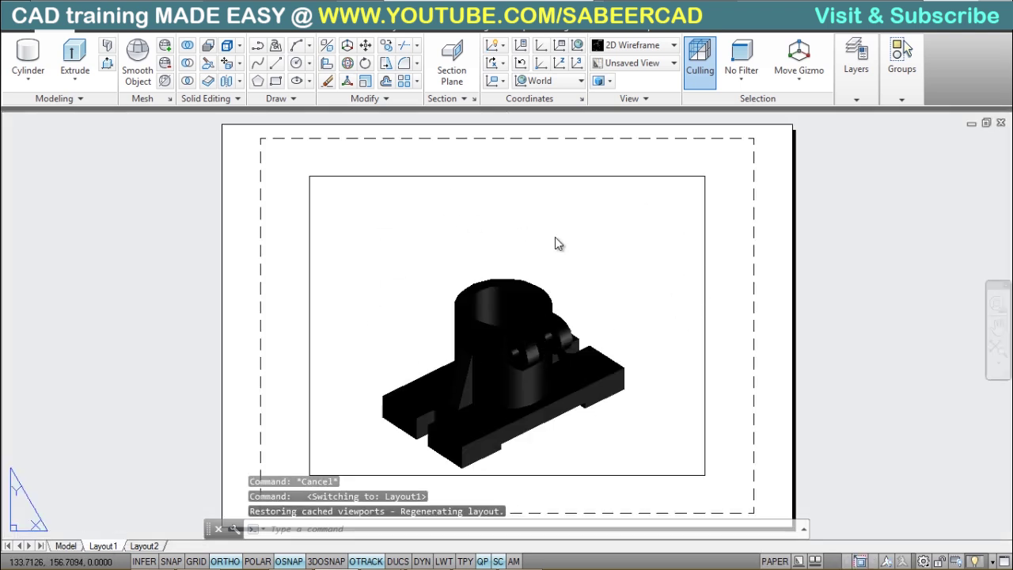
pyautogui.click(558, 176)
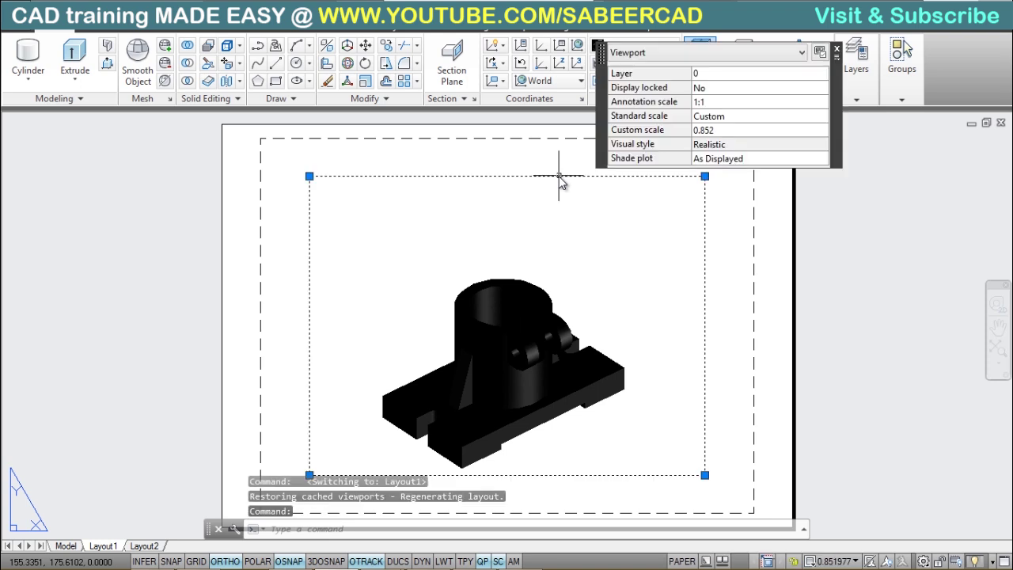
pyautogui.press('Delete')
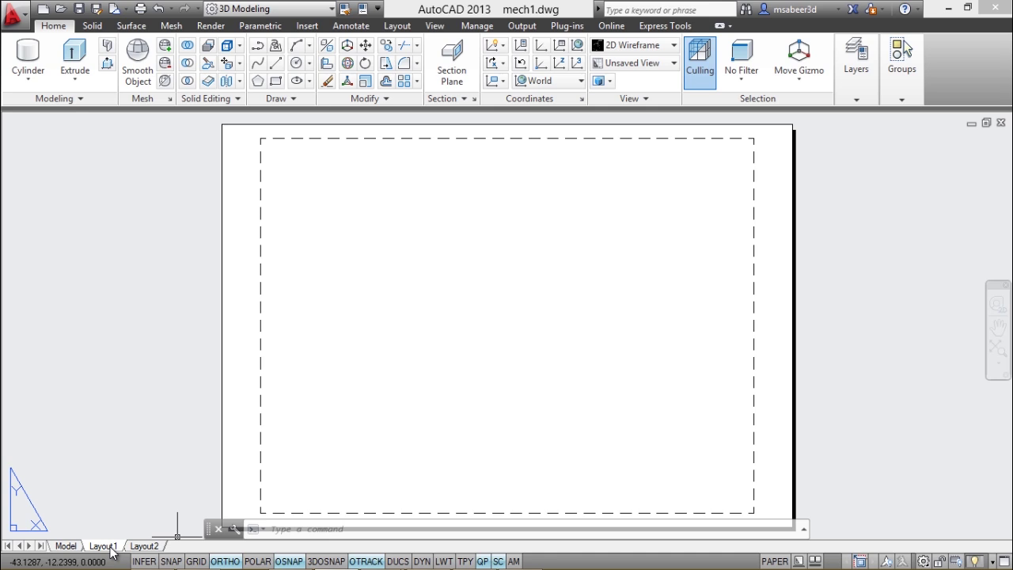
# - Modify Layout1's page setup to use the ISO A3 (420.00 x 297.00 MM) paper size
pyautogui.click(397, 26)
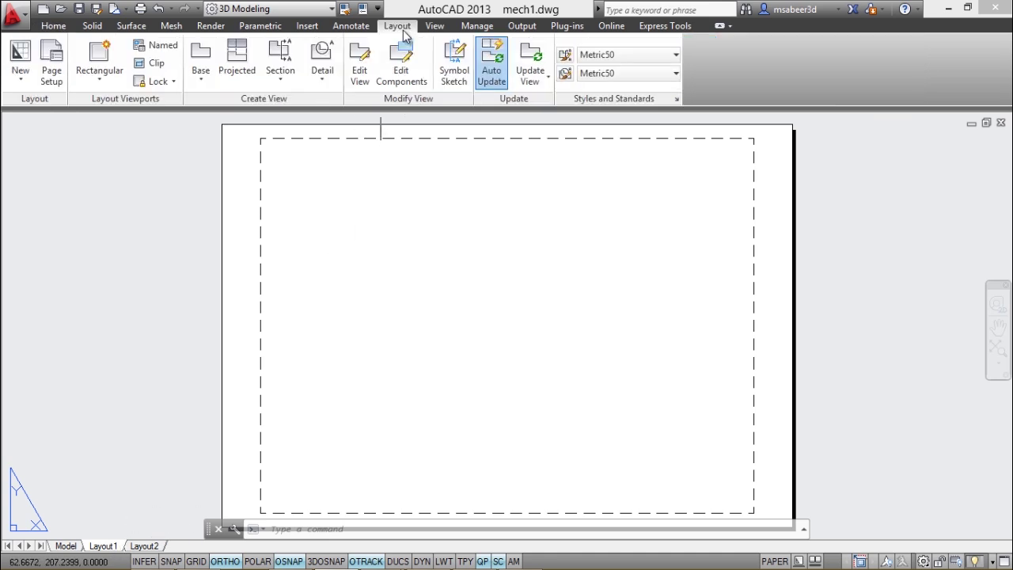
pyautogui.click(51, 73)
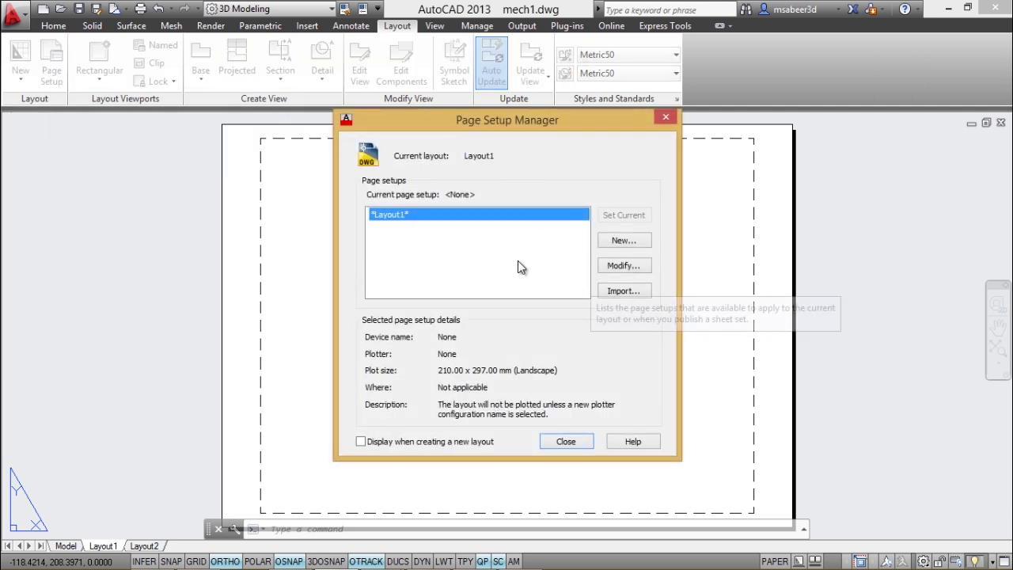
pyautogui.click(624, 267)
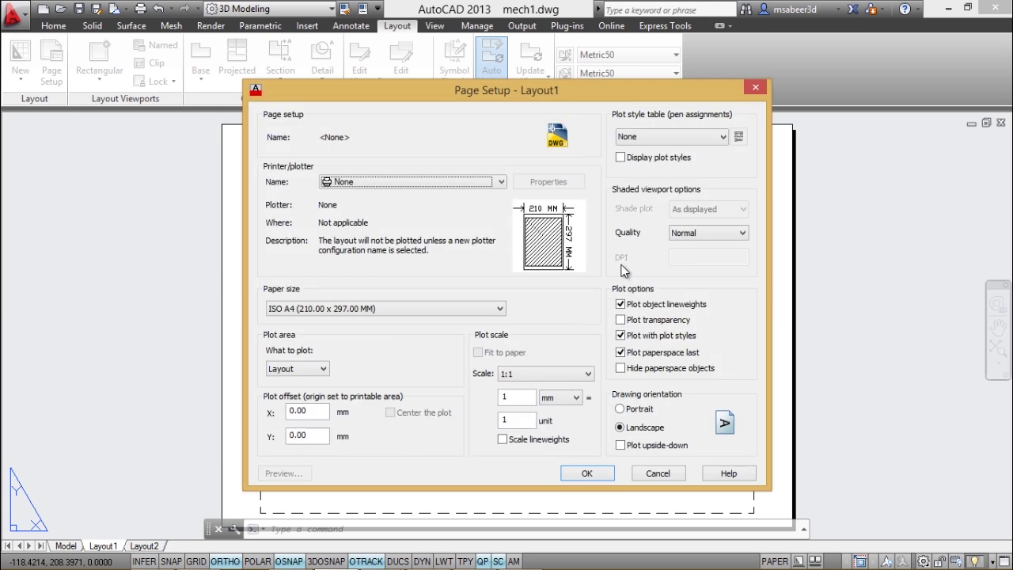
pyautogui.click(375, 310)
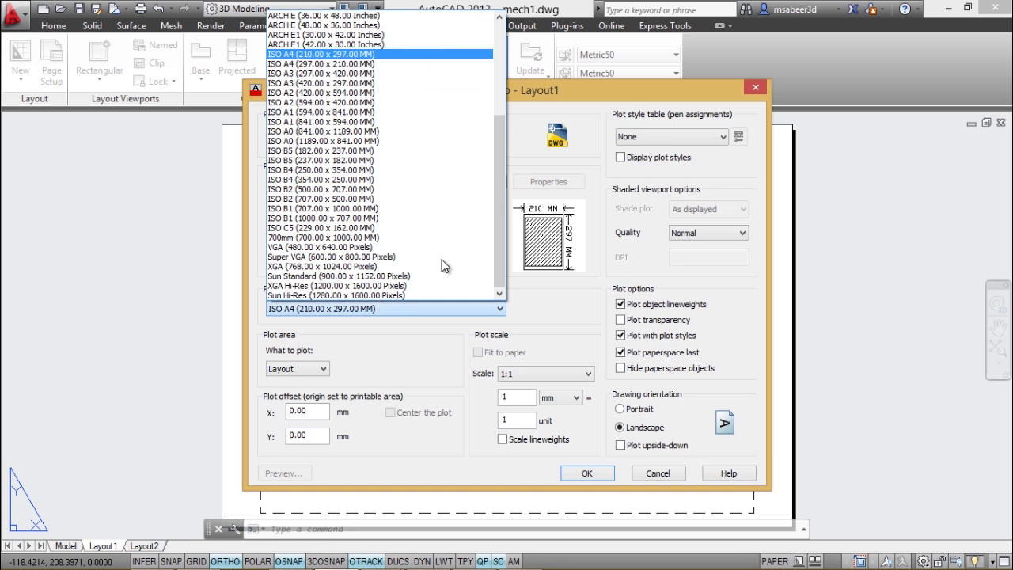
pyautogui.click(342, 83)
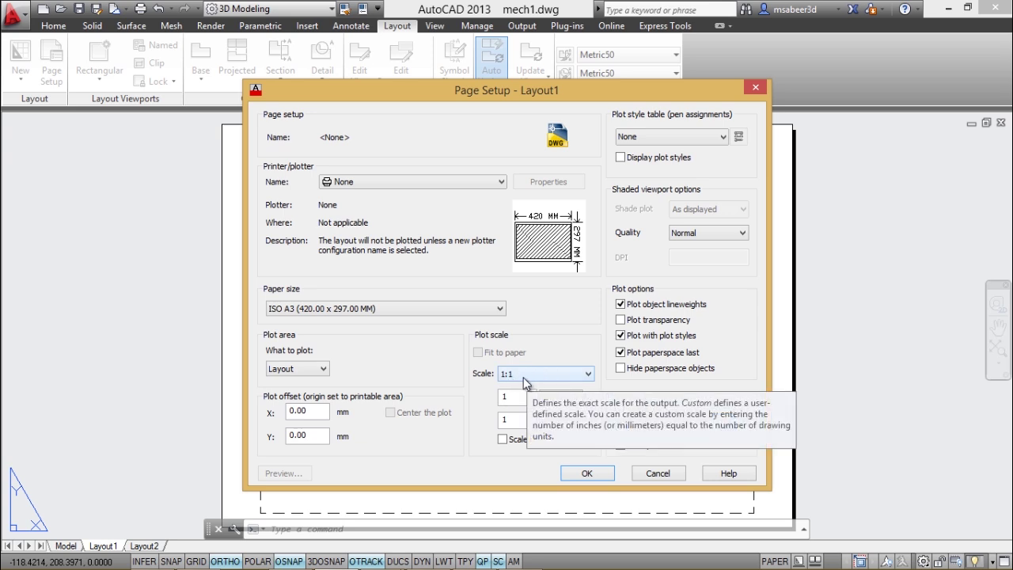
pyautogui.click(598, 473)
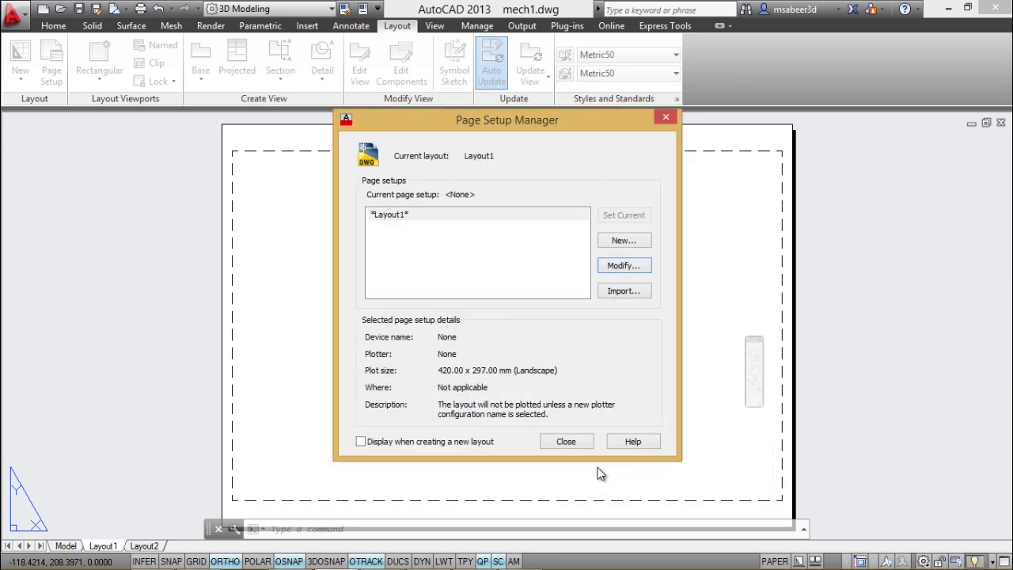
pyautogui.click(566, 441)
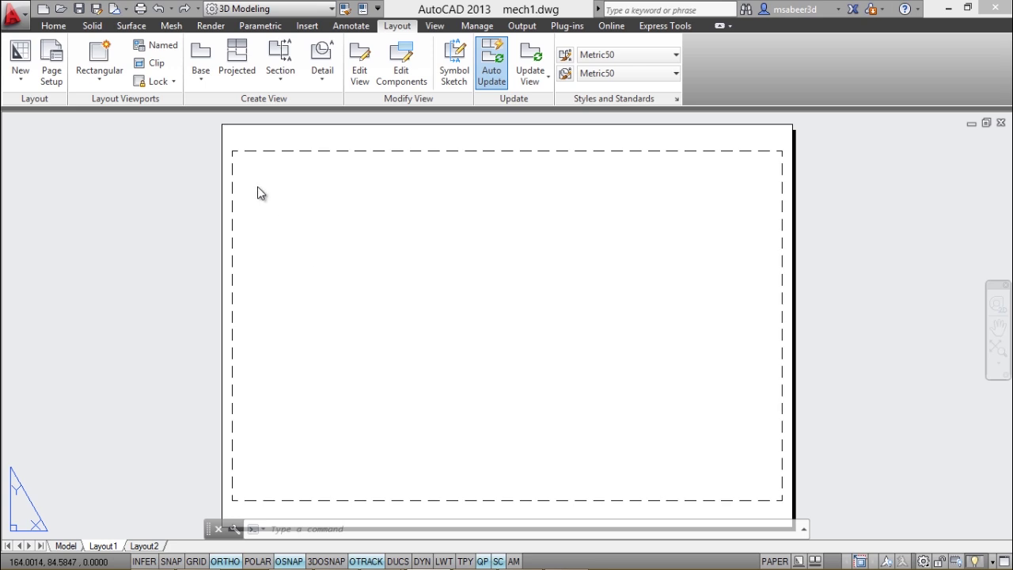
# - Insert the saved MY NEW viewport configuration into Layout1, fitted to the printable area
pyautogui.click(166, 49)
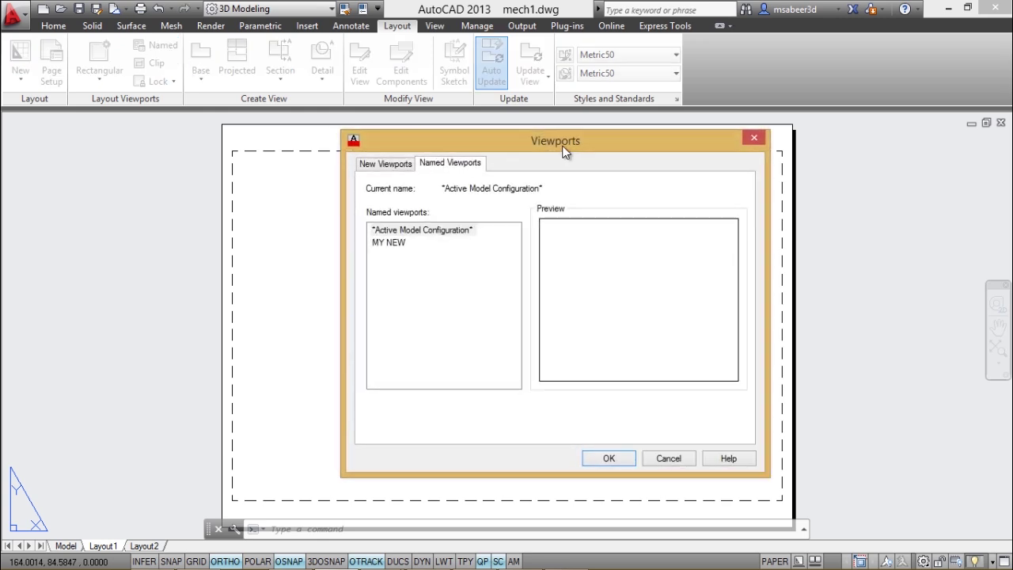
pyautogui.click(389, 245)
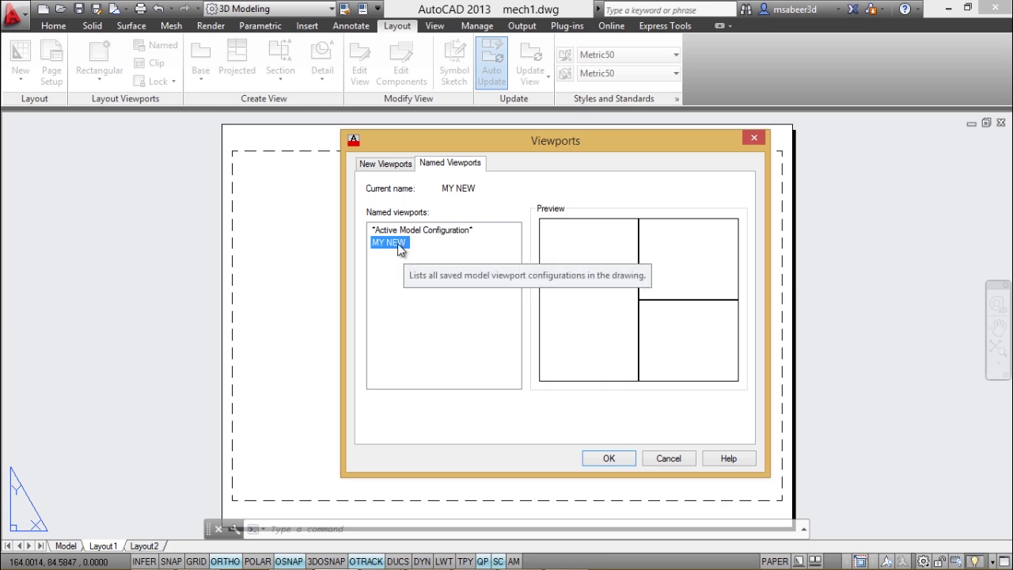
pyautogui.click(609, 461)
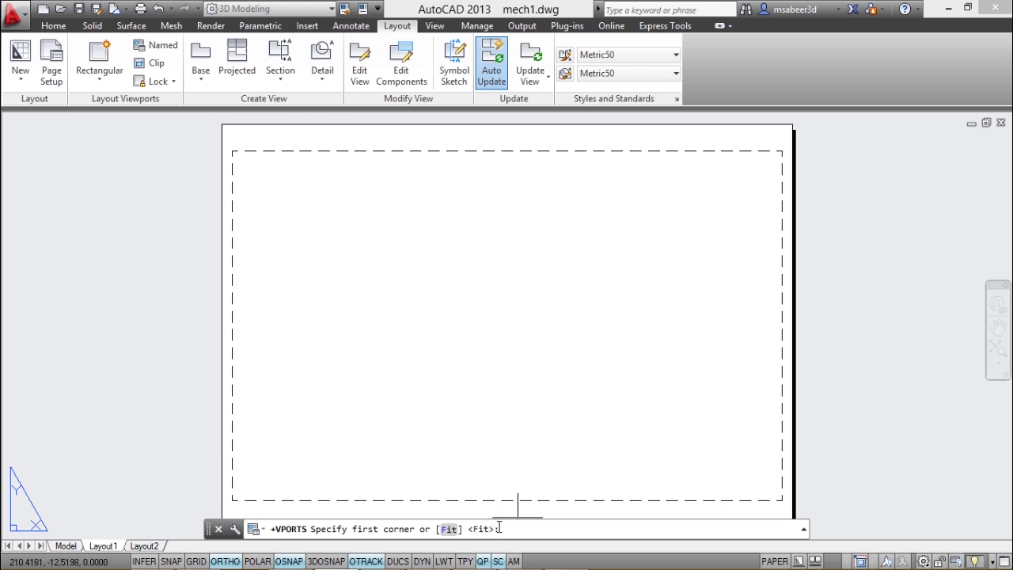
pyautogui.press('Return')
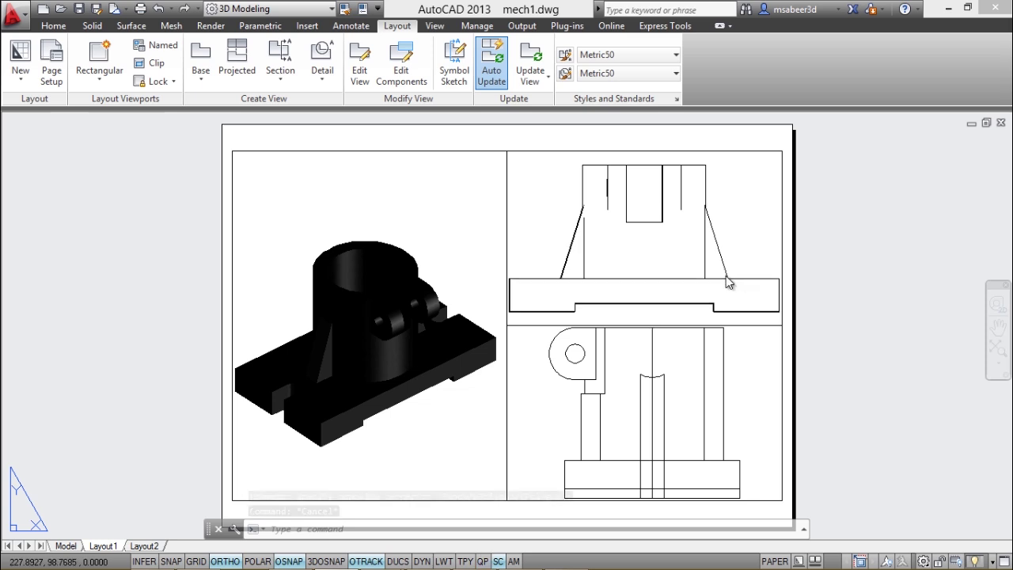
# - Delete all three viewports of the MY NEW configuration from Layout1
pyautogui.click(543, 295)
pyautogui.click(466, 399)
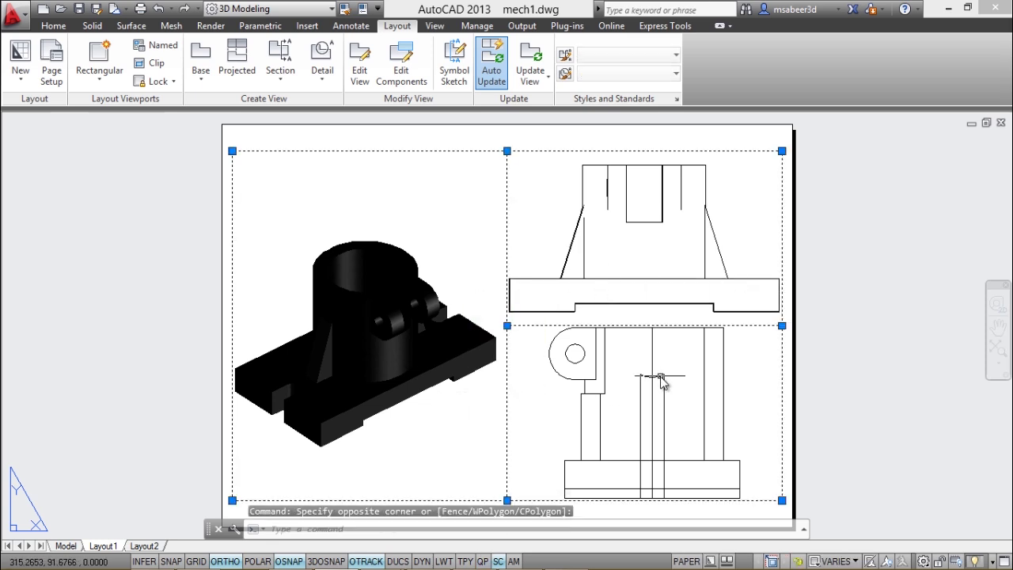
pyautogui.press('Delete')
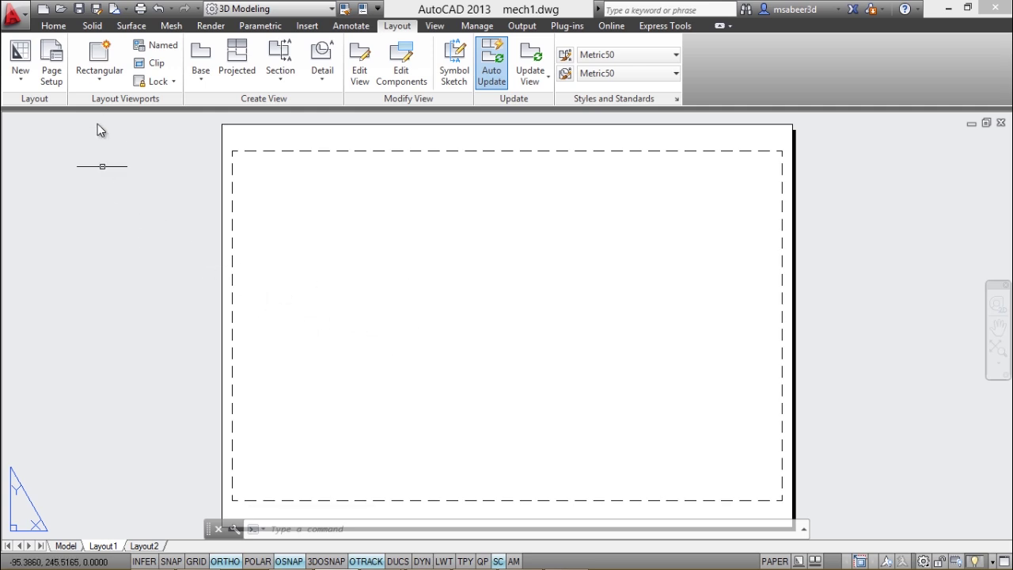
# - Create a rectangular viewport in the upper-left area of the sheet
pyautogui.click(102, 78)
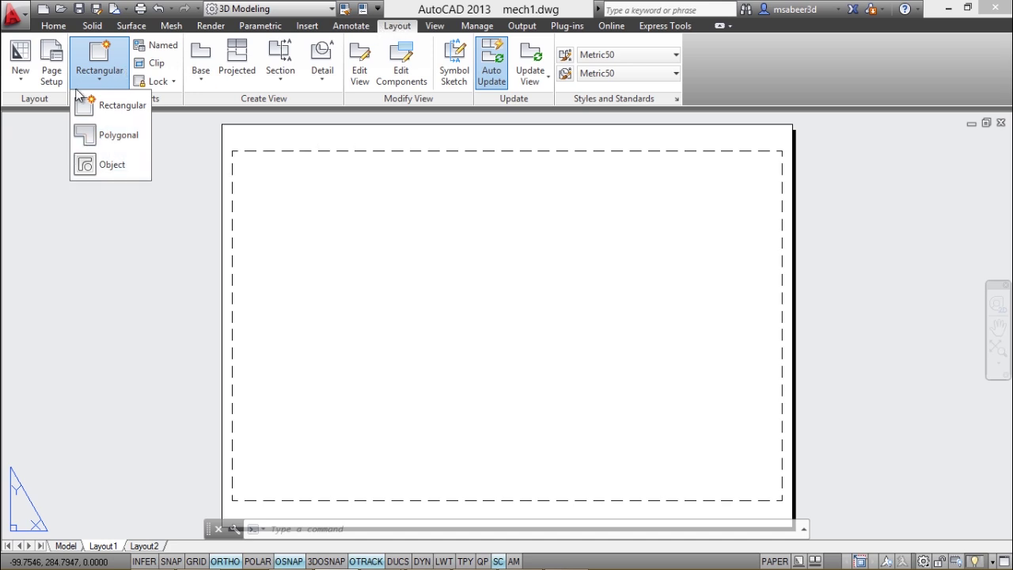
pyautogui.click(119, 114)
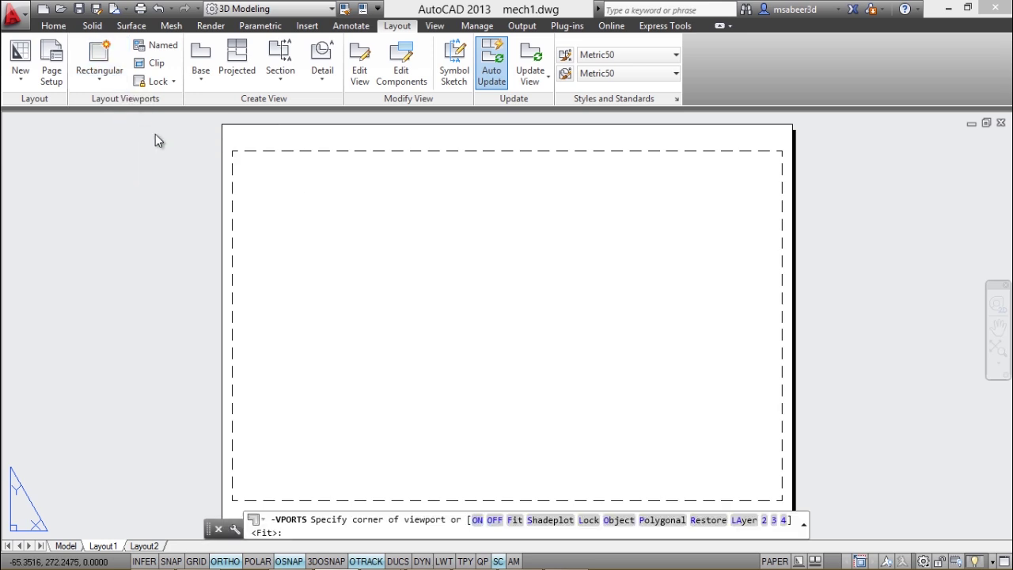
pyautogui.click(242, 161)
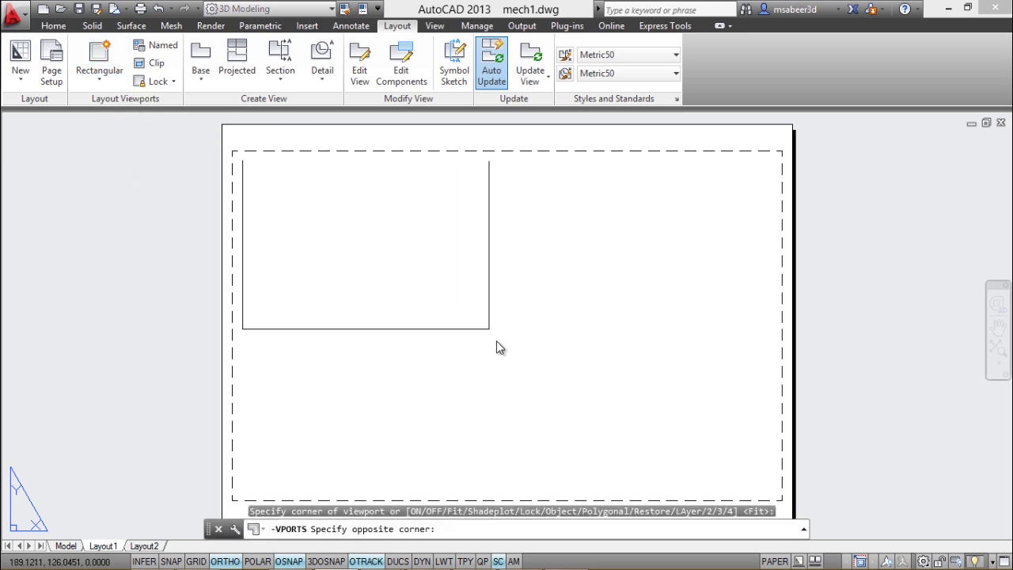
pyautogui.click(510, 362)
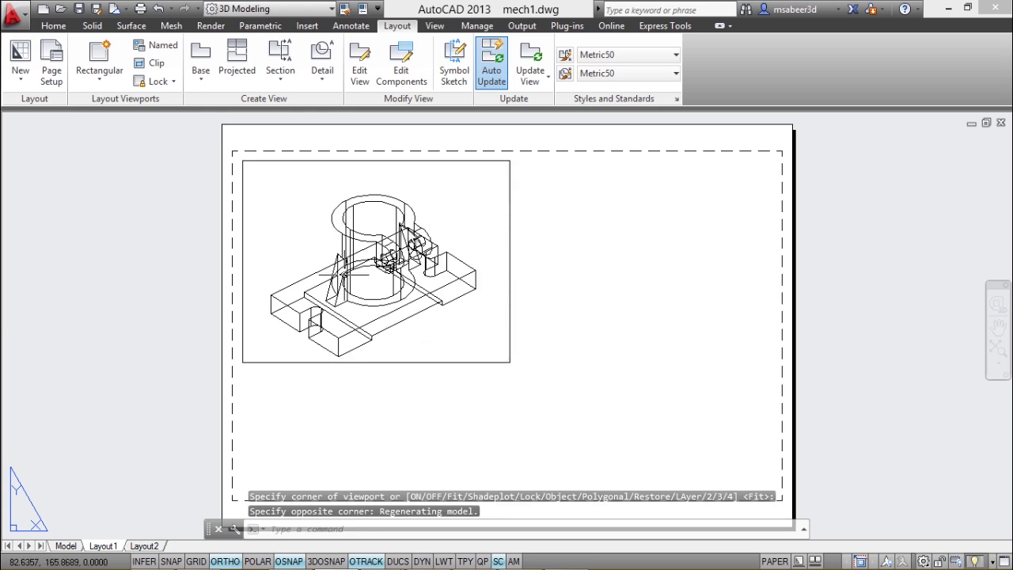
# - Create a seven-sided polygonal viewport beside the rectangular one, with Ortho turned off for free-angled edges
pyautogui.click(97, 73)
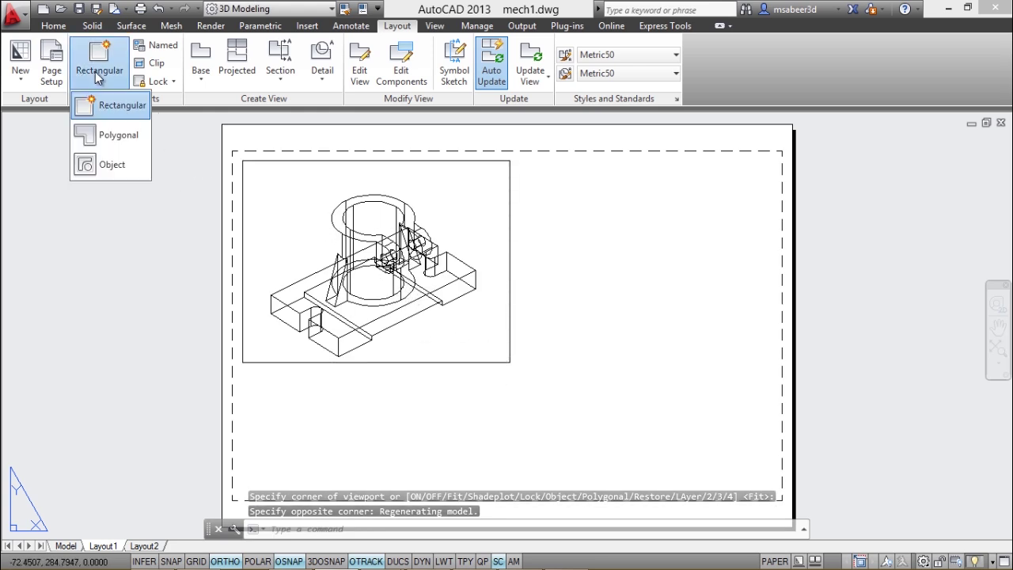
pyautogui.click(112, 139)
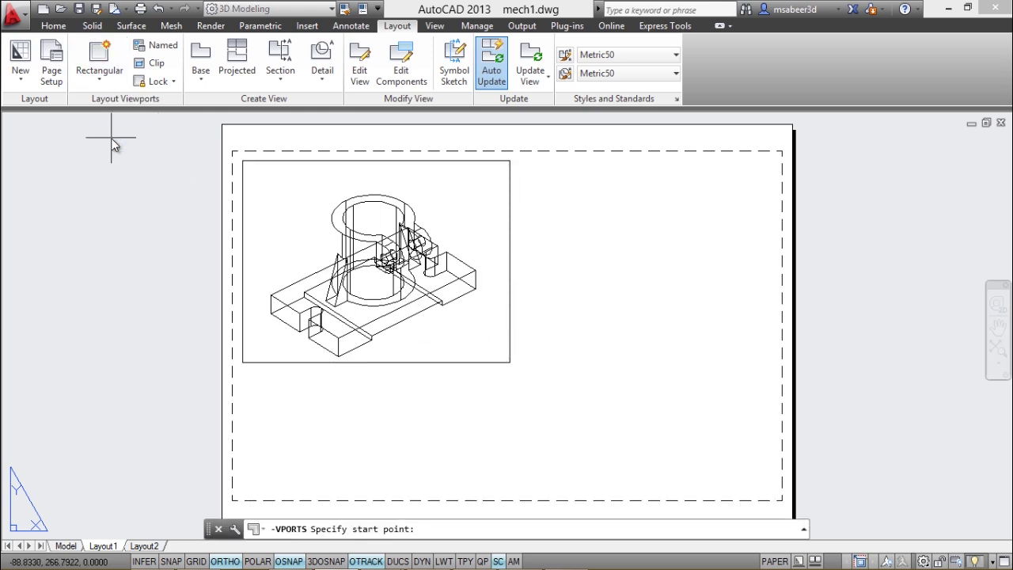
pyautogui.click(559, 324)
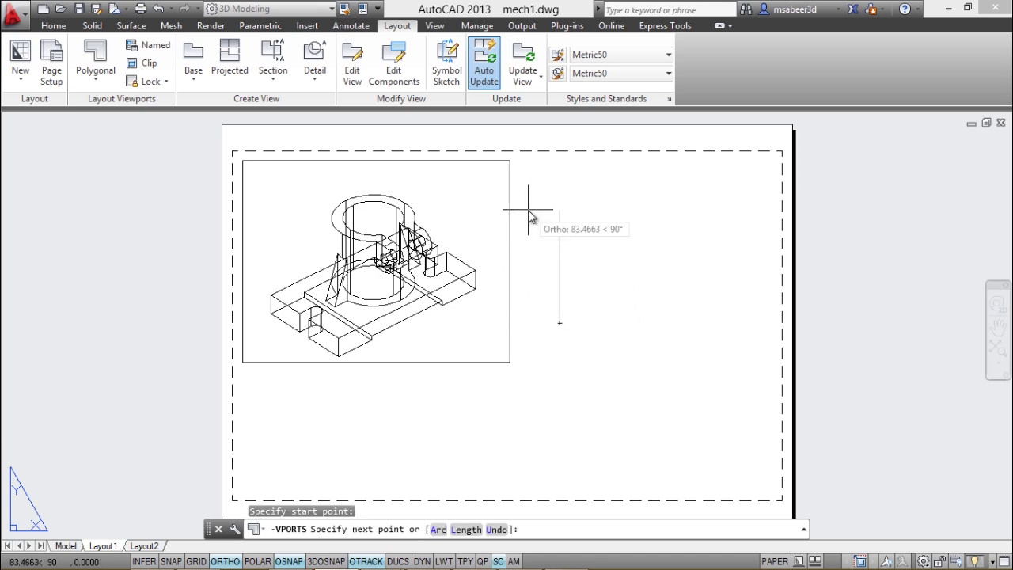
pyautogui.press('F8')
pyautogui.click(530, 240)
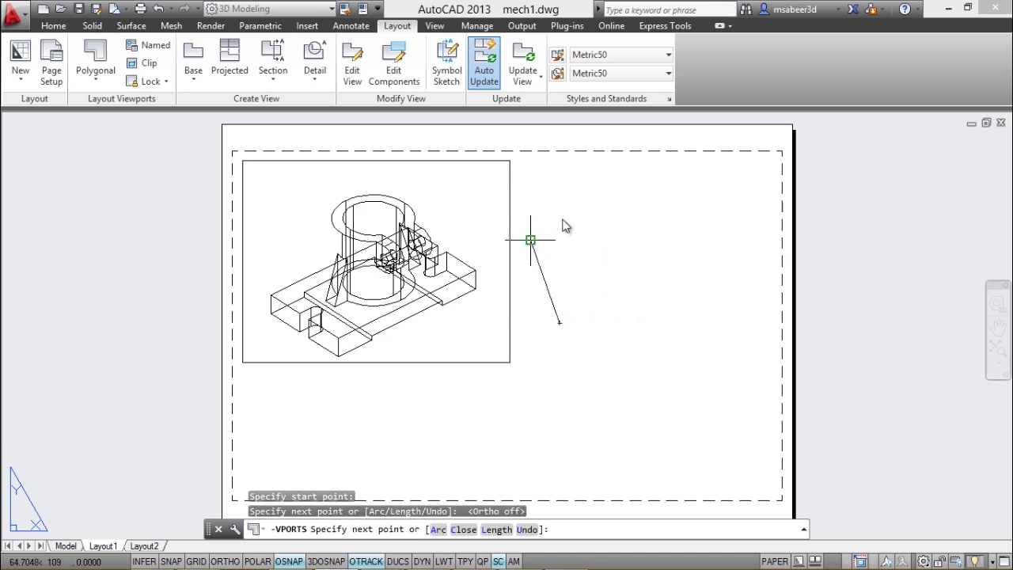
pyautogui.click(604, 168)
pyautogui.click(750, 205)
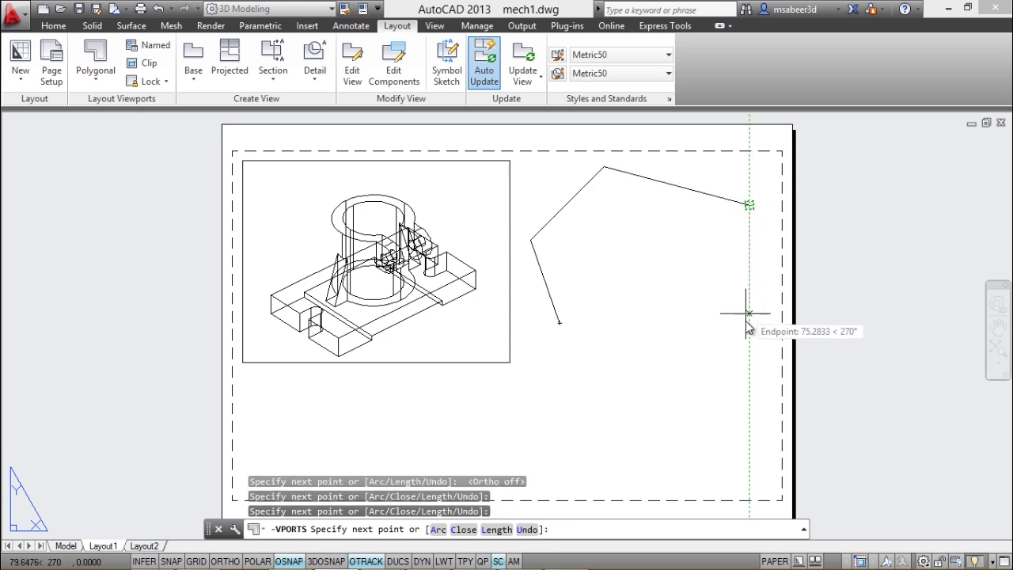
pyautogui.click(749, 343)
pyautogui.click(647, 394)
pyautogui.click(572, 366)
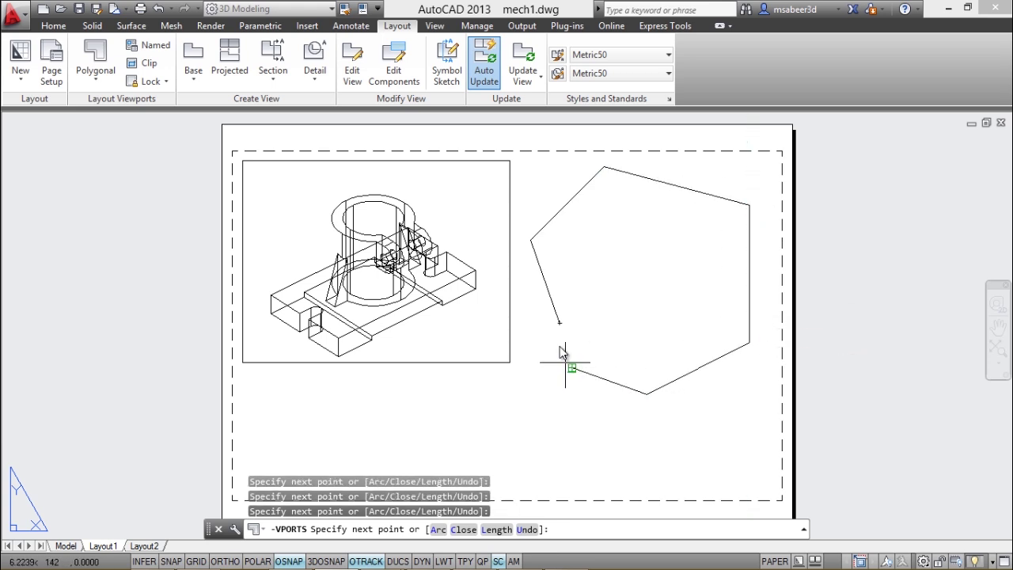
pyautogui.press('Return')
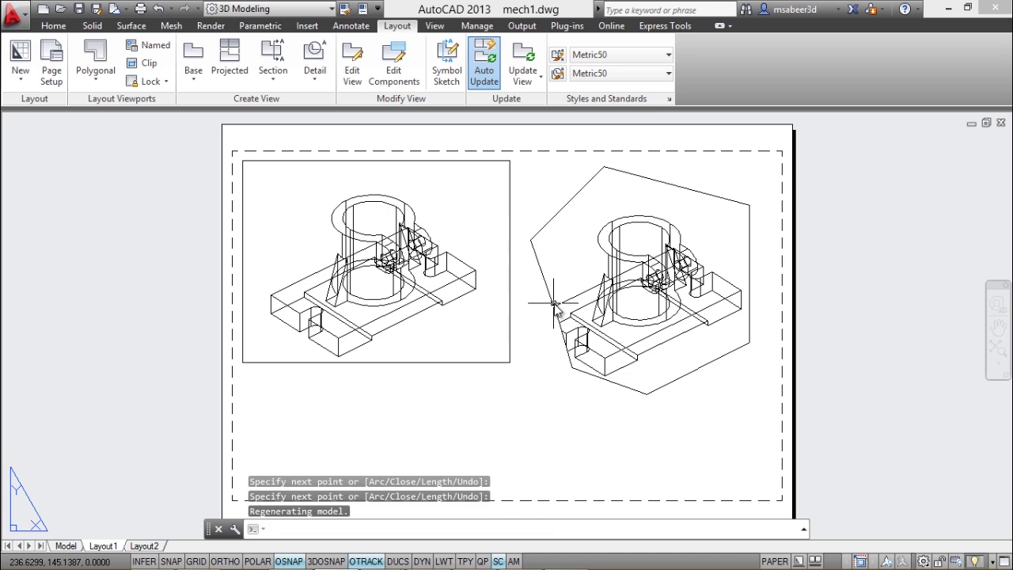
# - Draw a large circle in the lower middle of the sheet, overlapping the rectangular viewport's lower-right corner
pyautogui.click(96, 81)
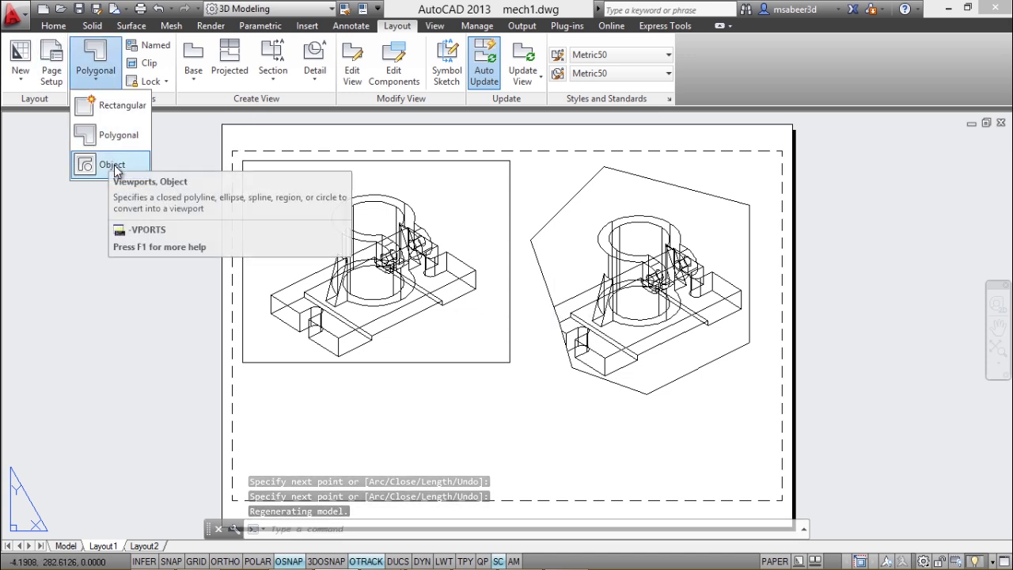
pyautogui.press('Escape')
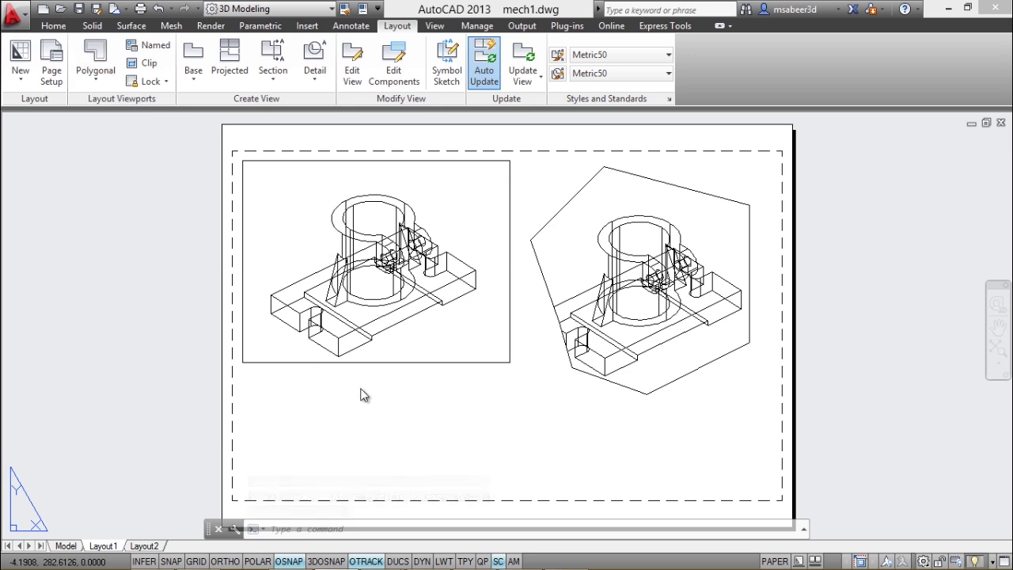
pyautogui.write('c')
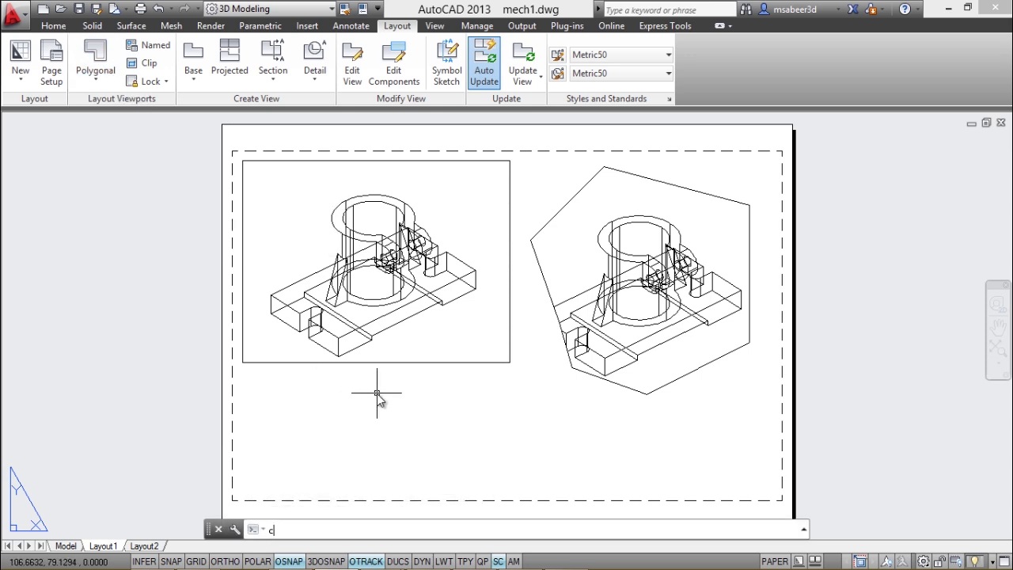
pyautogui.press('Return')
pyautogui.click(472, 412)
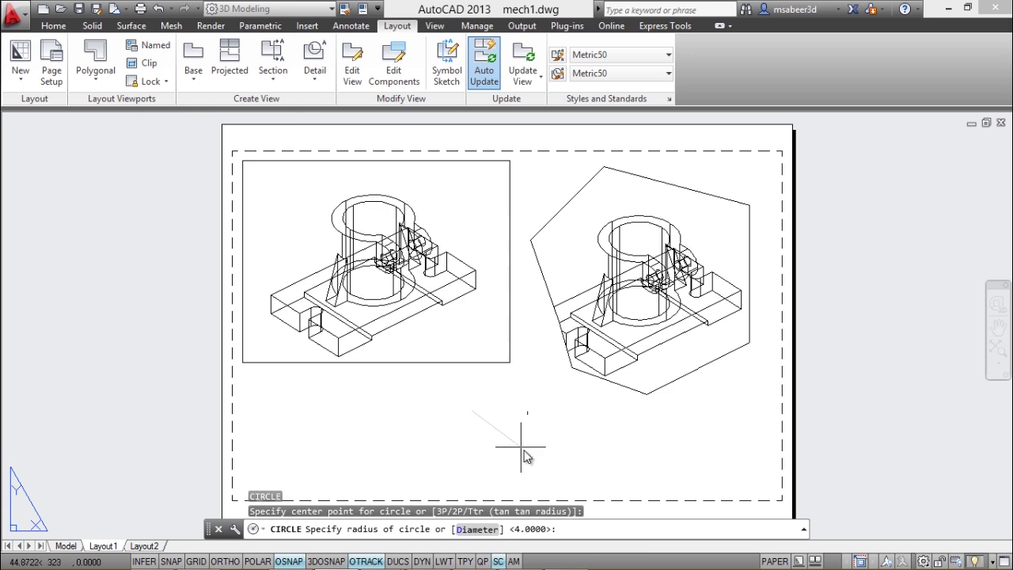
pyautogui.click(553, 475)
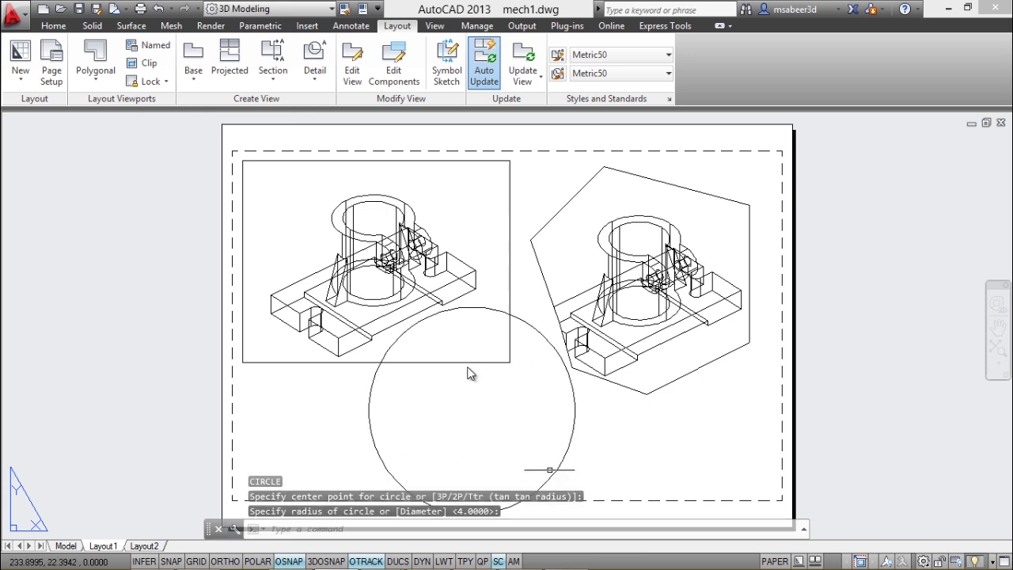
# - Convert the circle into a viewport using the Object viewport option
pyautogui.click(95, 80)
pyautogui.click(113, 170)
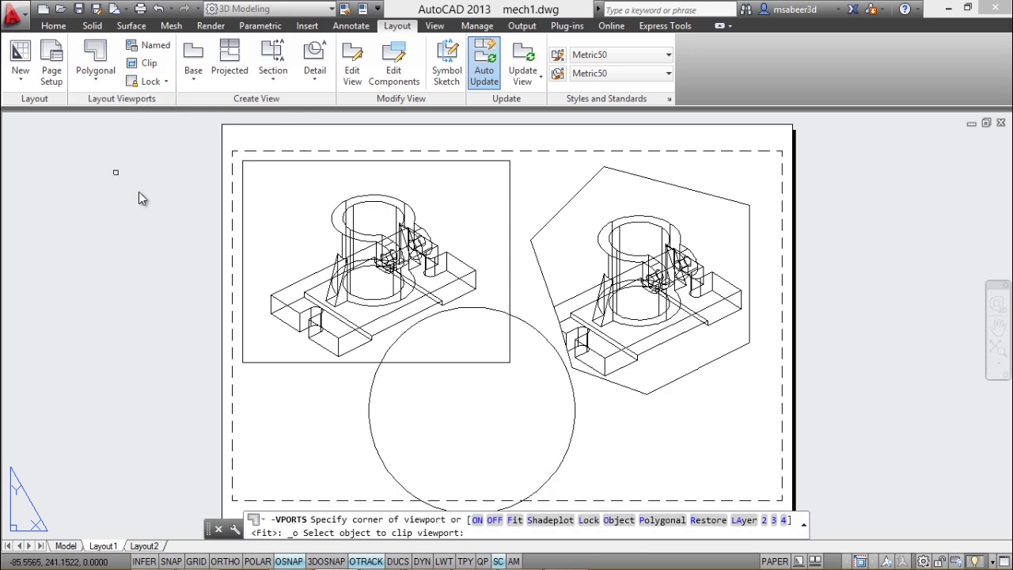
pyautogui.click(572, 456)
pyautogui.click(565, 452)
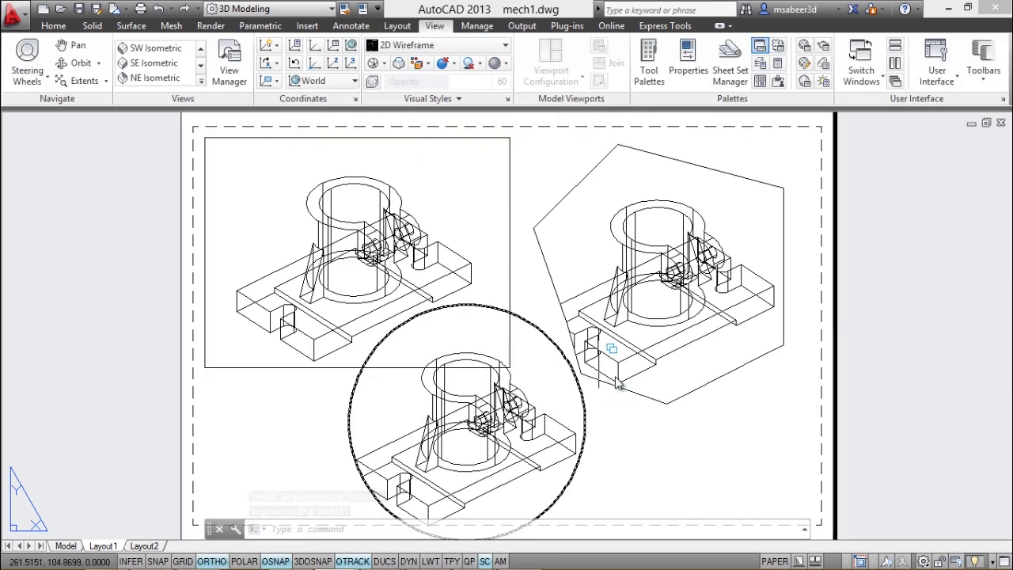
# - Erase the rectangular, polygonal and circular viewports from Layout1
pyautogui.click(556, 253)
pyautogui.click(492, 324)
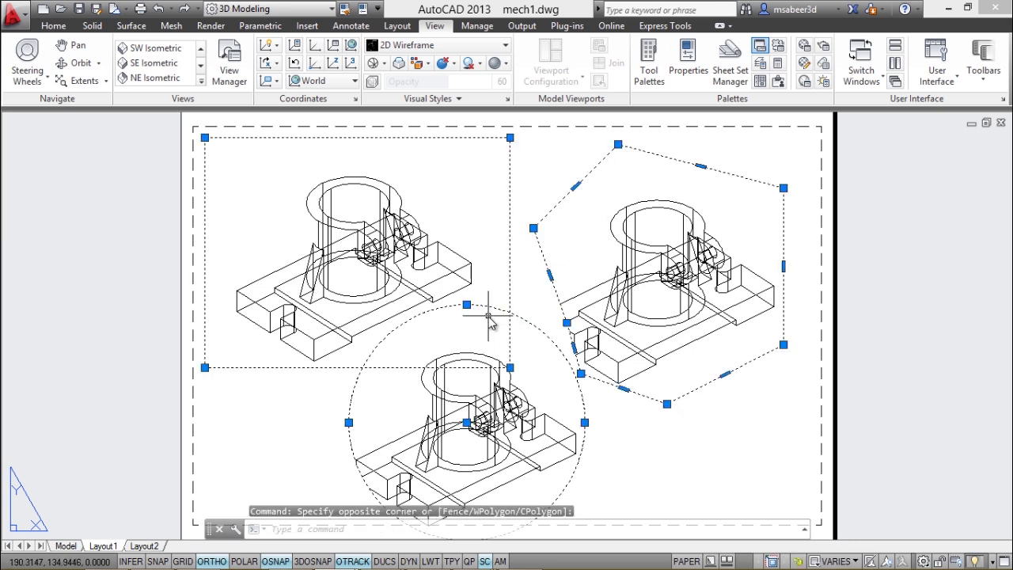
pyautogui.write('E')
pyautogui.press('Return')
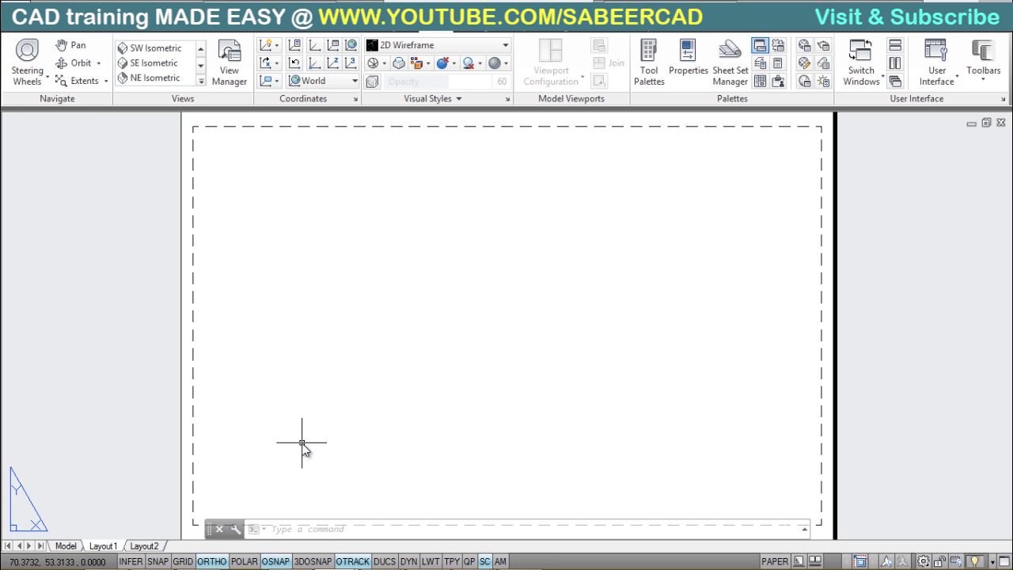
# - Tile the open mech1.dwg and 05_titleblock.dwg drawing windows vertically
pyautogui.hotkey('ctrl', 'pageup')
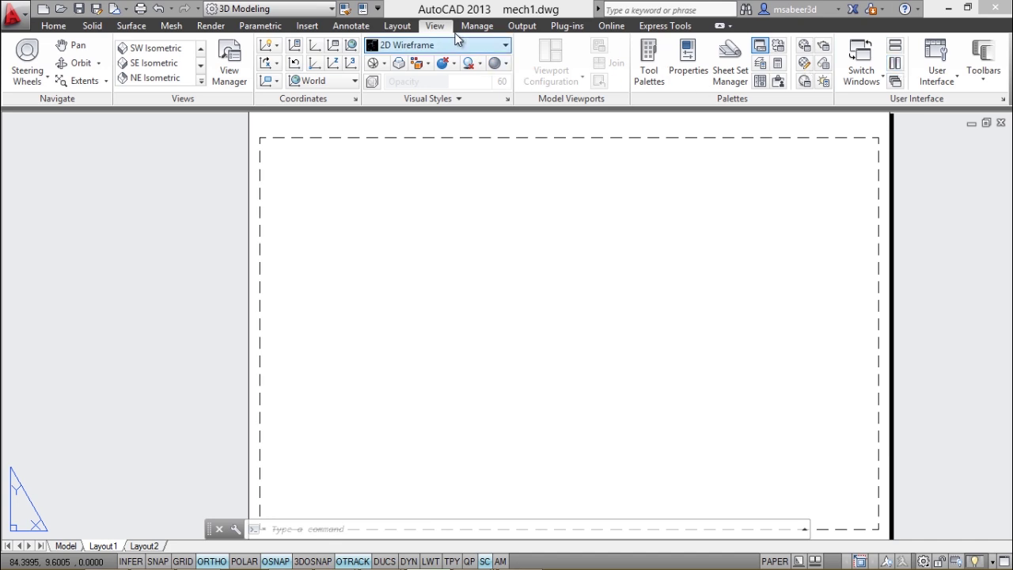
pyautogui.click(894, 63)
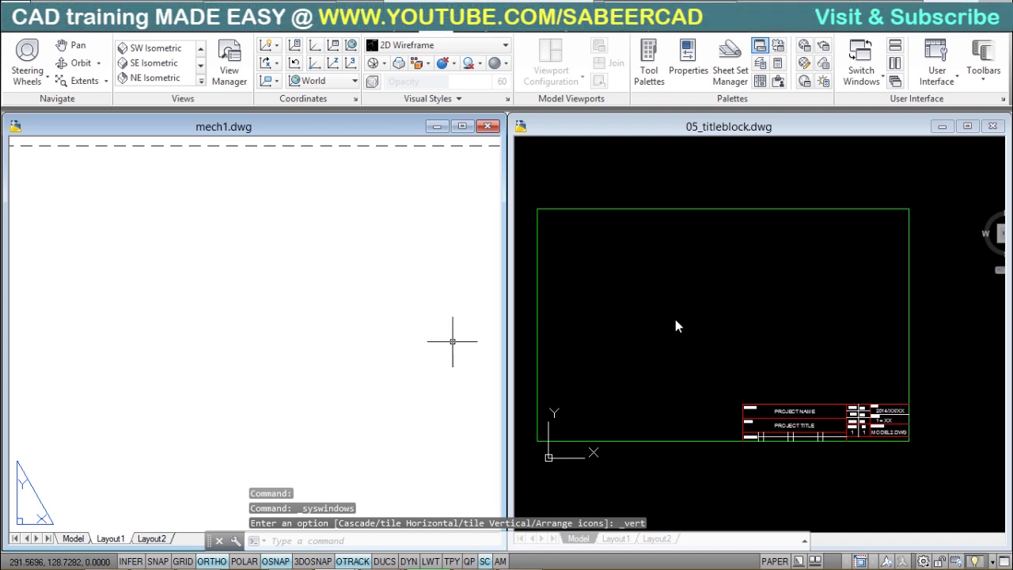
# - Copy the whole border and title block from 05_titleblock.dwg onto mech1.dwg's Layout1 sheet, placing it inside the dashed printable area
pyautogui.click(364, 326)
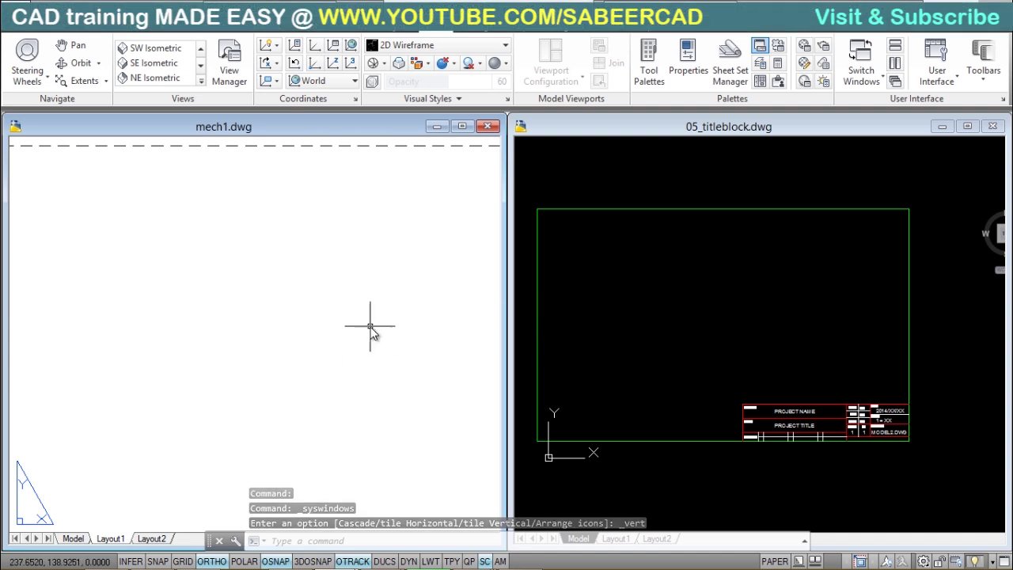
pyautogui.click(335, 334)
pyautogui.scroll(-2, 332, 340)
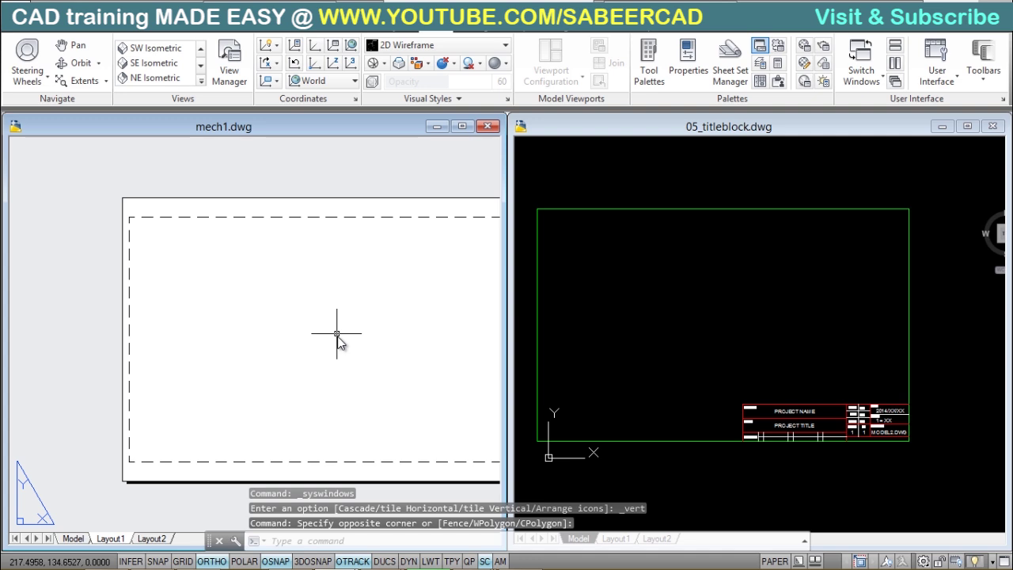
pyautogui.moveTo(332, 343); pyautogui.dragTo(226, 341, button='middle')
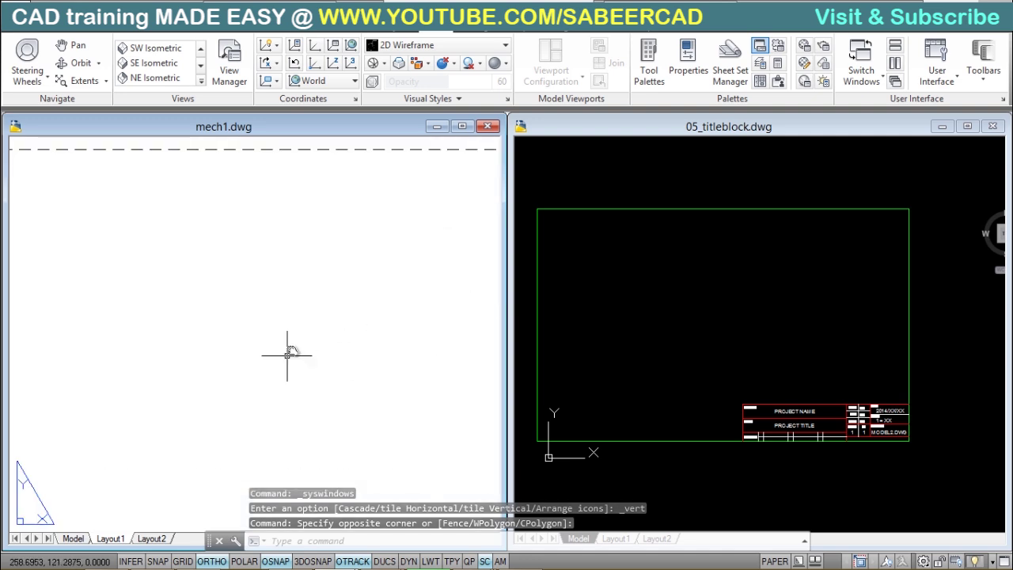
pyautogui.click(569, 323)
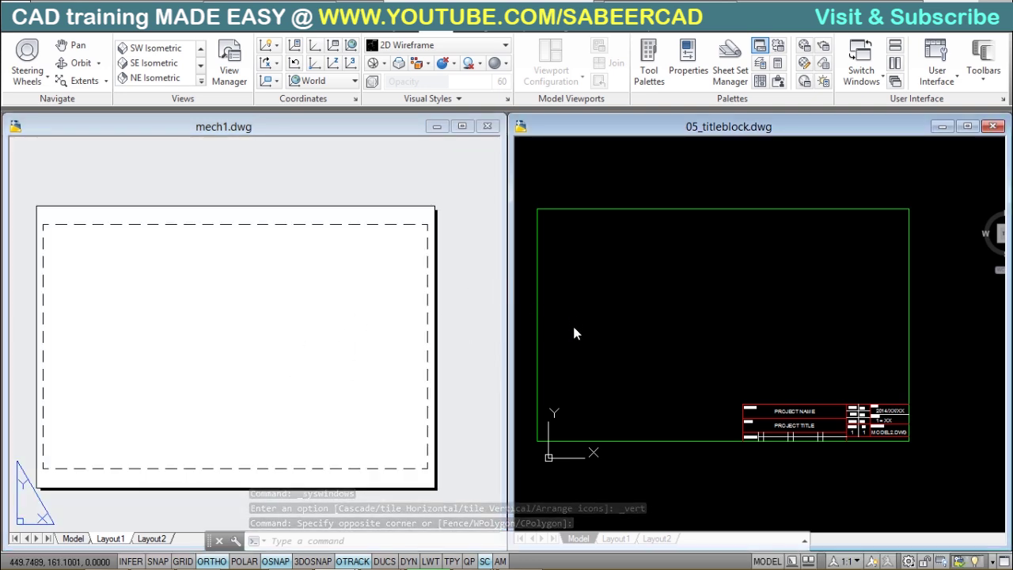
pyautogui.click(568, 323)
pyautogui.click(524, 186)
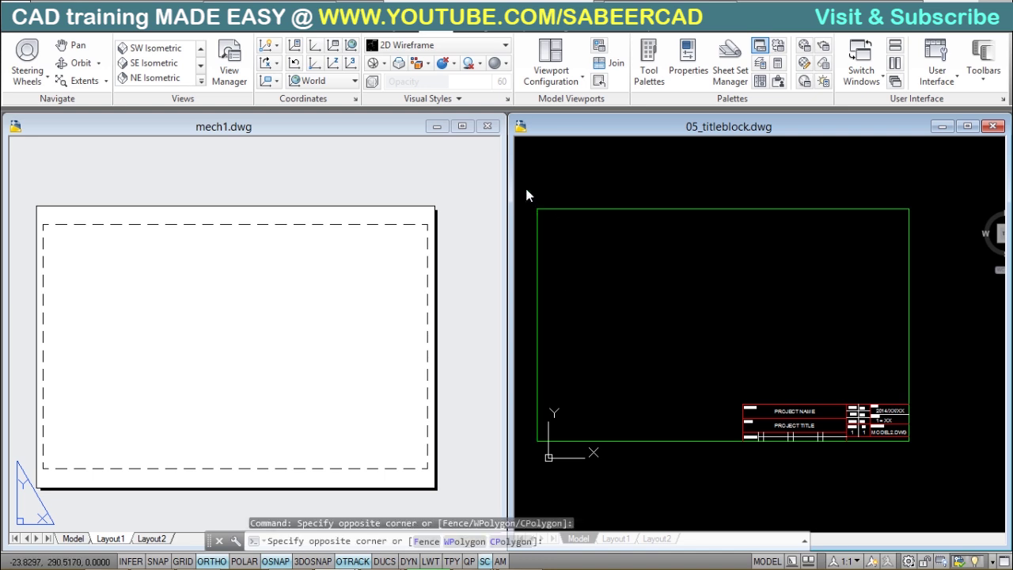
pyautogui.click(943, 464)
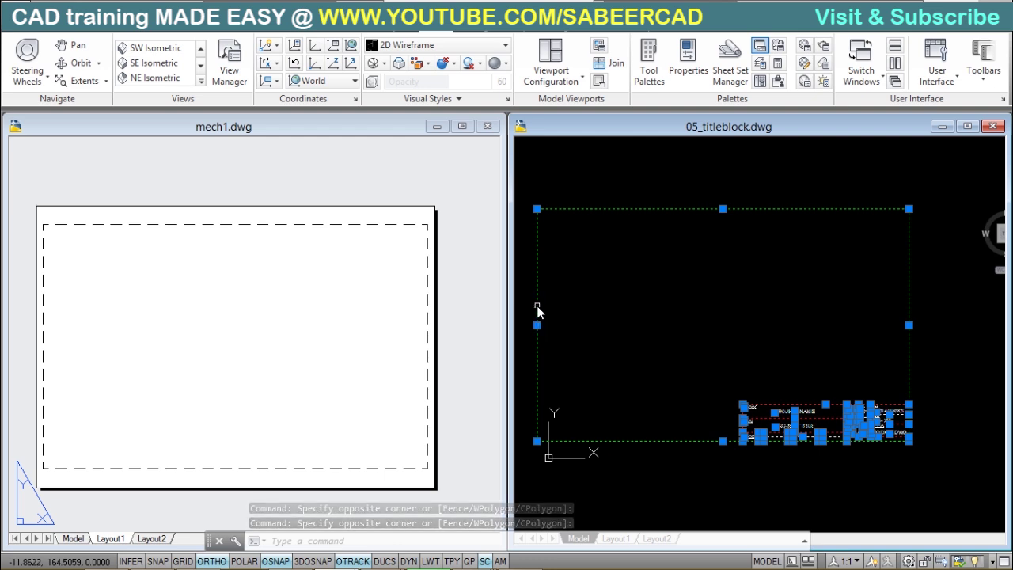
pyautogui.press('Delete')
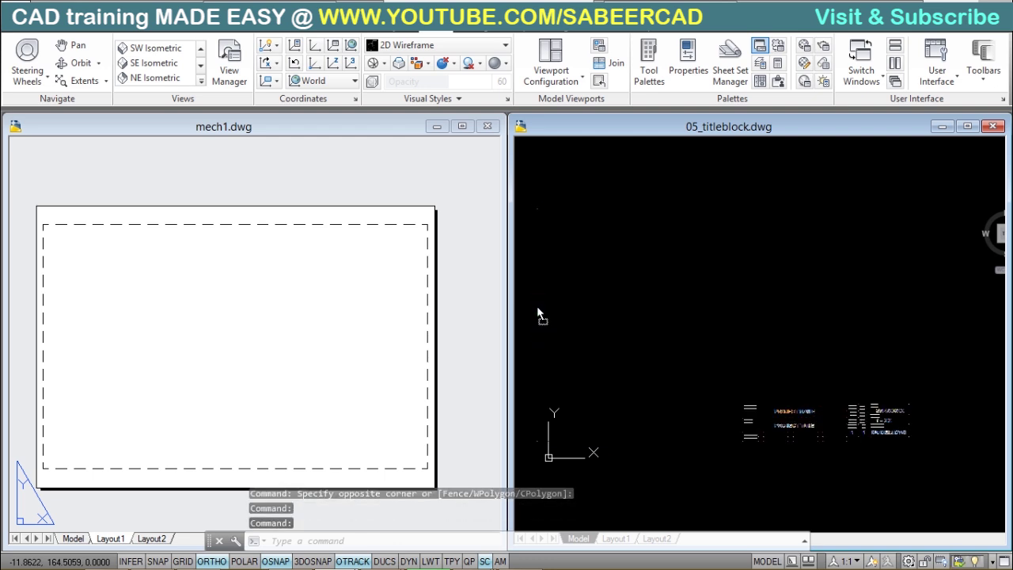
pyautogui.hotkey('ctrl', 'z')
pyautogui.moveTo(538, 315)
pyautogui.mouseDown()
pyautogui.moveTo(380, 354)
pyautogui.moveTo(45, 335)
pyautogui.mouseUp()
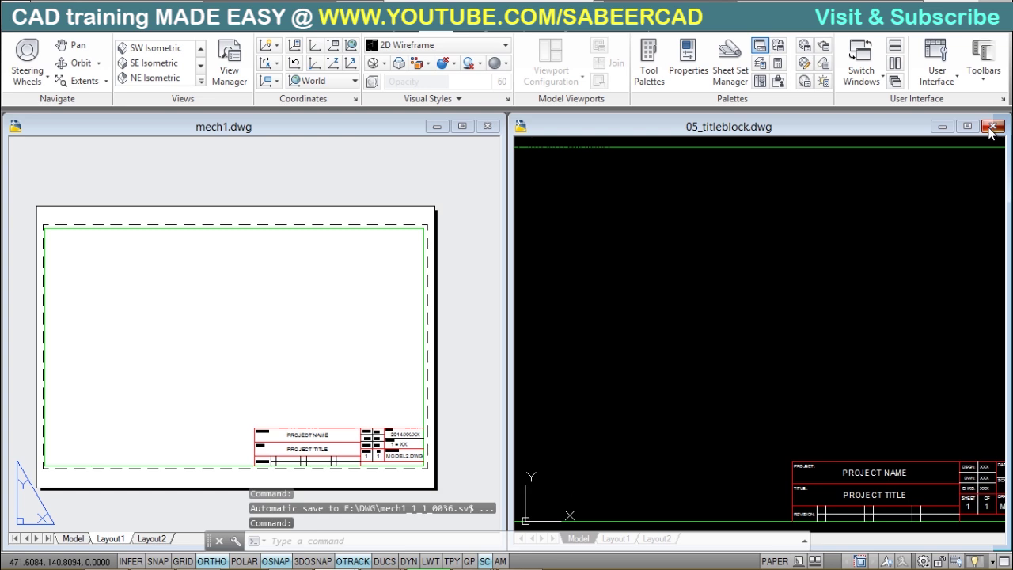
# - Close 05_titleblock.dwg, saving its changes, and maximize the mech1.dwg drawing window
pyautogui.click(991, 126)
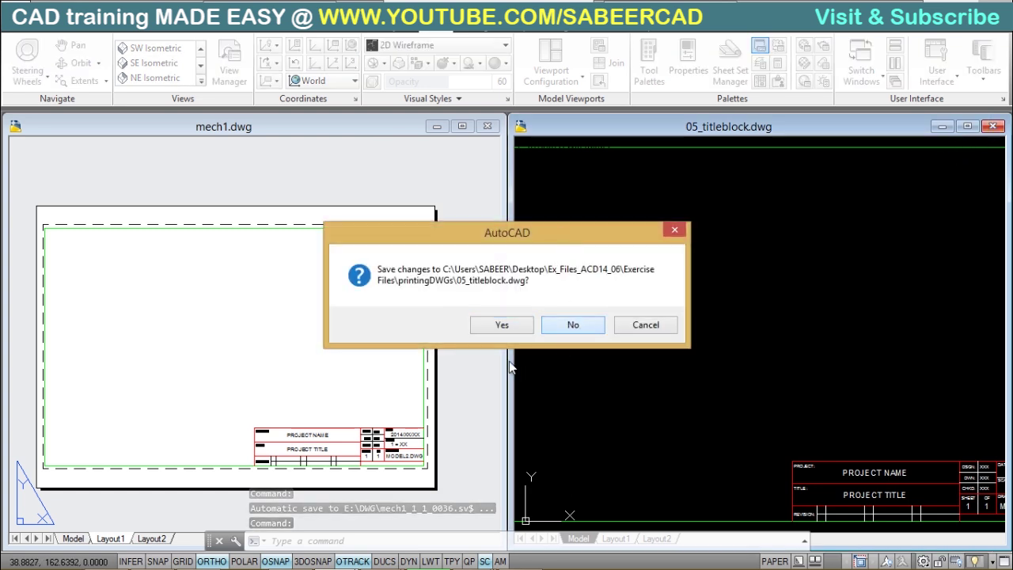
pyautogui.click(502, 324)
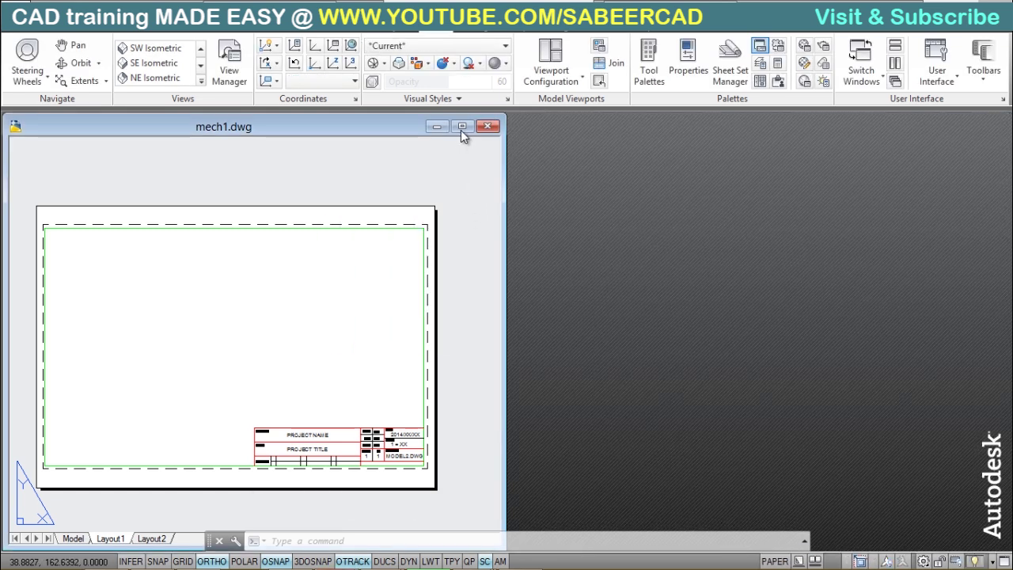
pyautogui.click(462, 127)
pyautogui.scroll(2, 515, 396)
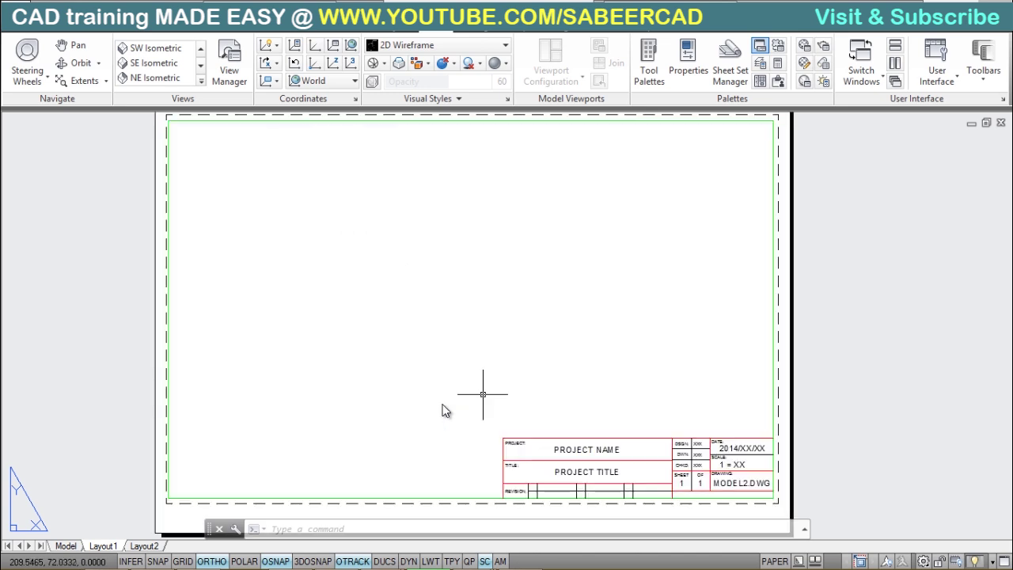
# - Examine the title block fields and how the border fits within the printable area of Layout1
pyautogui.scroll(-2, 443, 403)
pyautogui.scroll(2, 441, 397)
pyautogui.scroll(-2, 441, 396)
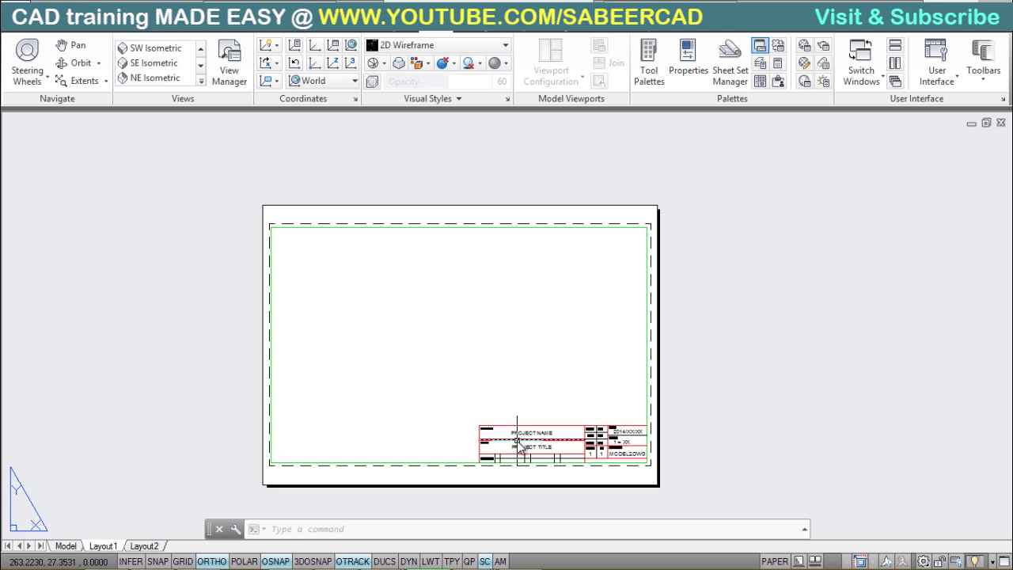
pyautogui.moveTo(539, 450); pyautogui.dragTo(528, 473, button='middle')
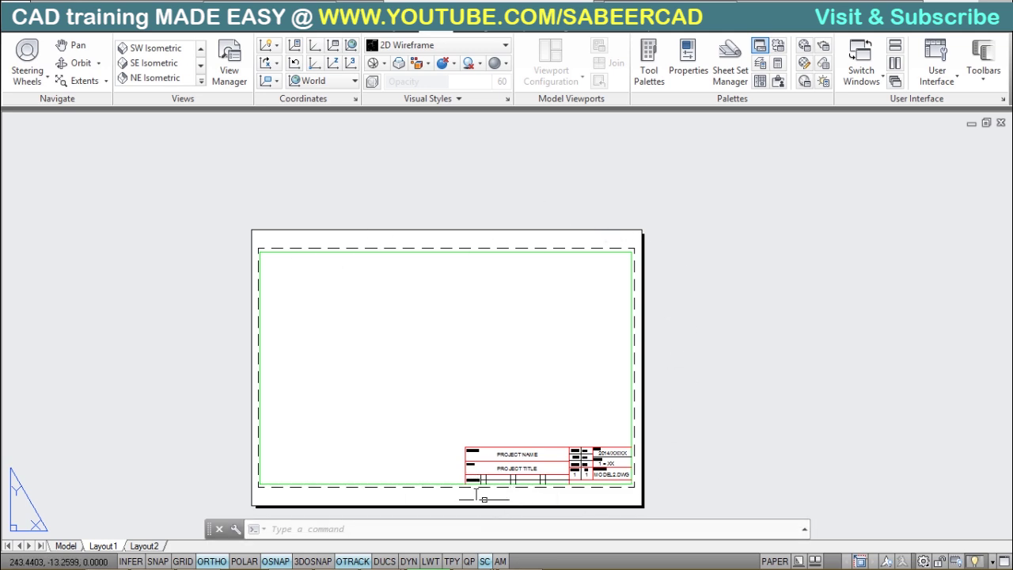
pyautogui.scroll(3, 478, 483)
pyautogui.scroll(-3, 473, 483)
pyautogui.scroll(2, 472, 483)
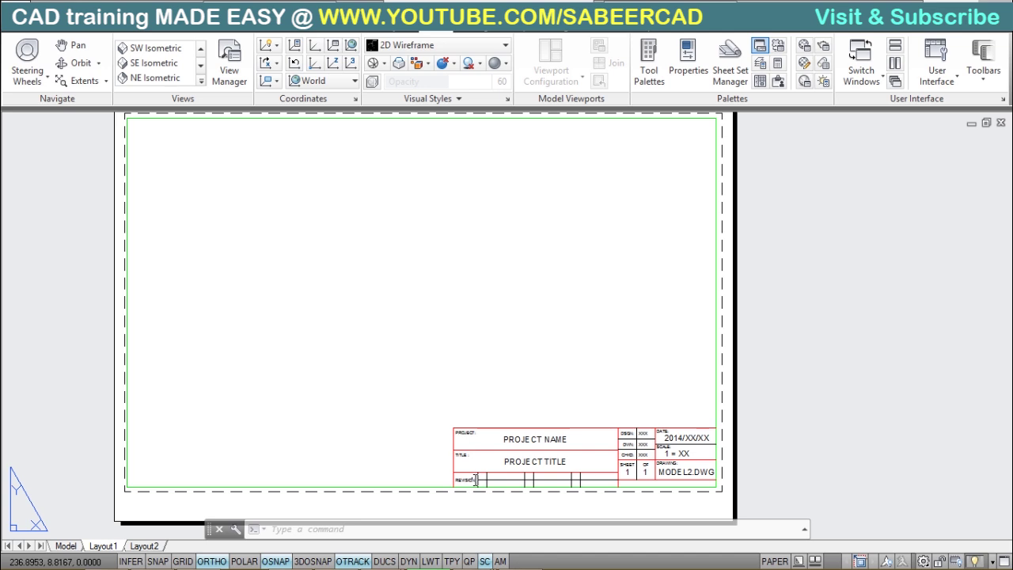
pyautogui.scroll(-2, 472, 483)
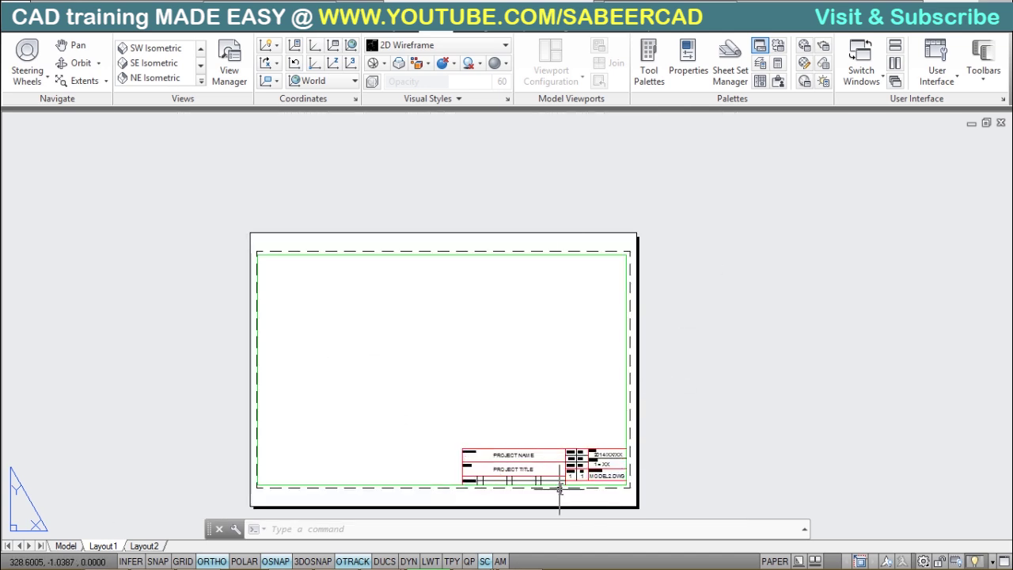
pyautogui.scroll(2, 560, 490)
pyautogui.scroll(-2, 488, 490)
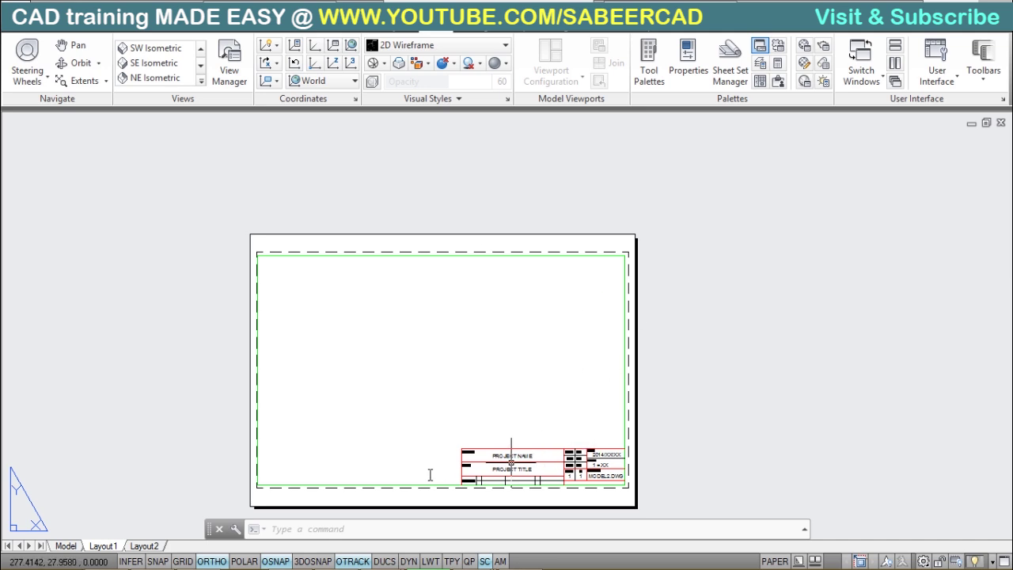
pyautogui.scroll(2, 378, 480)
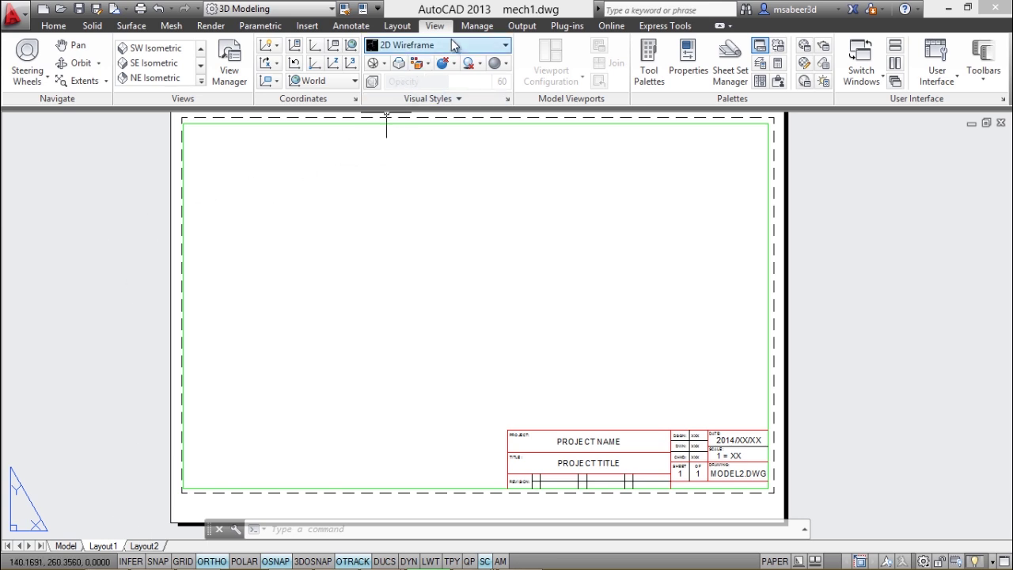
# - Modify Layout1's page setup to use the monochrome.ctb plot style table with plot styles displayed
pyautogui.click(396, 26)
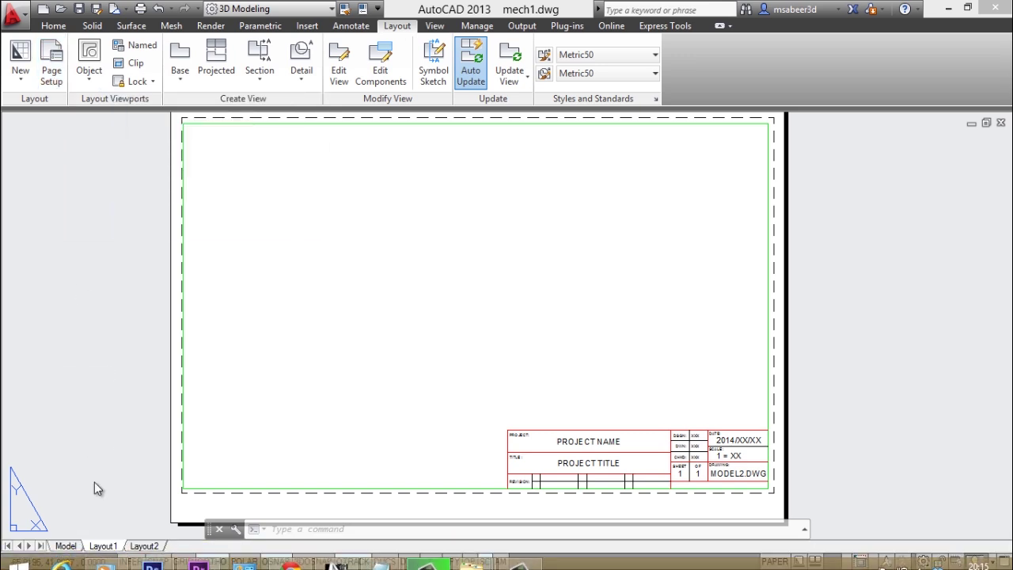
pyautogui.rightClick(103, 546)
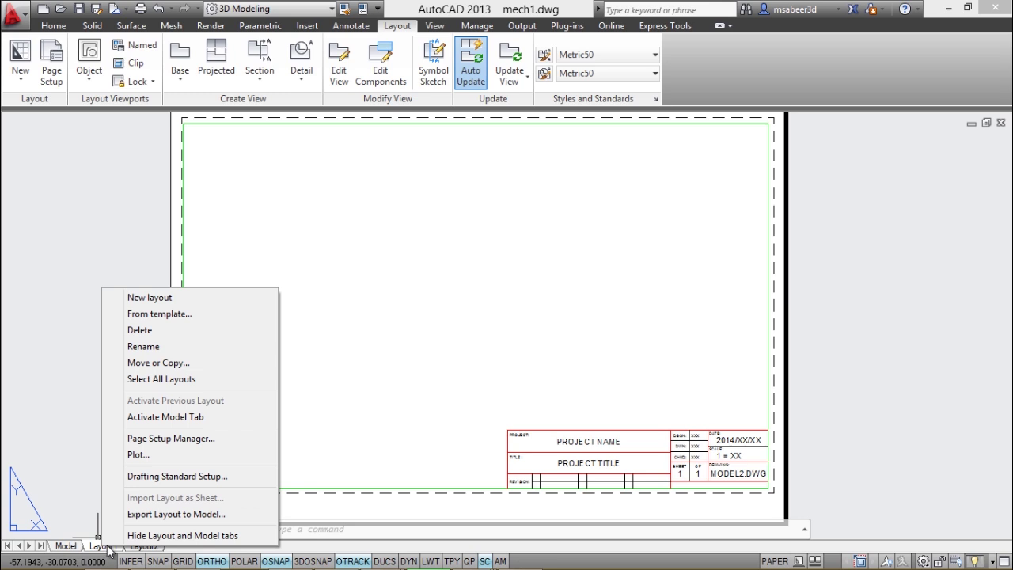
pyautogui.click(150, 438)
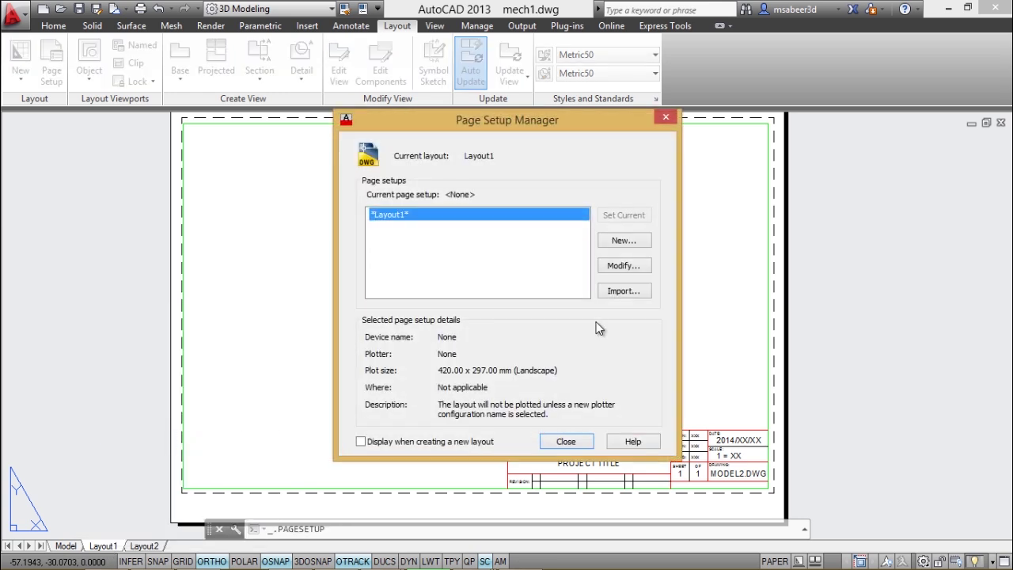
pyautogui.click(624, 266)
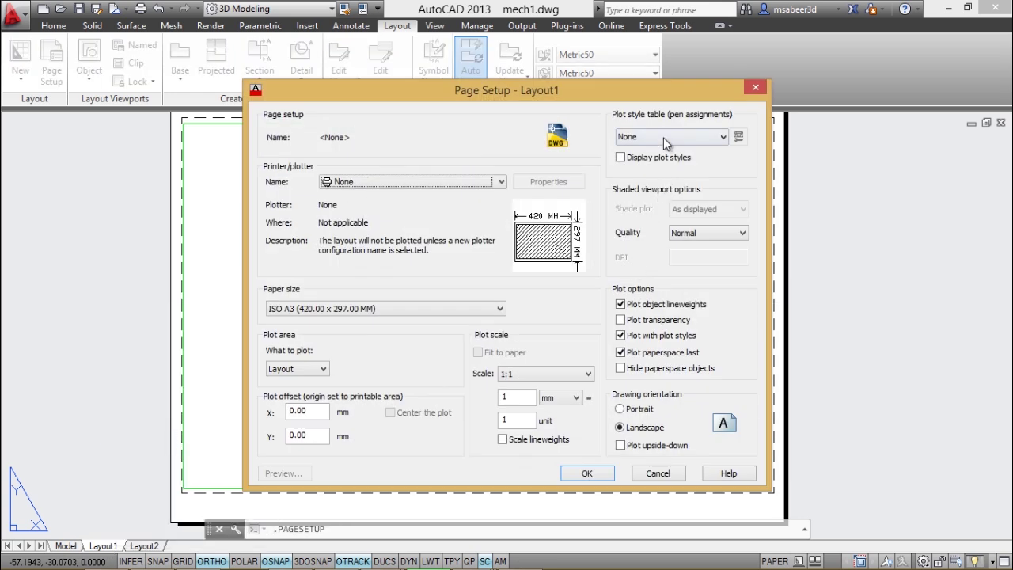
pyautogui.click(663, 138)
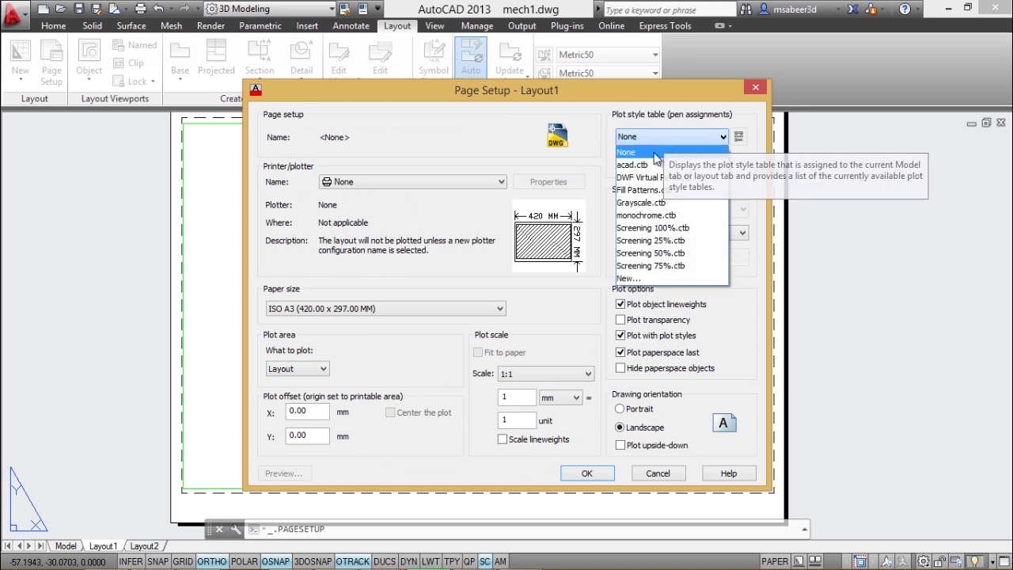
pyautogui.click(645, 216)
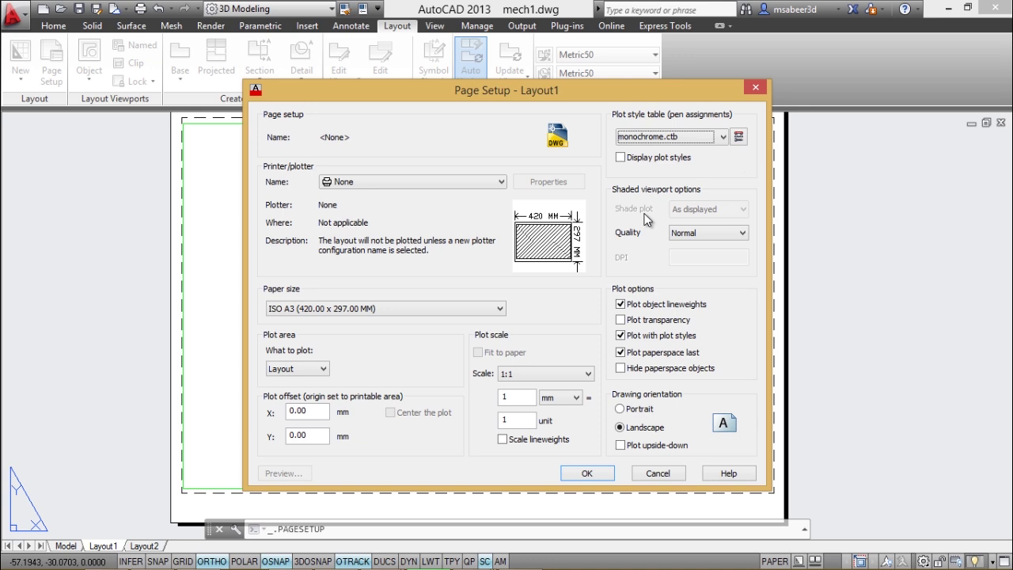
pyautogui.click(621, 160)
pyautogui.click(596, 468)
pyautogui.click(567, 442)
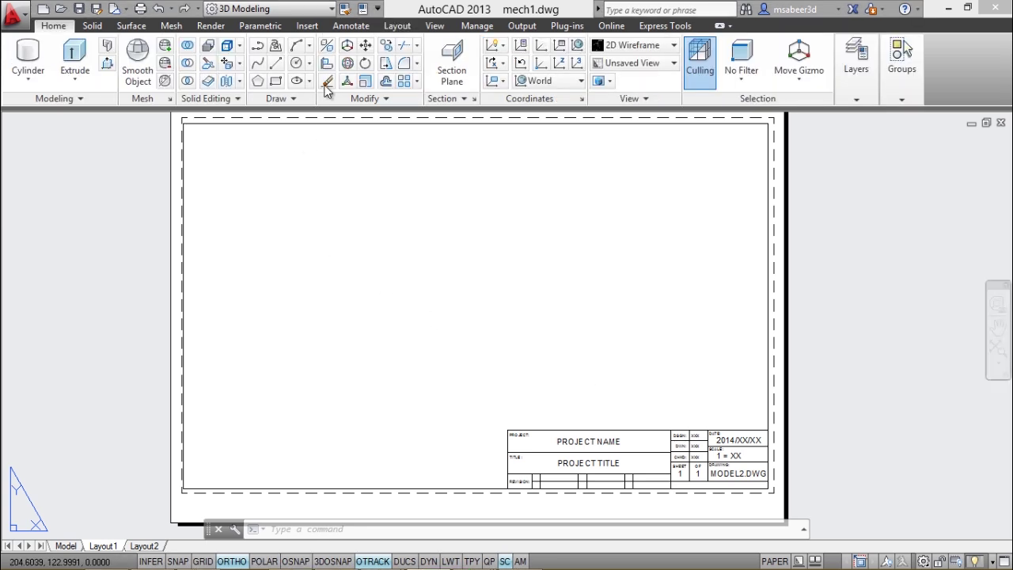
# - Create a rectangular viewport filling the upper-left part of the sheet, just inside the border
pyautogui.click(397, 25)
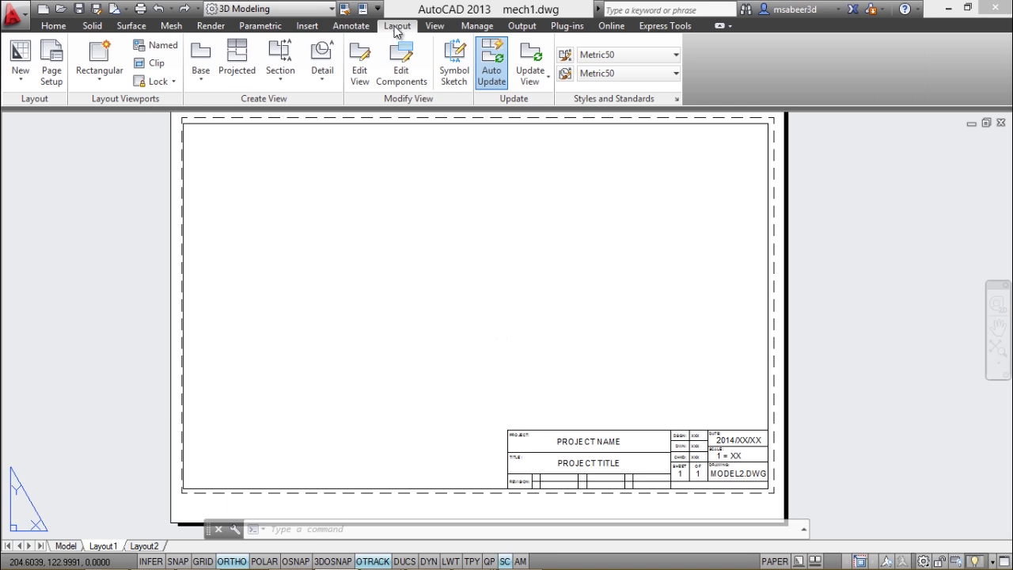
pyautogui.click(102, 73)
pyautogui.click(117, 106)
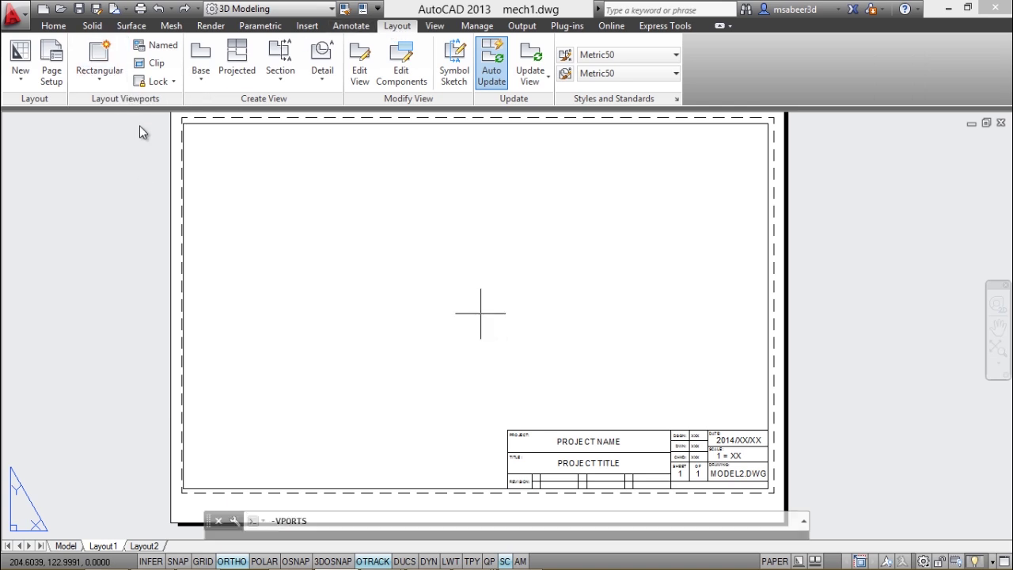
pyautogui.click(192, 134)
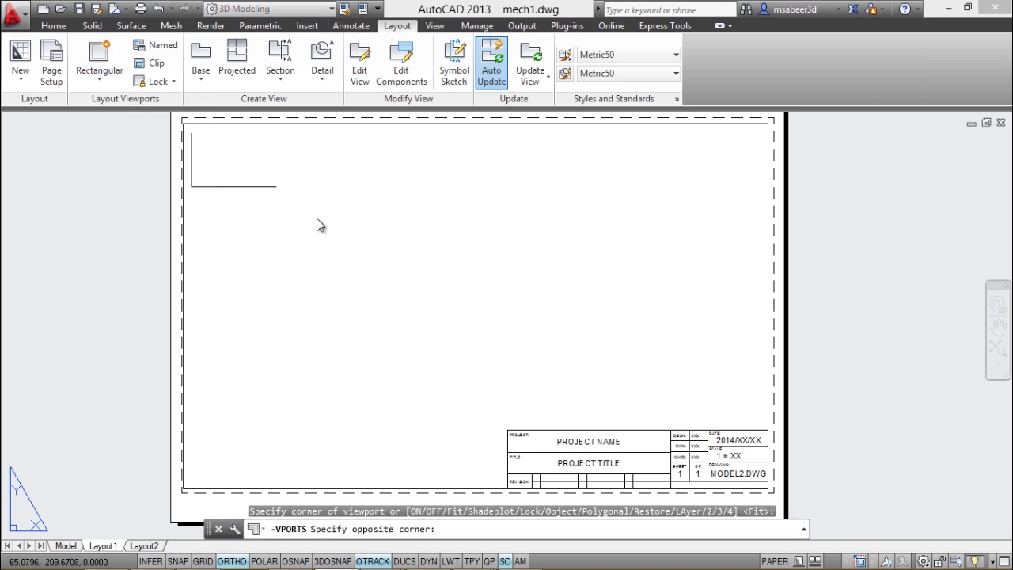
pyautogui.click(478, 316)
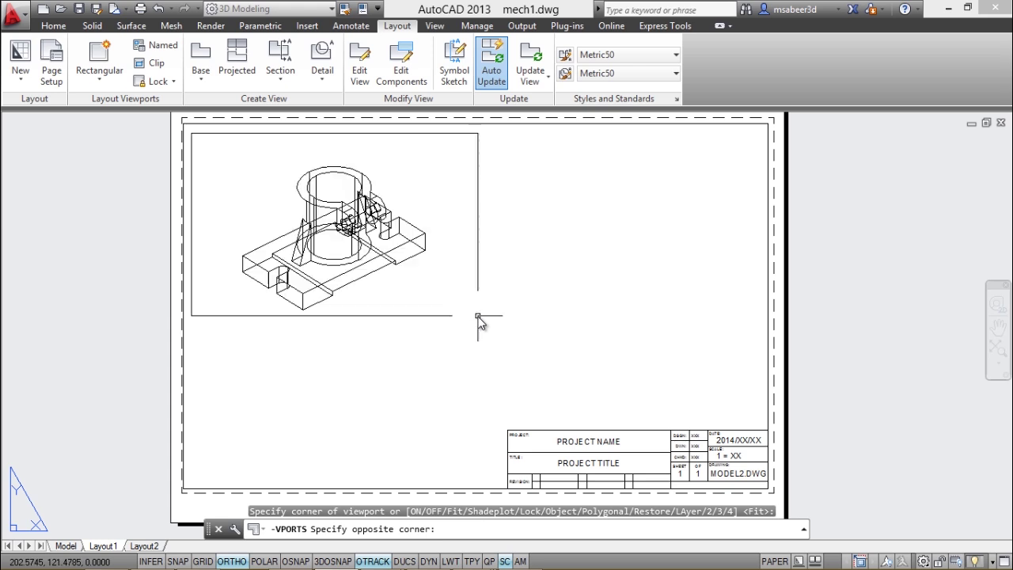
# - Create a second rectangular viewport of similar size in the upper-right part of the sheet, beside the first one
pyautogui.click(98, 79)
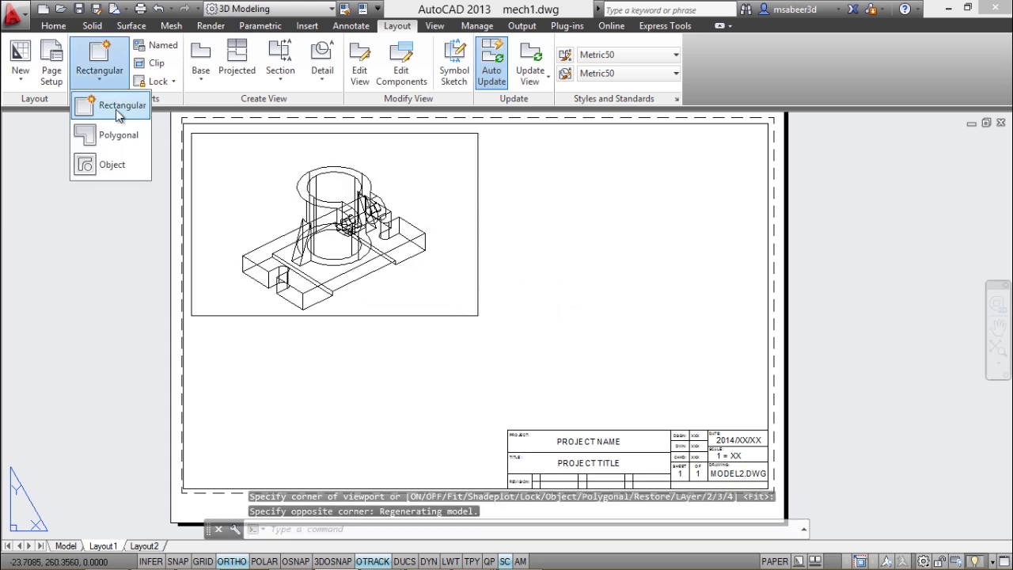
pyautogui.click(90, 106)
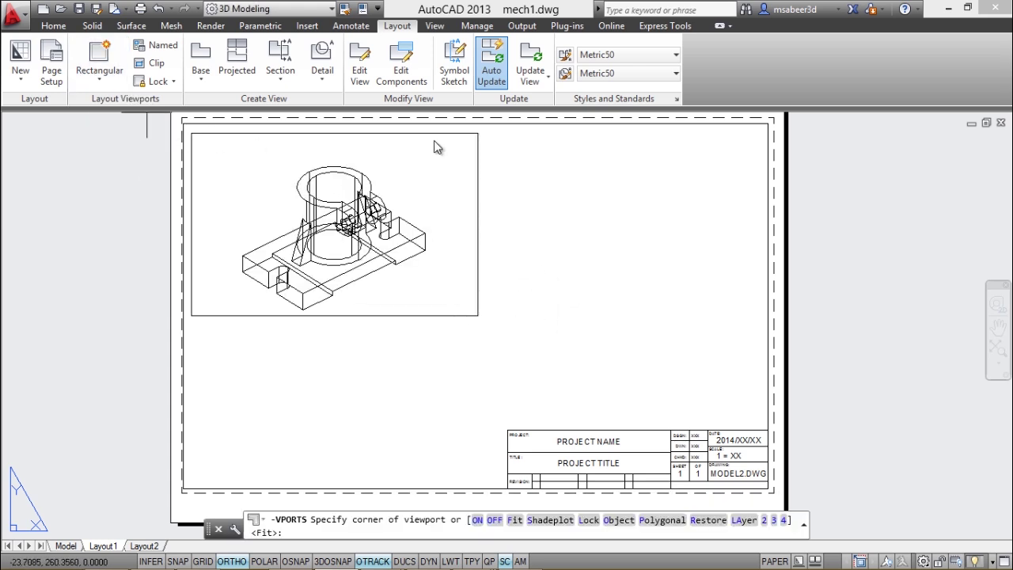
pyautogui.click(484, 133)
pyautogui.click(761, 318)
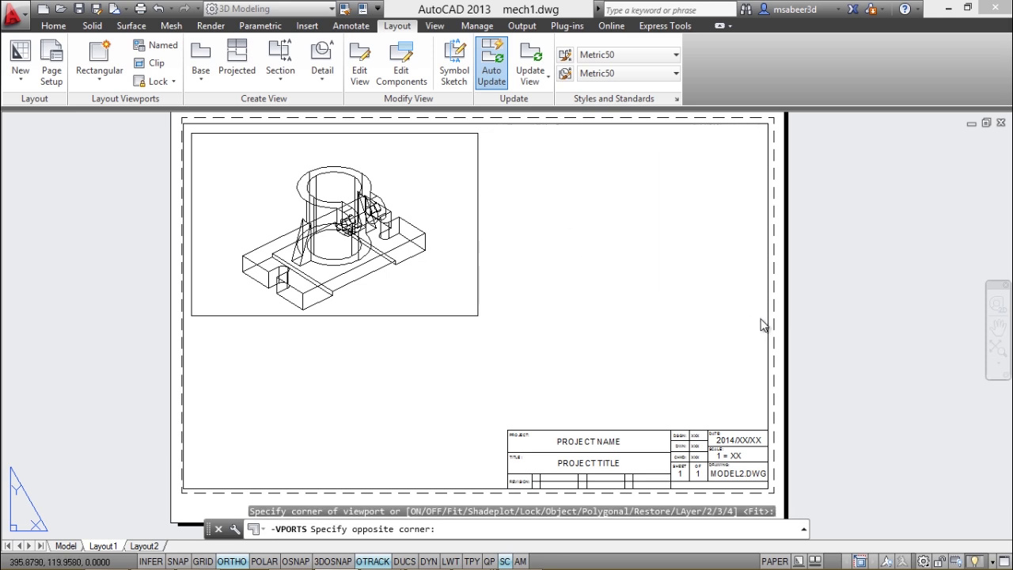
# - Create a third rectangular viewport in the lower-left part of the sheet, directly below the first and beside the title block
pyautogui.click(104, 80)
pyautogui.click(118, 105)
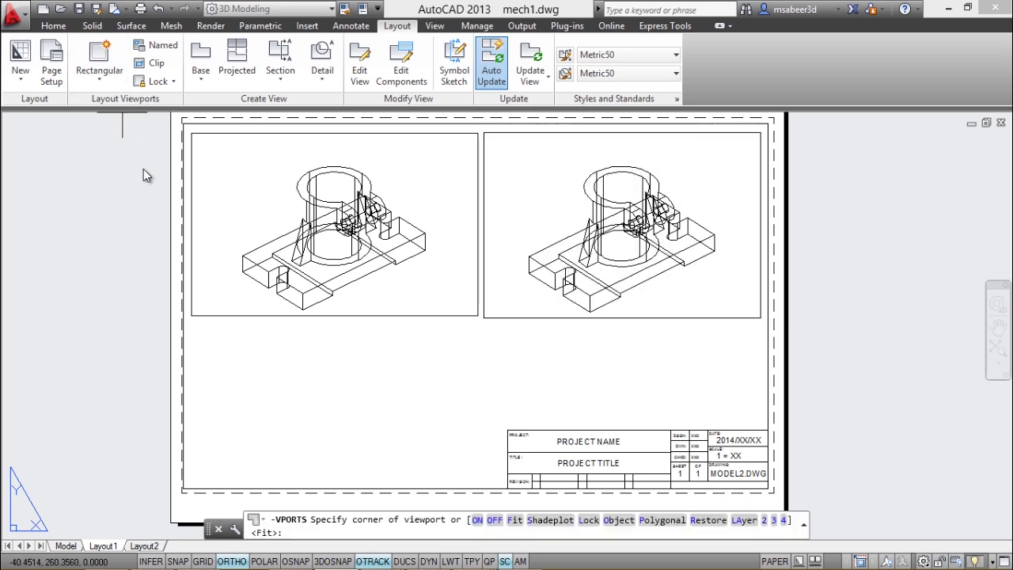
pyautogui.click(192, 321)
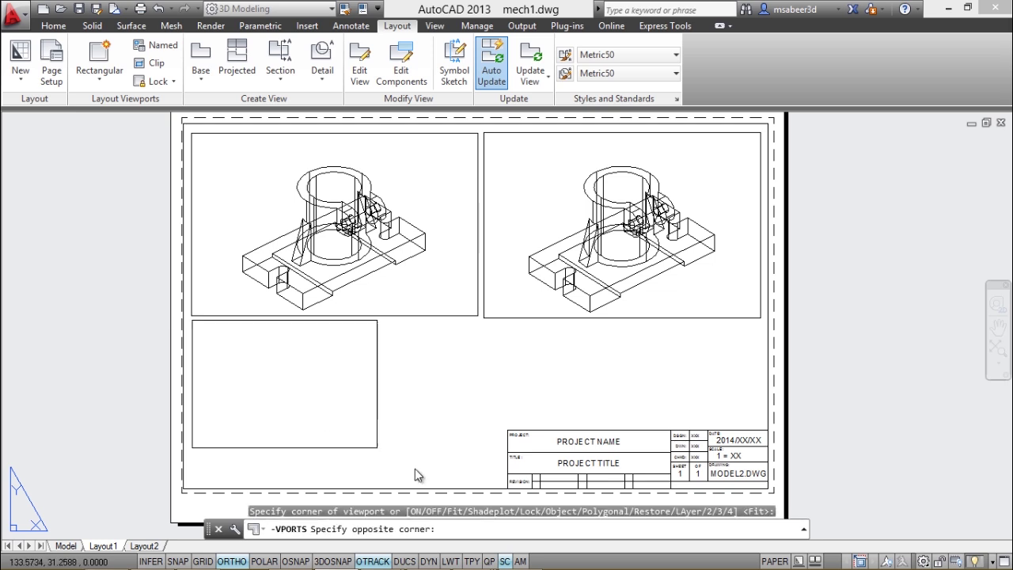
pyautogui.click(479, 484)
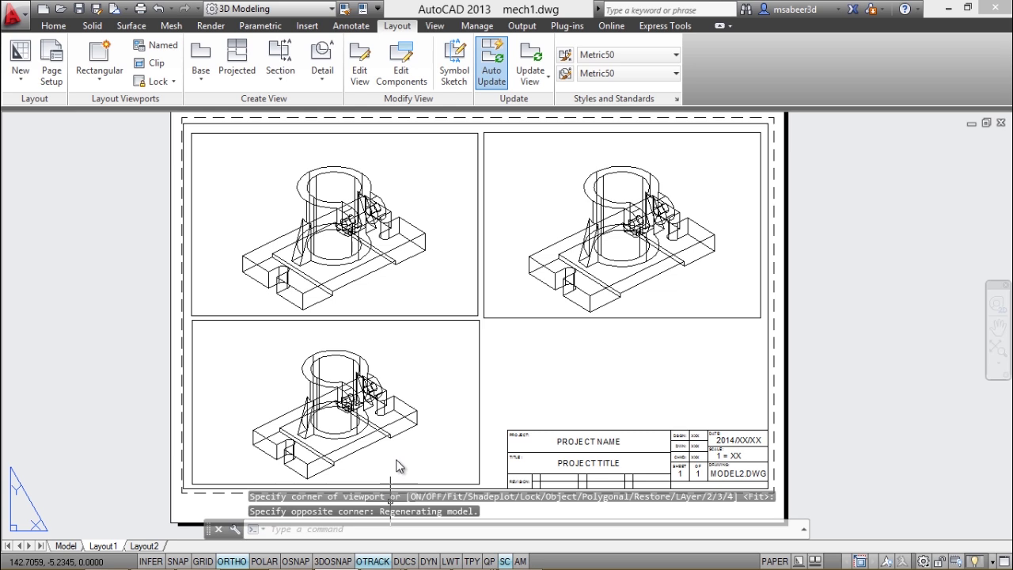
# - Activate the upper-left viewport and set it to the Front view of the model
pyautogui.doubleClick(414, 295)
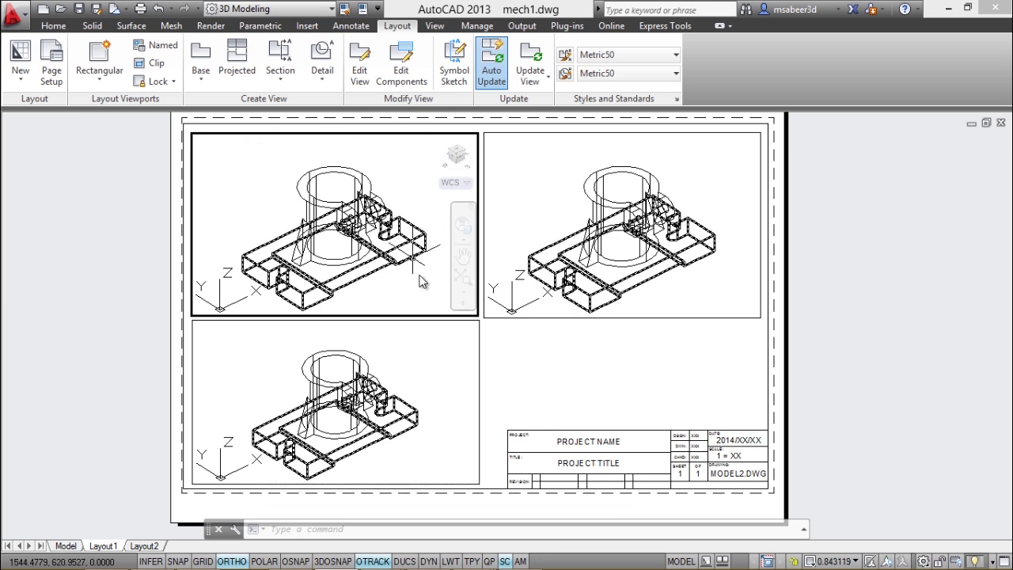
pyautogui.click(434, 25)
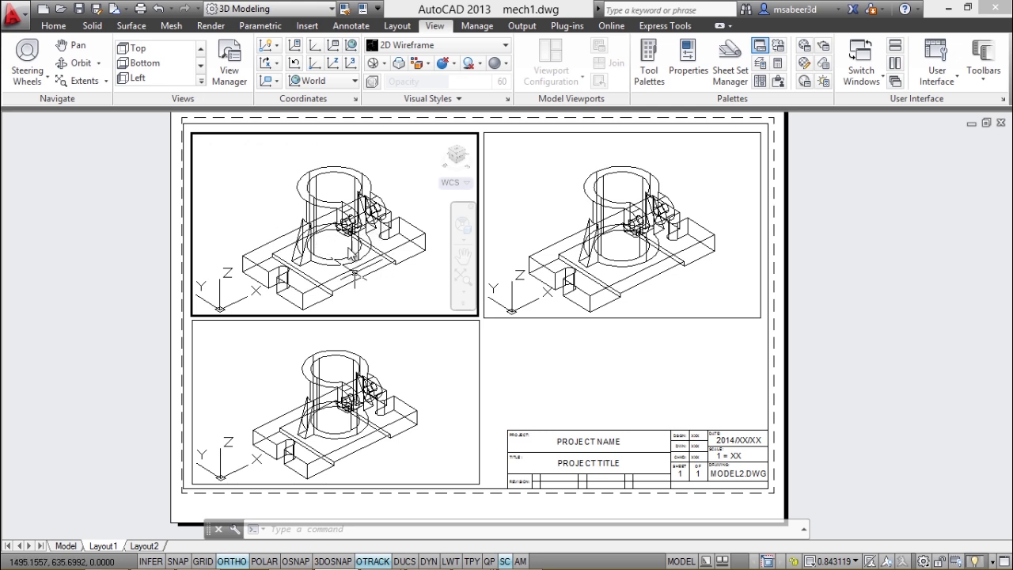
pyautogui.click(339, 261)
pyautogui.click(200, 64)
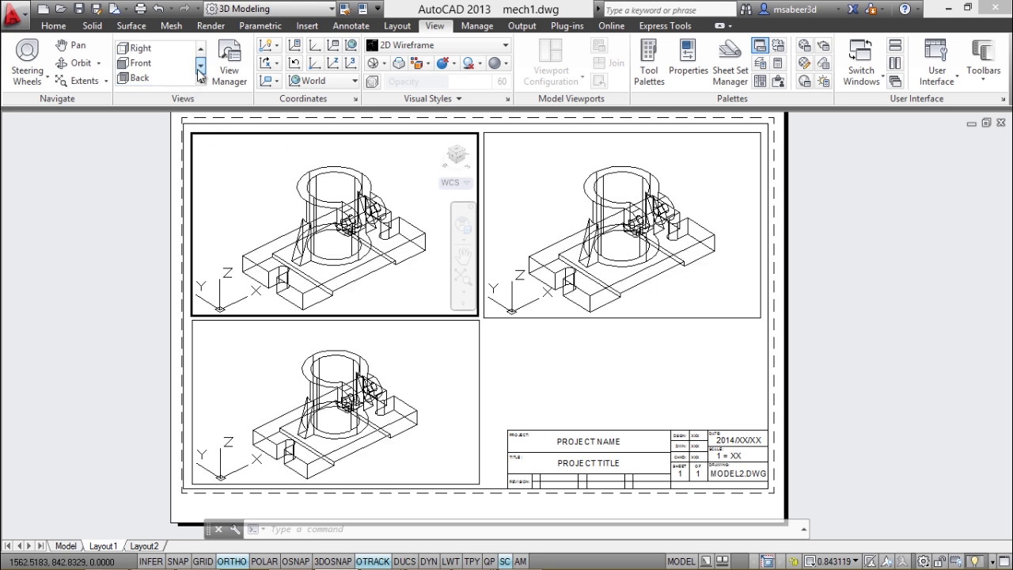
pyautogui.click(141, 64)
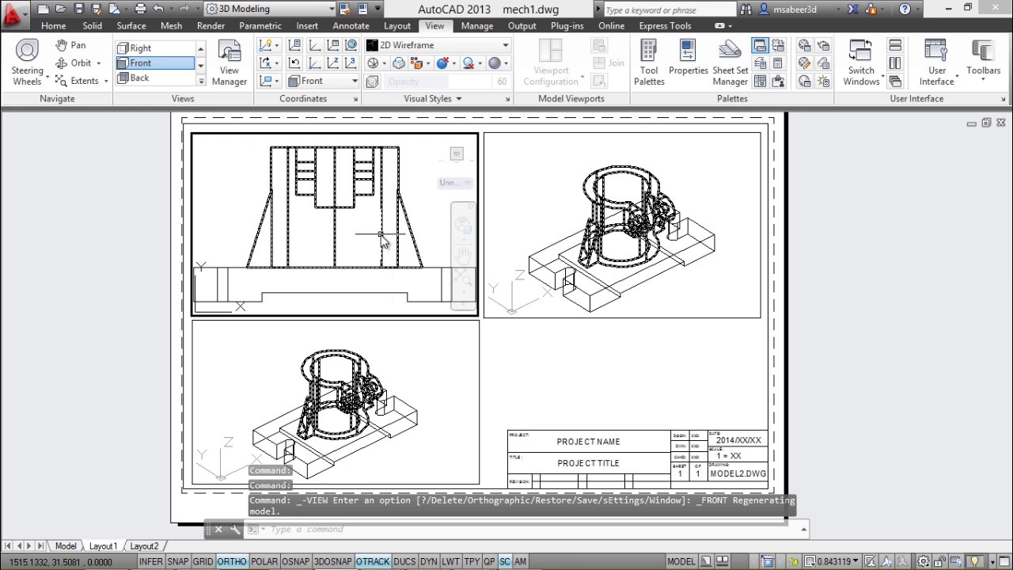
pyautogui.press('Escape')
# - Set the lower-left viewport to the Top view and the upper-right viewport to the Left view
pyautogui.click(412, 369)
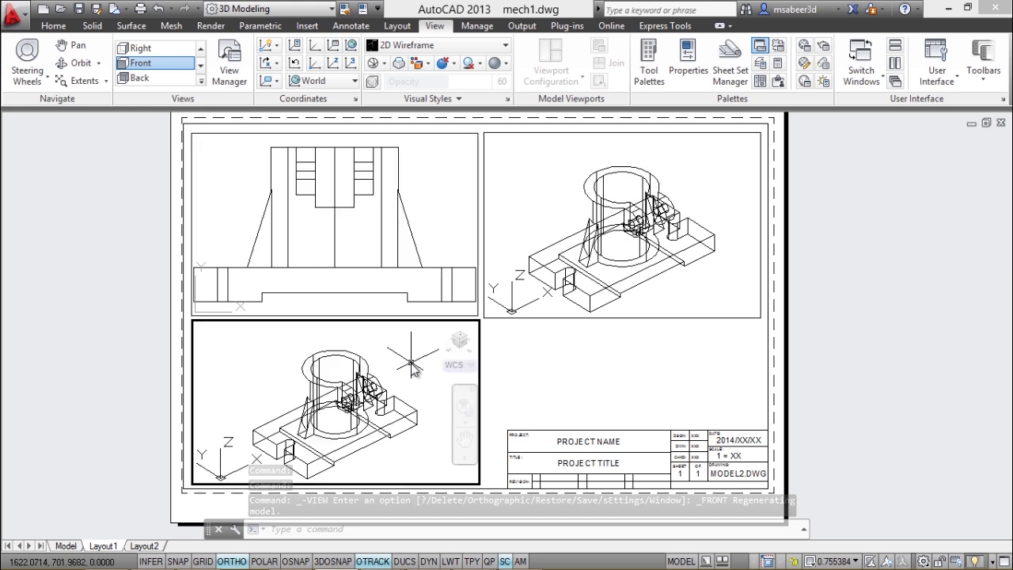
pyautogui.click(198, 49)
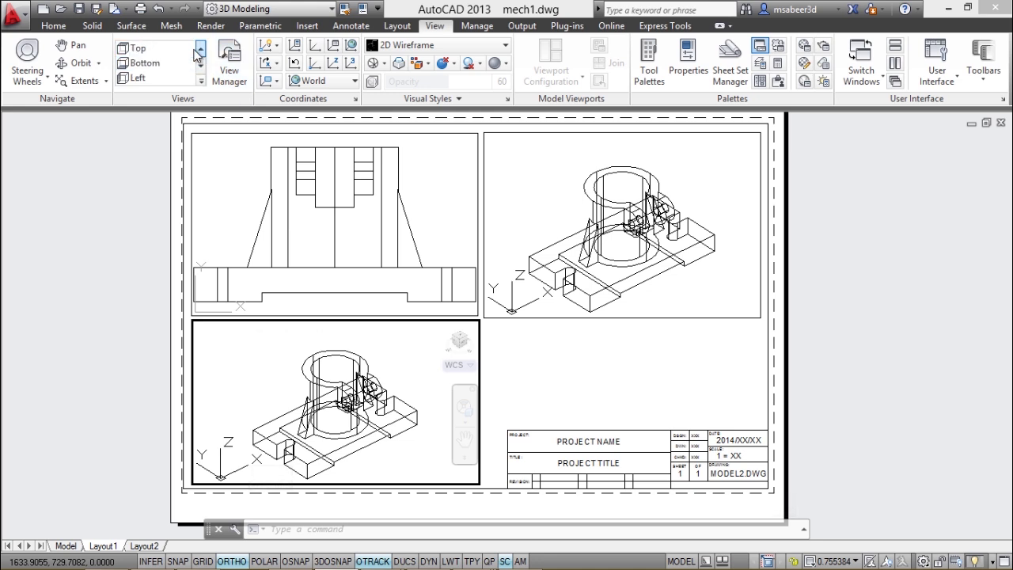
pyautogui.click(150, 48)
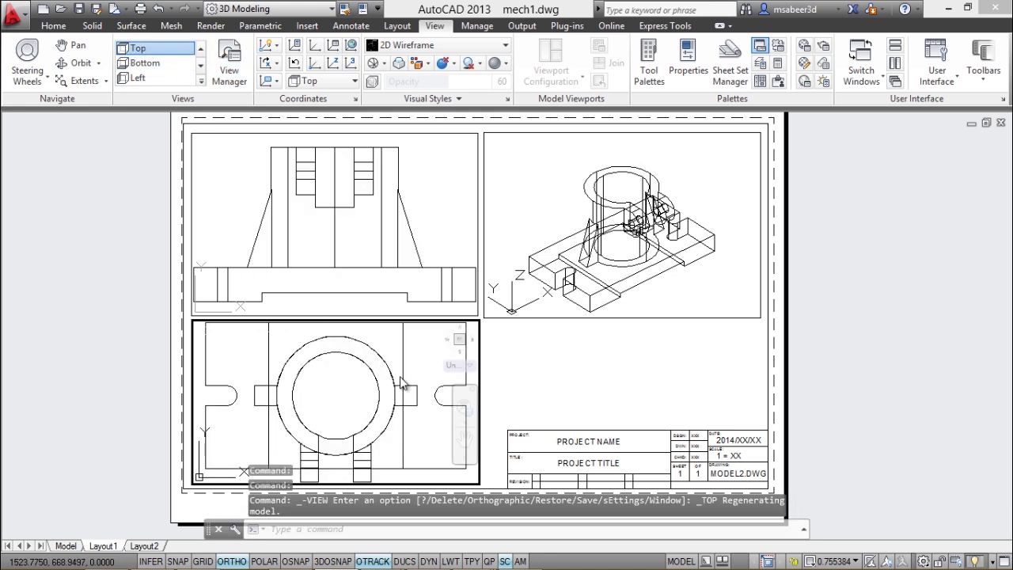
pyautogui.click(530, 229)
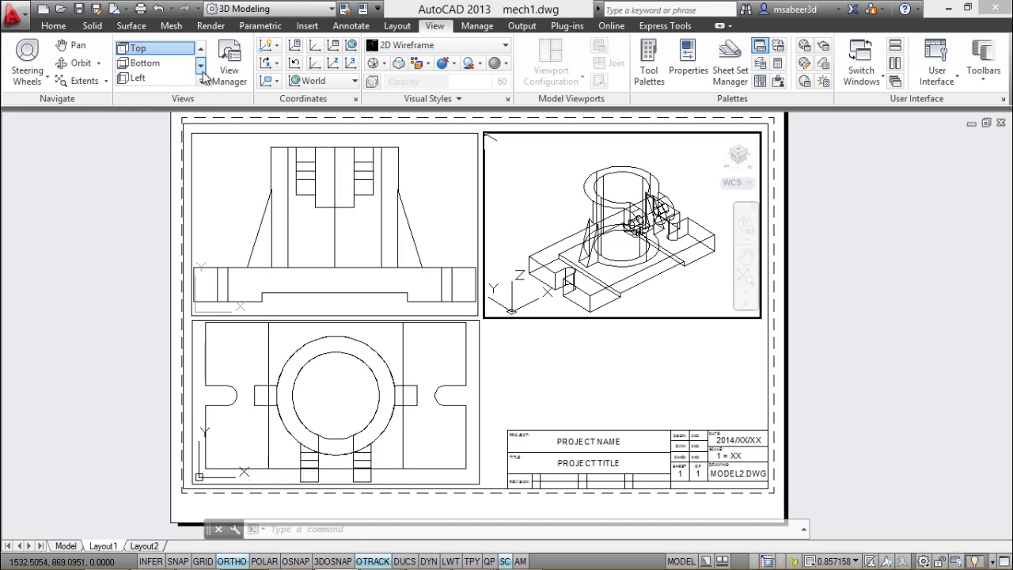
pyautogui.click(138, 79)
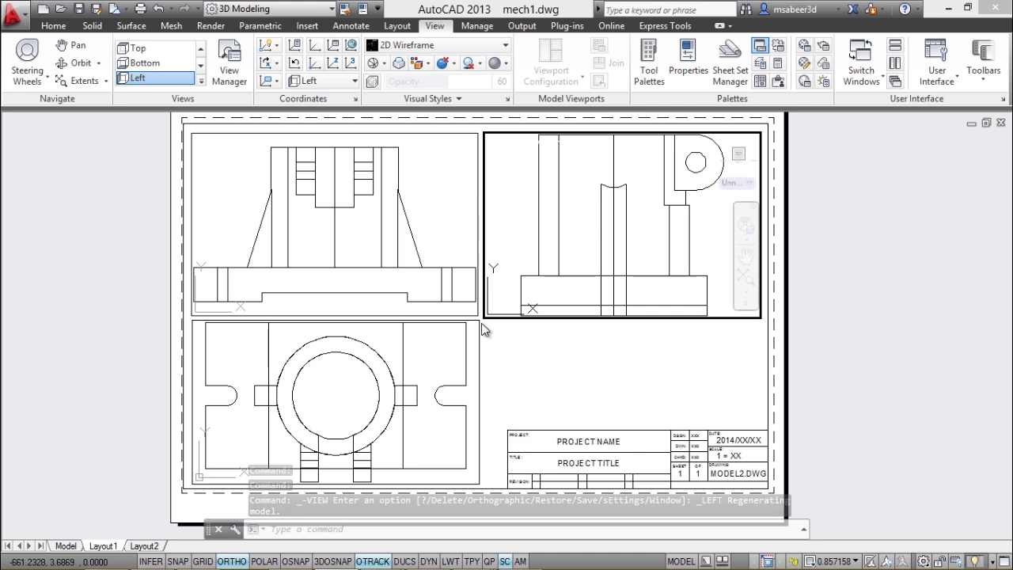
# - Set the viewport scale of the front-view and top-view viewports to 1:1
pyautogui.click(446, 230)
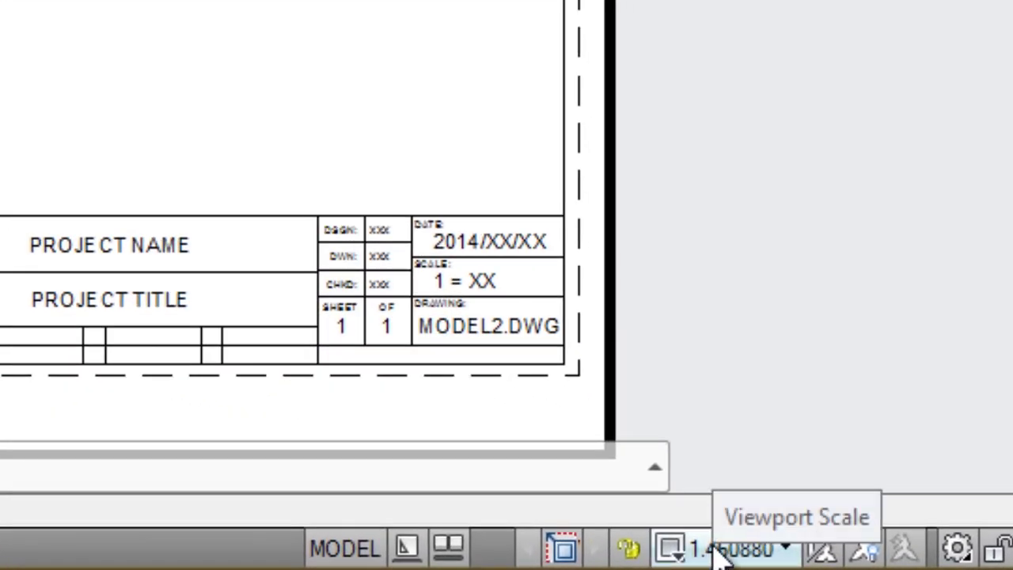
pyautogui.click(758, 557)
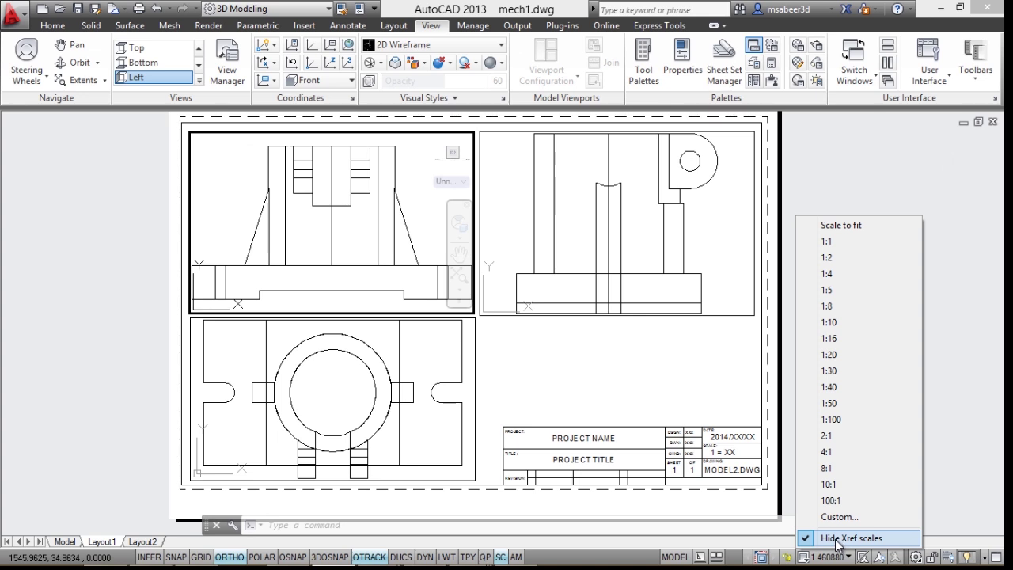
pyautogui.click(825, 242)
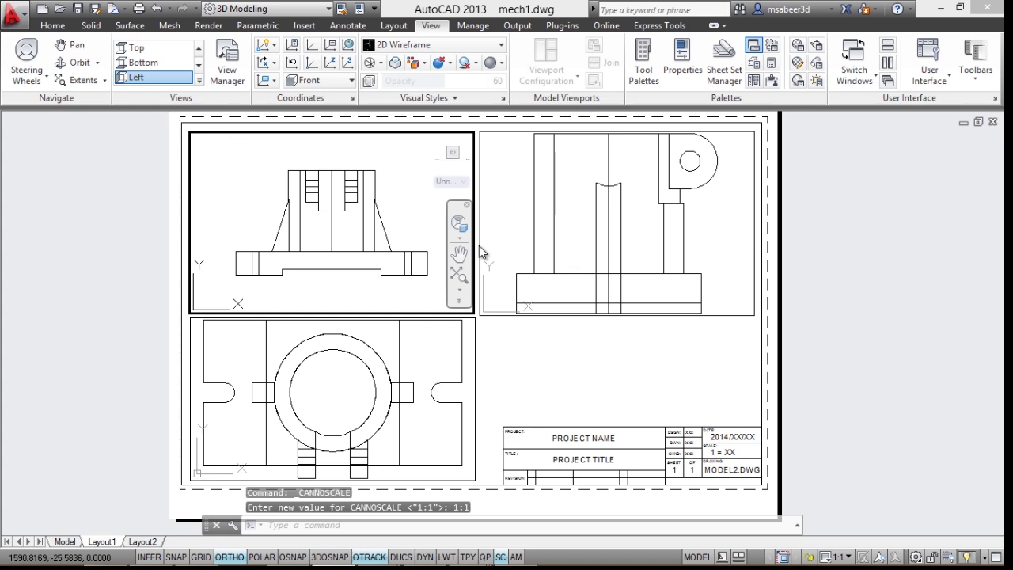
pyautogui.click(451, 395)
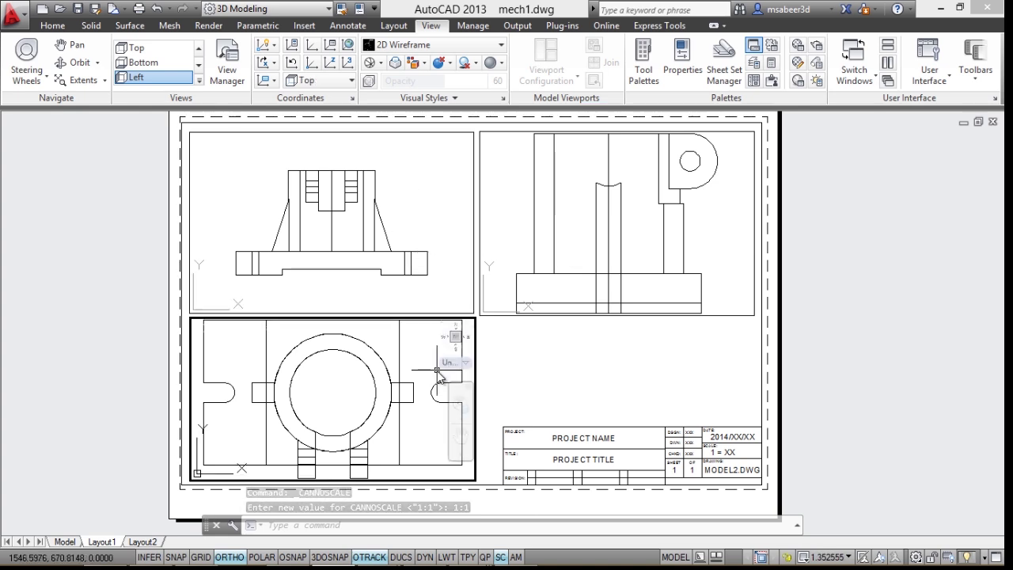
pyautogui.click(827, 557)
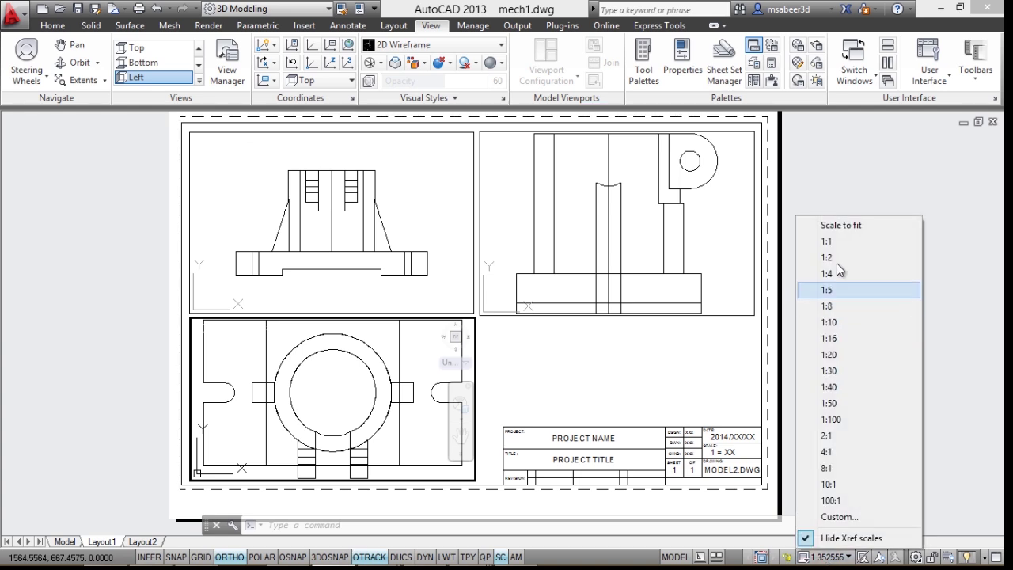
pyautogui.click(826, 241)
# - Try a 2:1 scale in the side-view viewport, shift the model down within it, and return to paper space
pyautogui.click(621, 270)
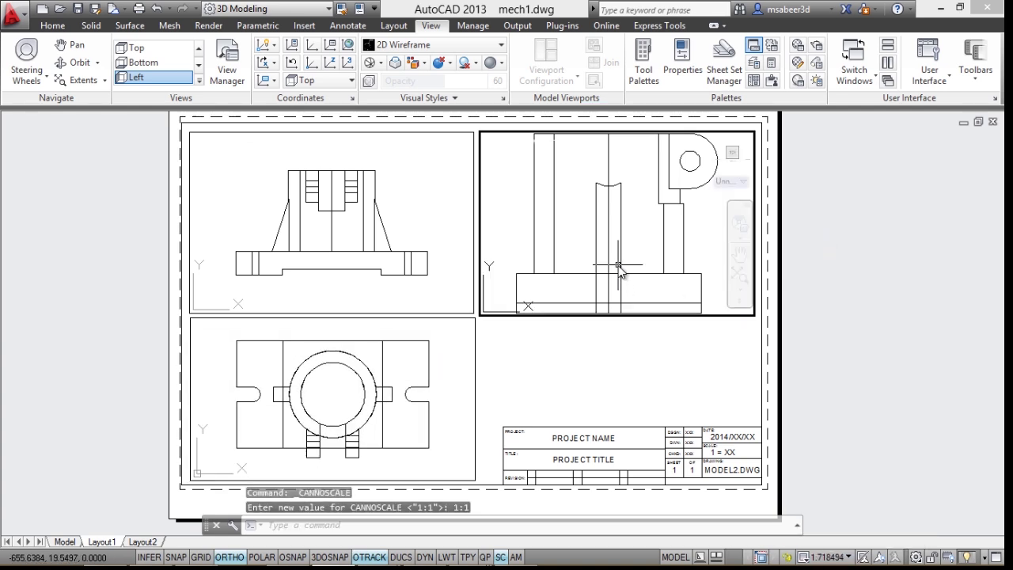
pyautogui.click(831, 558)
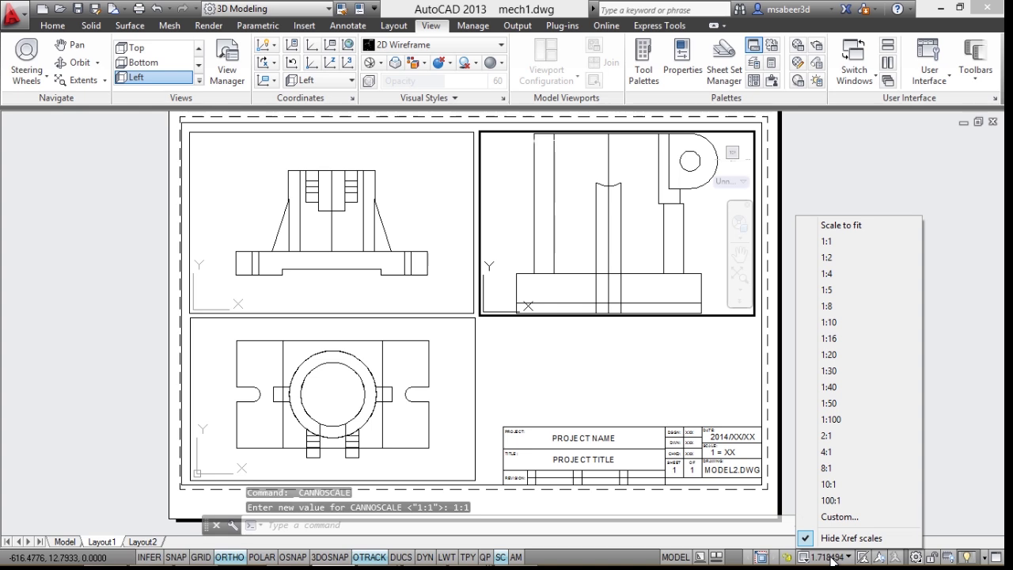
pyautogui.click(836, 436)
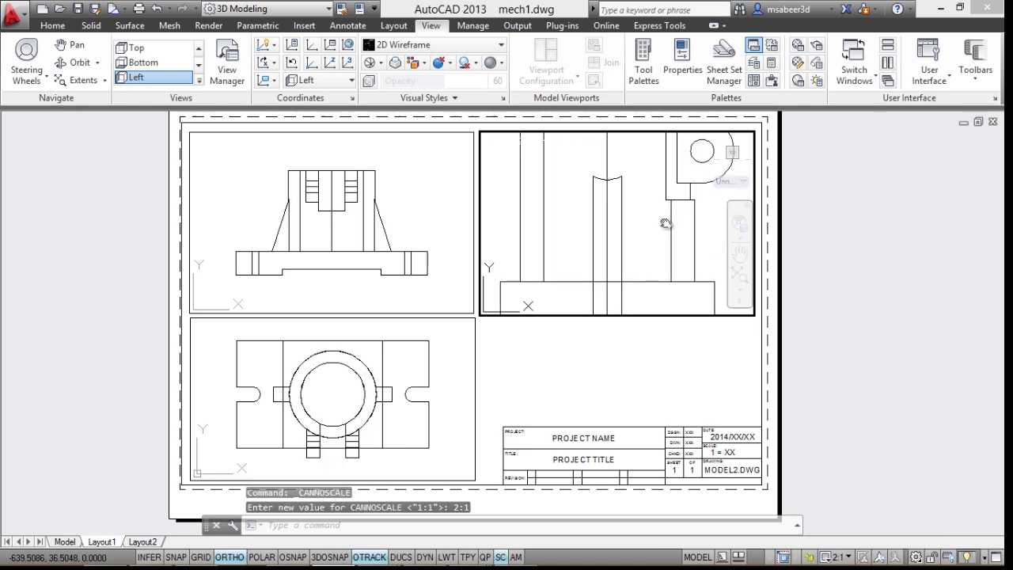
pyautogui.moveTo(663, 228)
pyautogui.mouseDown(button='middle')
pyautogui.moveTo(638, 262)
pyautogui.moveTo(636, 286)
pyautogui.moveTo(648, 270)
pyautogui.mouseUp(button='middle')
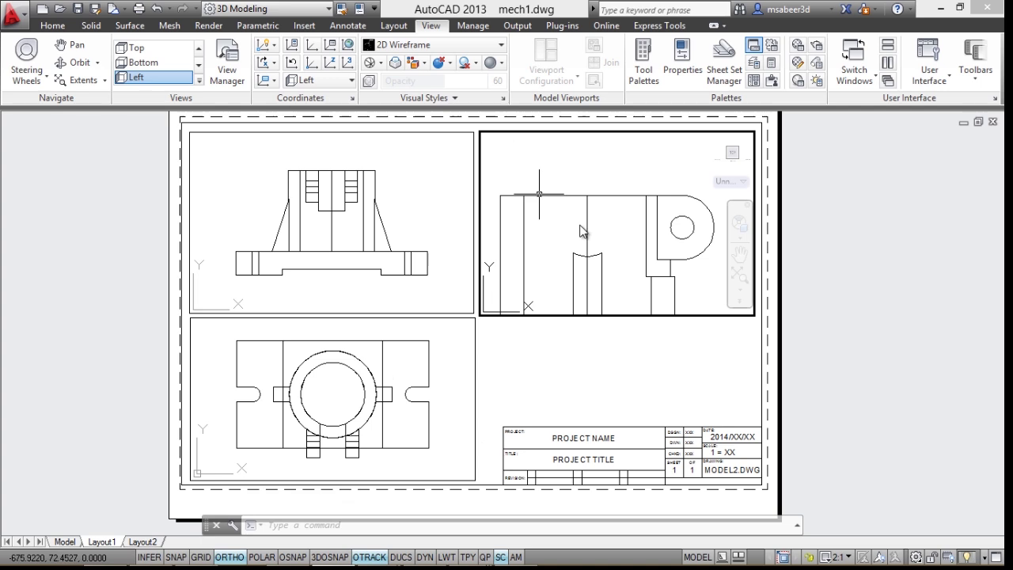
pyautogui.doubleClick(606, 380)
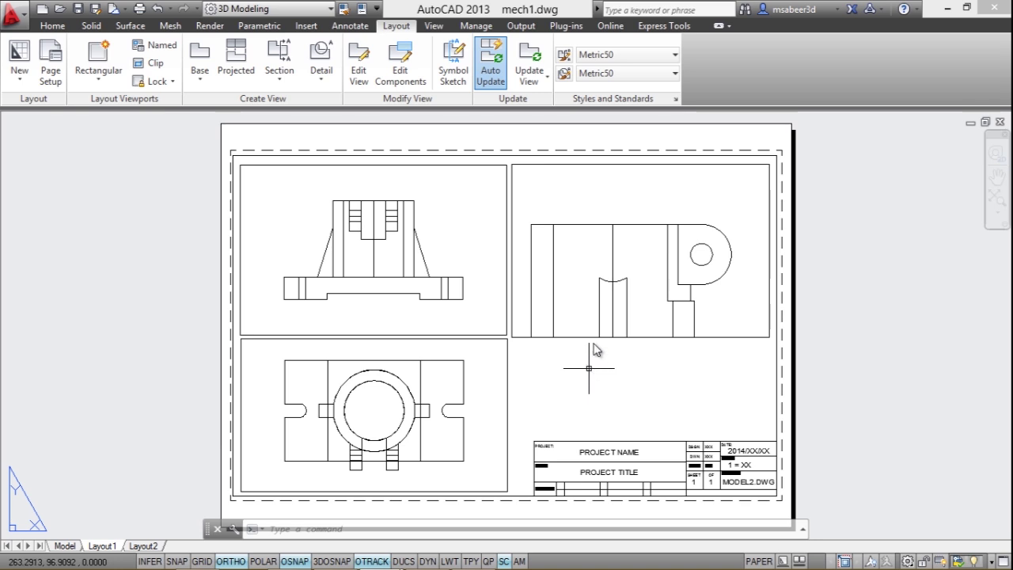
# - Set the side-view viewport's scale to 1:1 and centre the model within the viewport
pyautogui.doubleClick(586, 279)
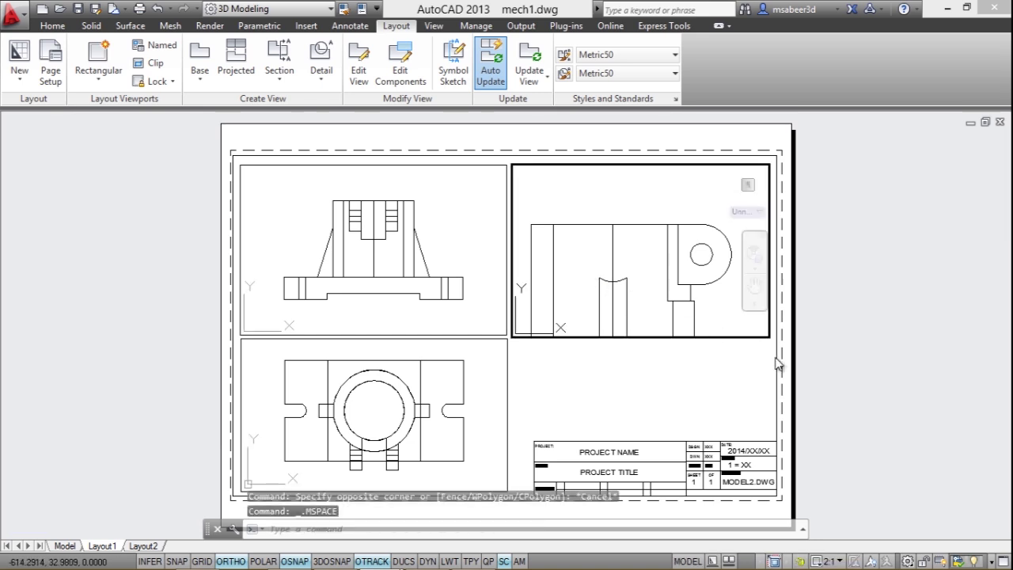
pyautogui.click(830, 562)
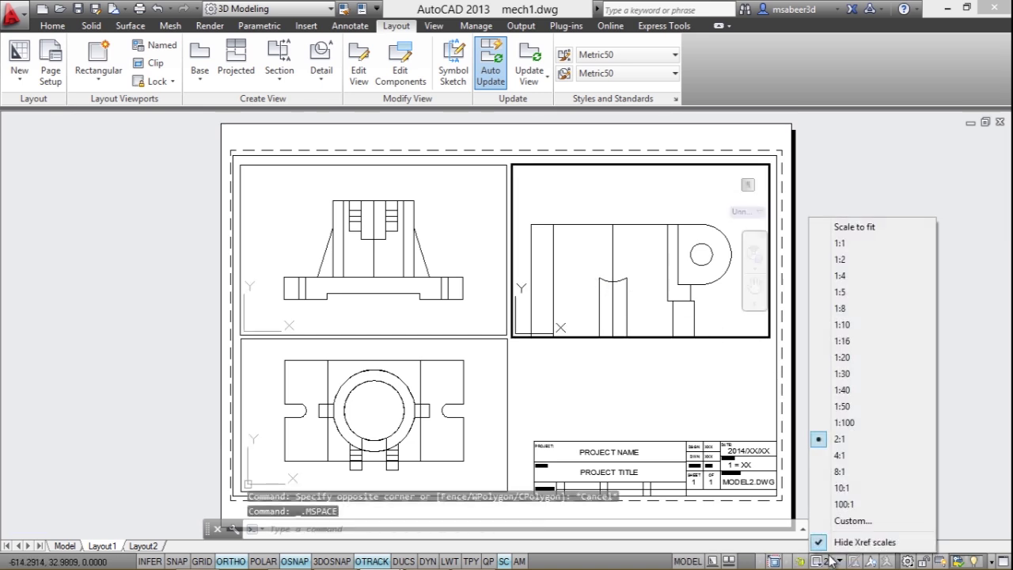
pyautogui.click(841, 249)
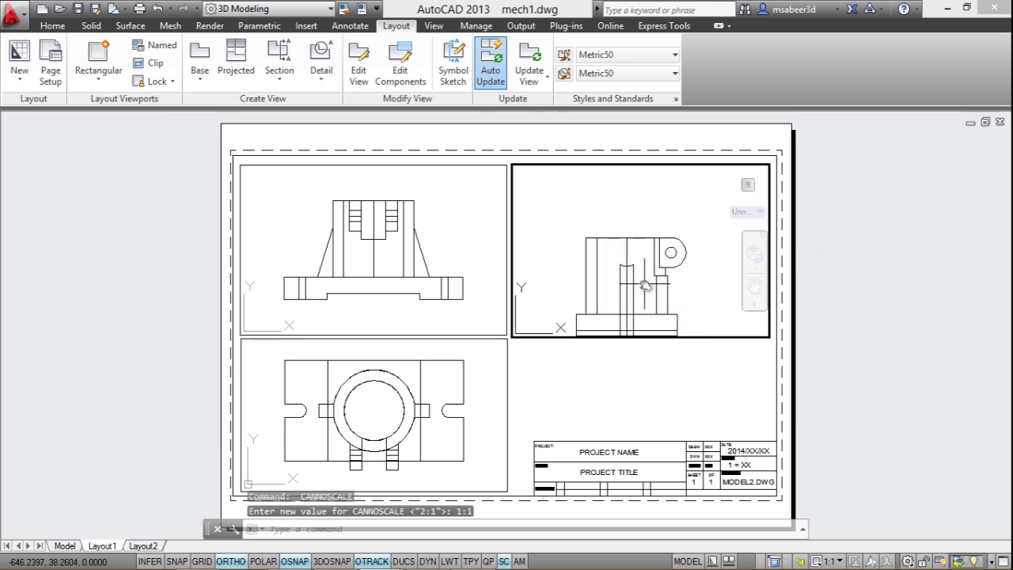
pyautogui.moveTo(646, 290)
pyautogui.mouseDown(button='middle')
pyautogui.moveTo(650, 238)
pyautogui.moveTo(663, 260)
pyautogui.mouseUp(button='middle')
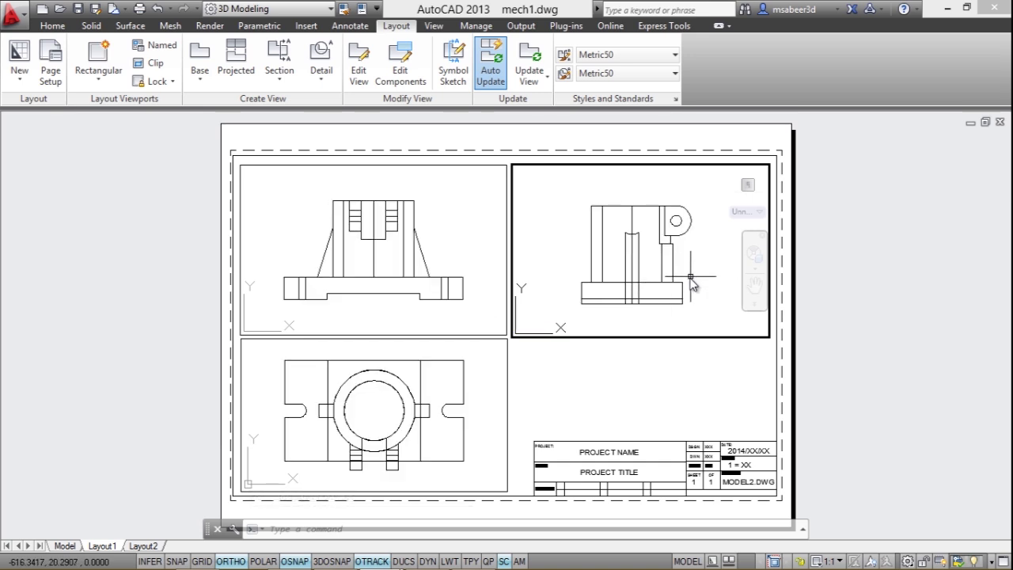
pyautogui.scroll(2, 691, 277)
pyautogui.scroll(-2, 689, 273)
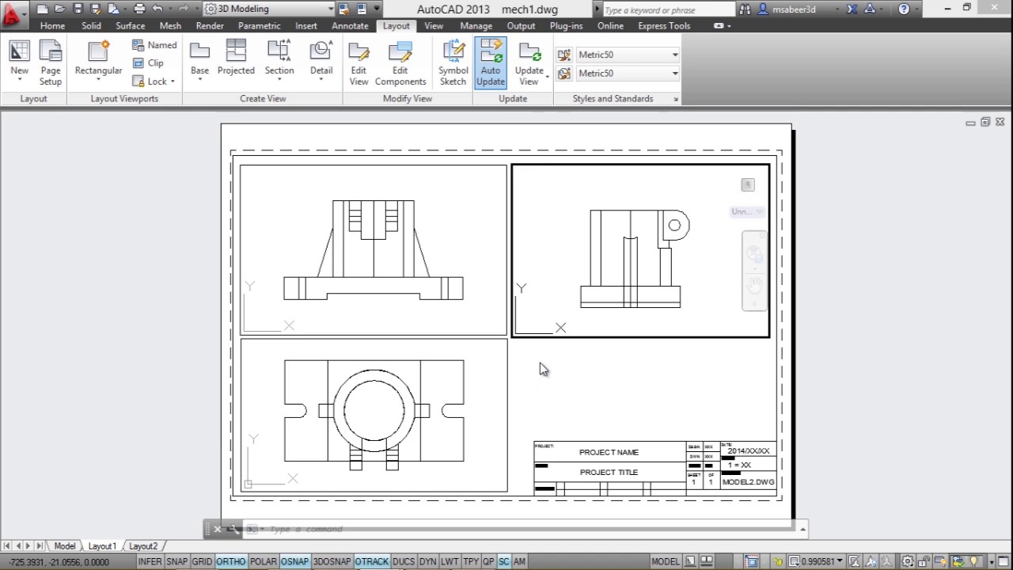
# - Lock the display of all three viewports on the sheet
pyautogui.click(155, 85)
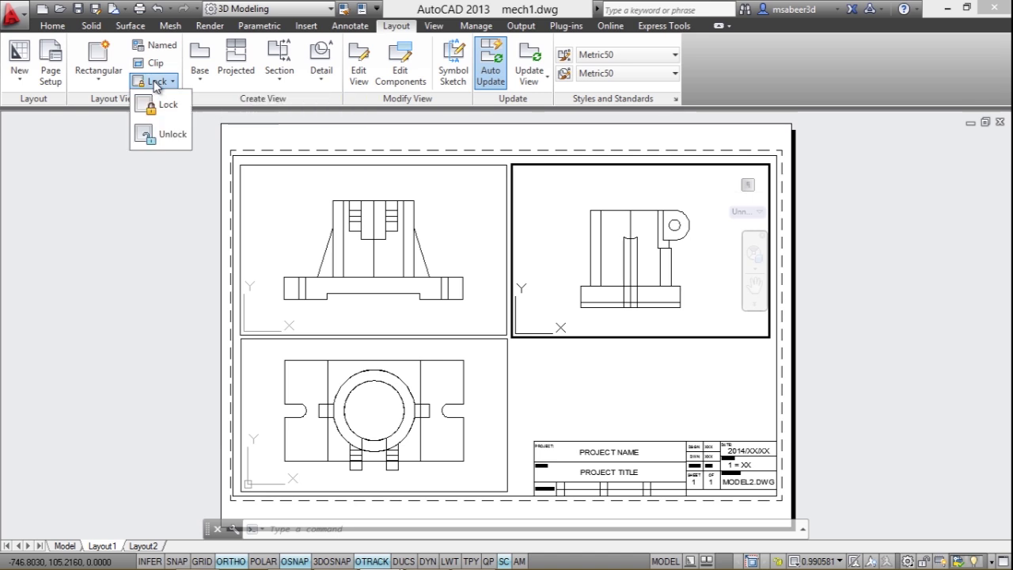
pyautogui.click(154, 107)
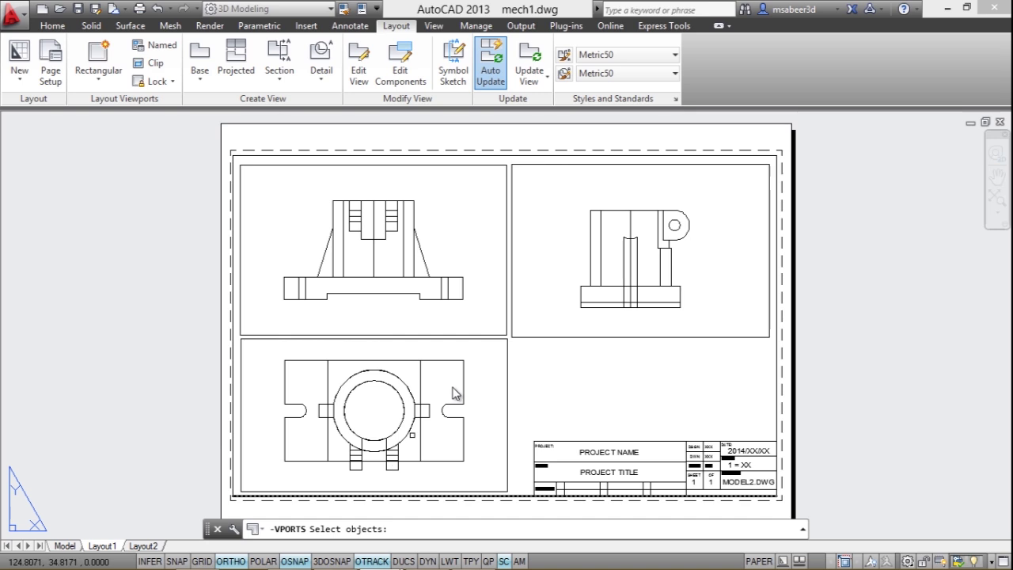
pyautogui.click(467, 340)
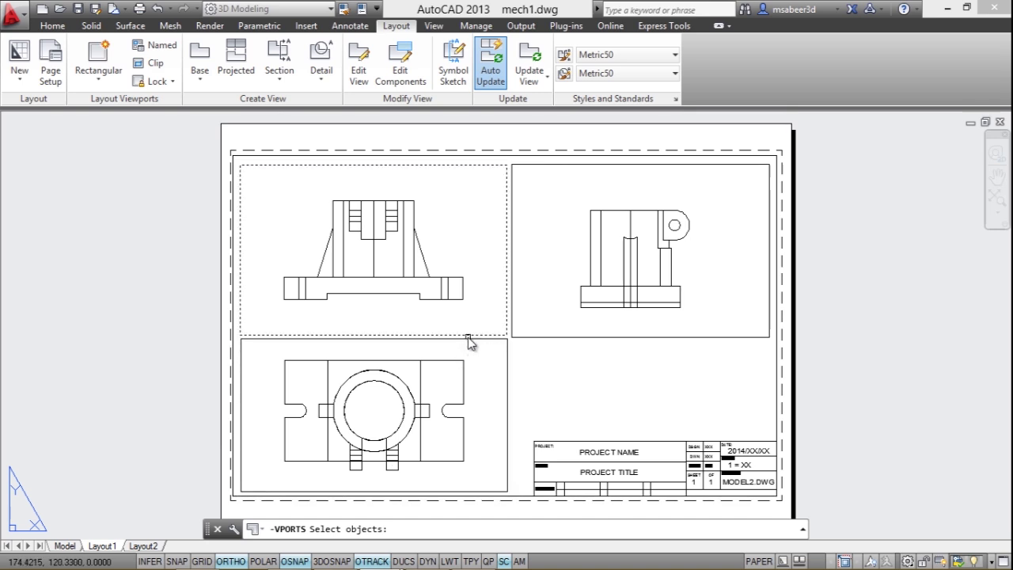
pyautogui.click(474, 341)
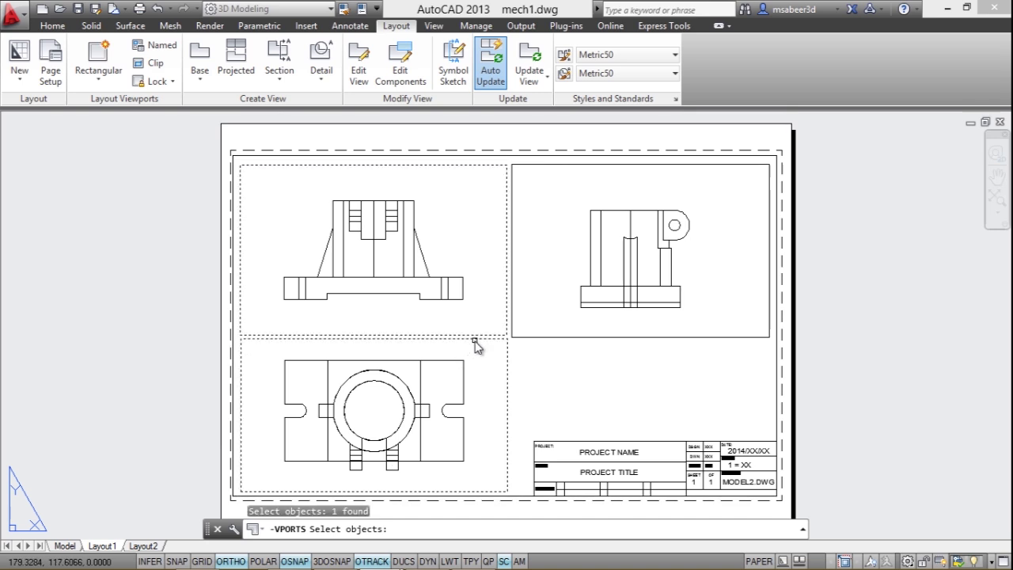
pyautogui.click(527, 343)
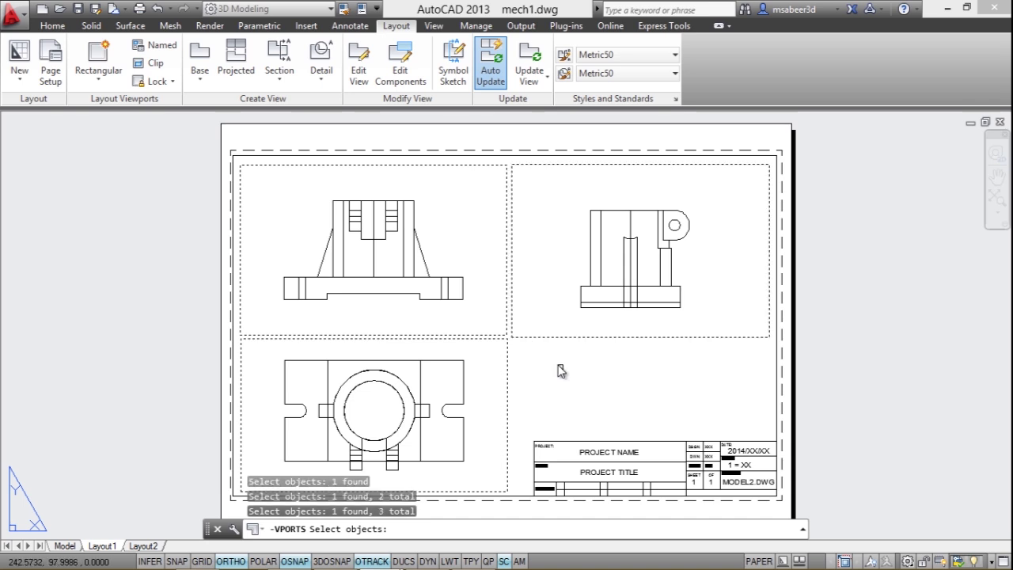
pyautogui.press('Return')
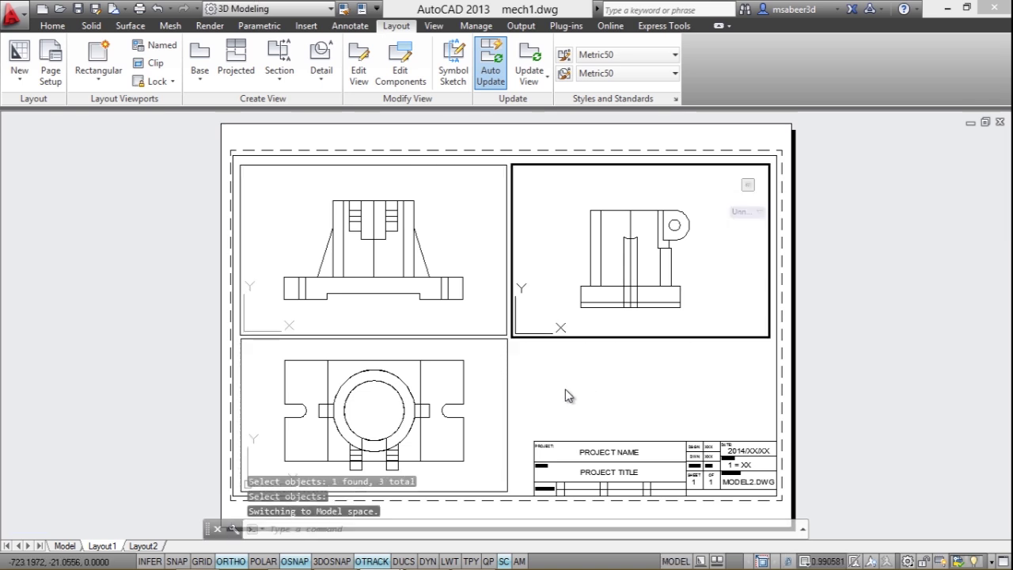
# - Test the viewport lock by activating the side-view viewport and zooming in and out inside it
pyautogui.doubleClick(565, 388)
pyautogui.click(539, 310)
pyautogui.click(538, 304)
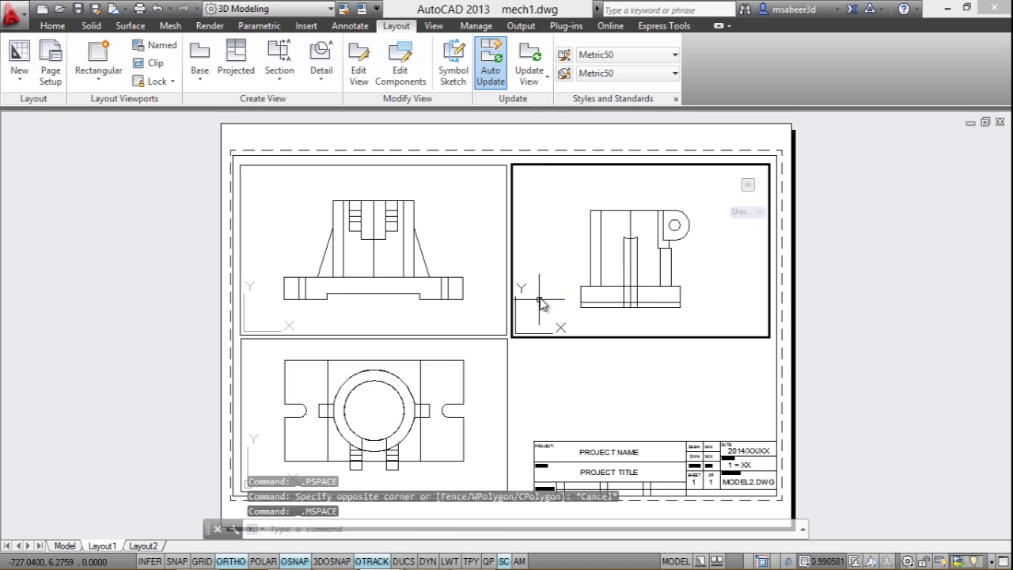
pyautogui.scroll(3, 539, 294)
pyautogui.scroll(-5, 536, 316)
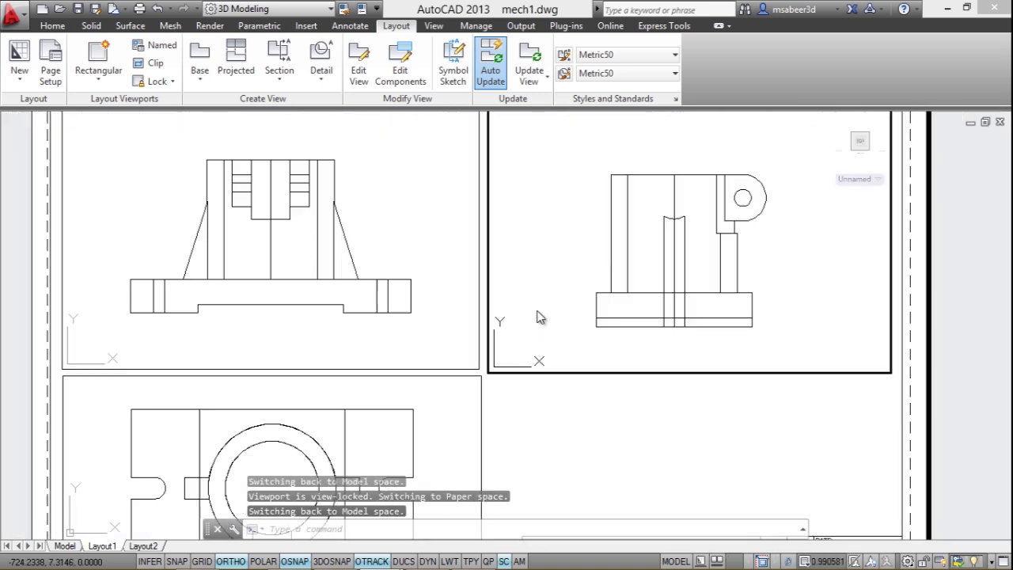
pyautogui.scroll(4, 522, 348)
pyautogui.scroll(-5, 514, 289)
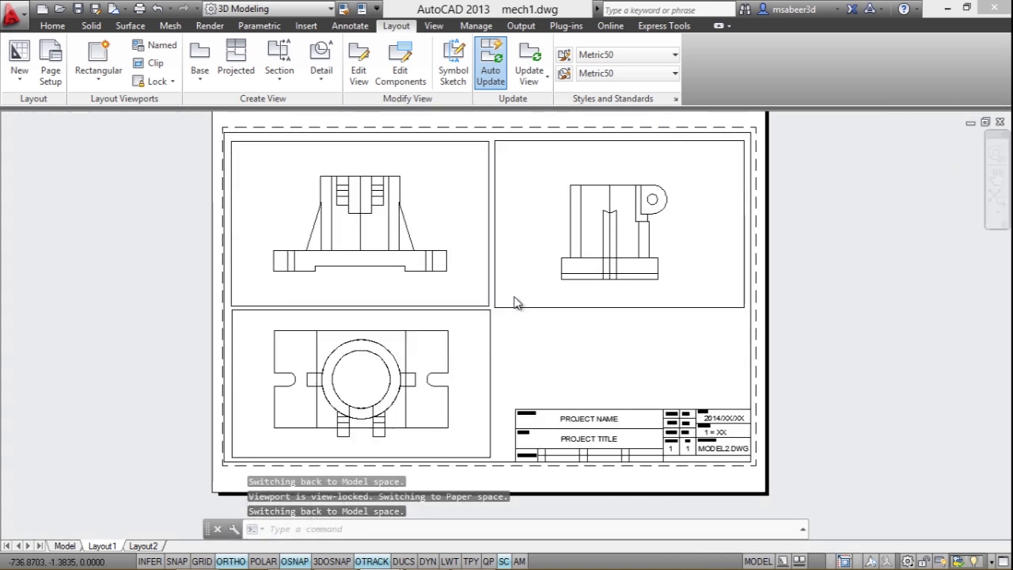
pyautogui.scroll(3, 517, 290)
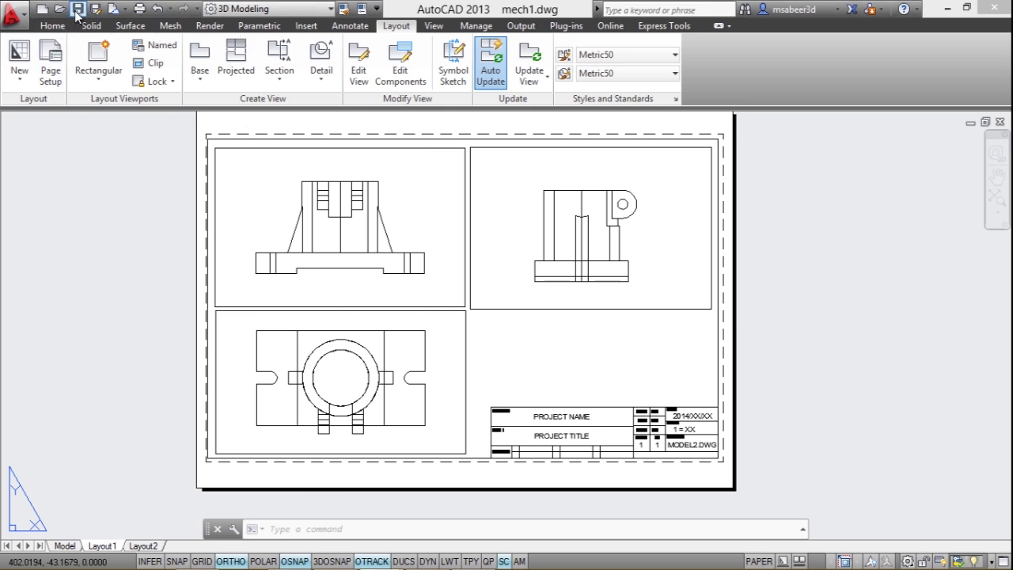
# - Make layer 0 current and turn off the VIEWPORTS layer to hide the viewport frames on the sheet
pyautogui.click(59, 28)
pyautogui.click(836, 99)
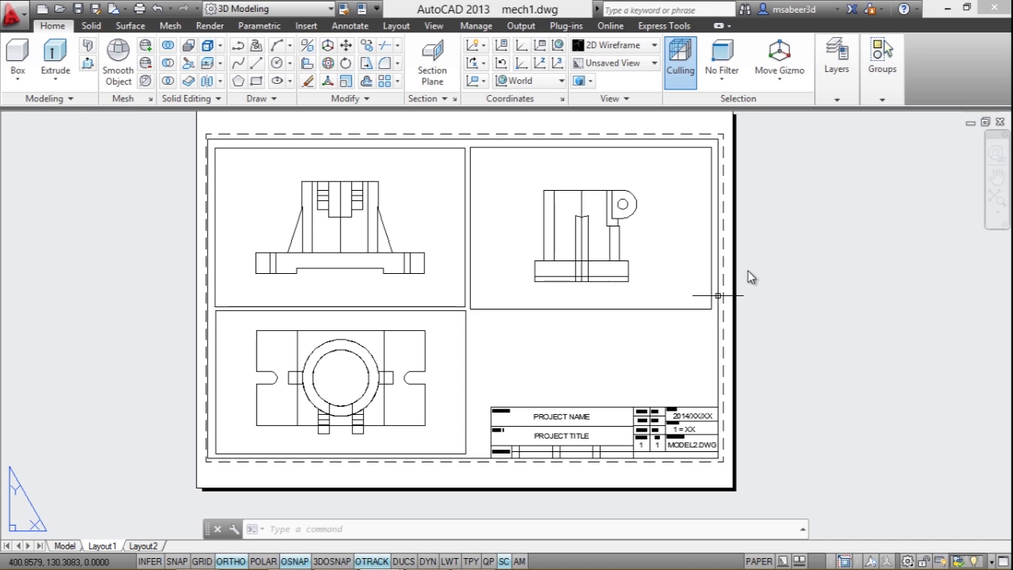
pyautogui.click(839, 99)
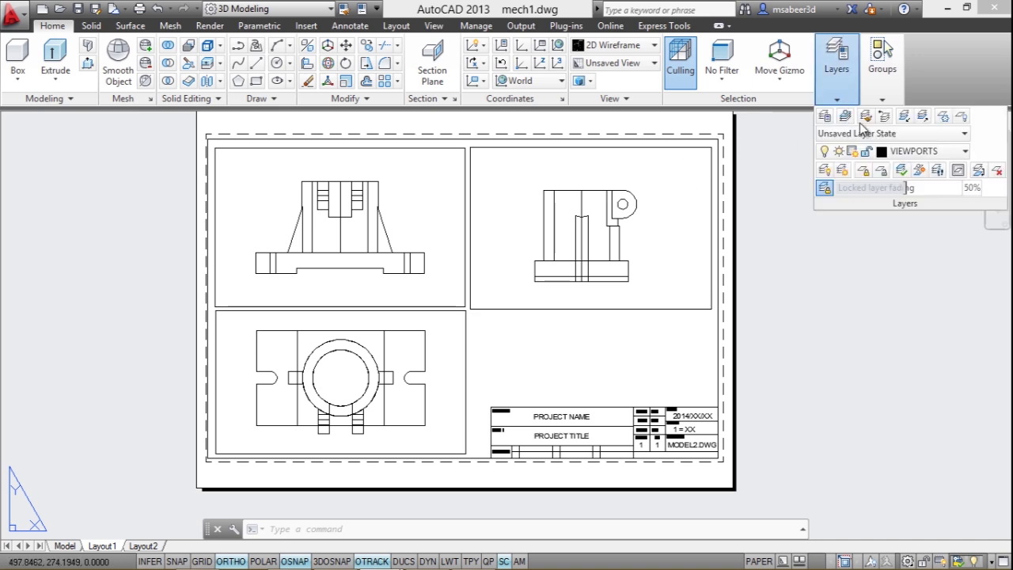
pyautogui.click(909, 151)
pyautogui.click(901, 168)
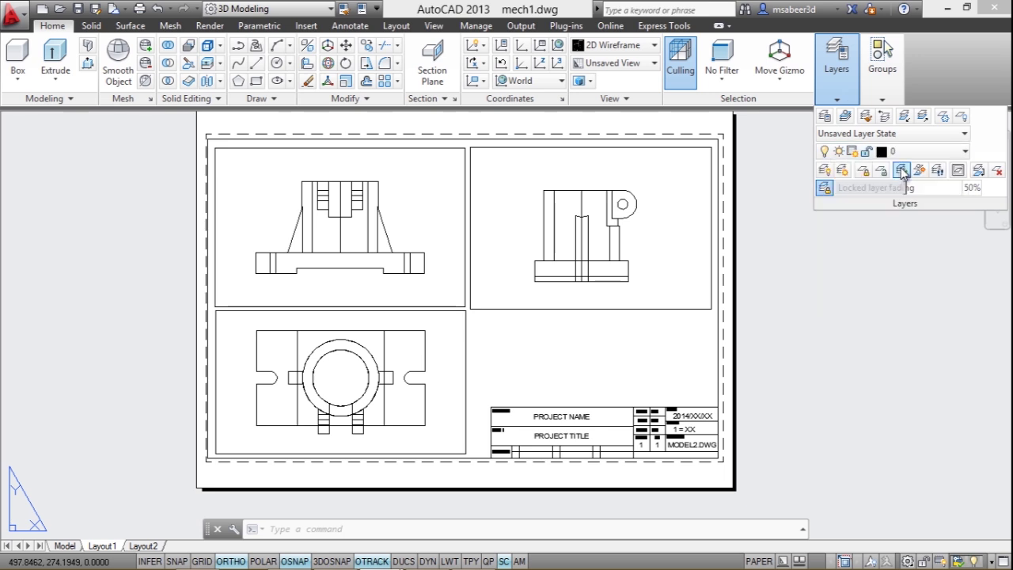
pyautogui.click(908, 151)
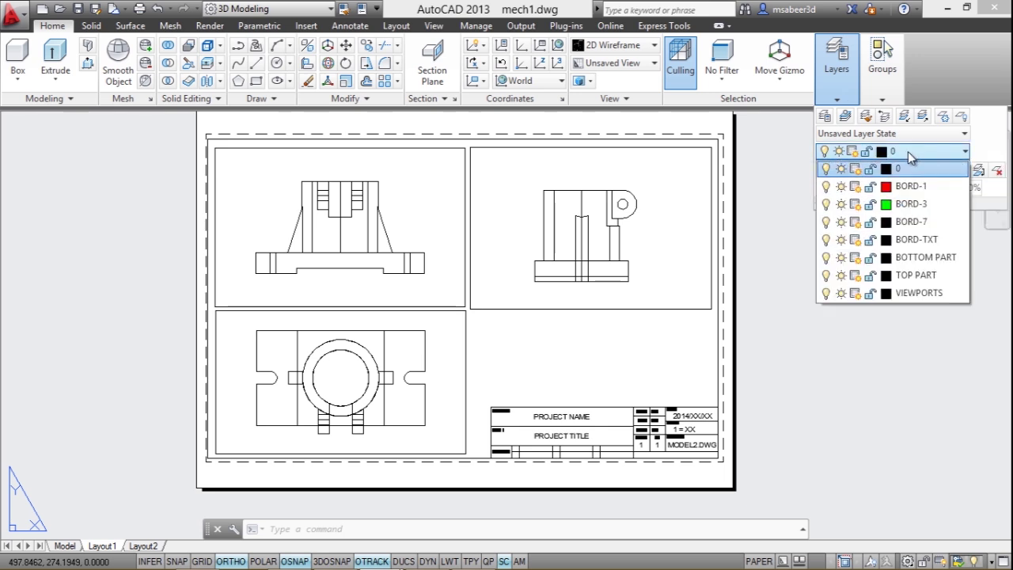
pyautogui.click(826, 293)
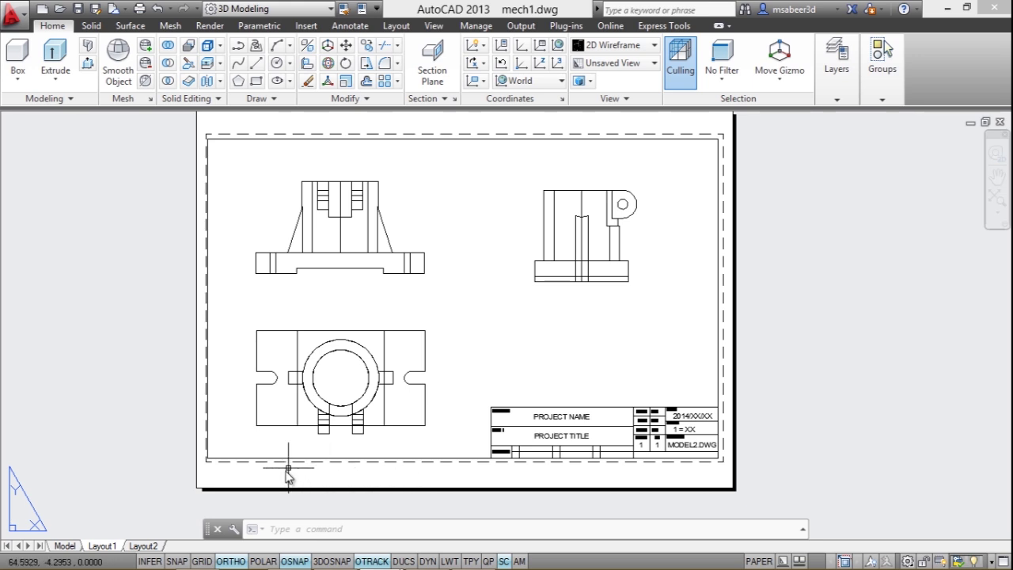
# - Rename the Layout1 layout to FABRICATION DWG
pyautogui.doubleClick(104, 545)
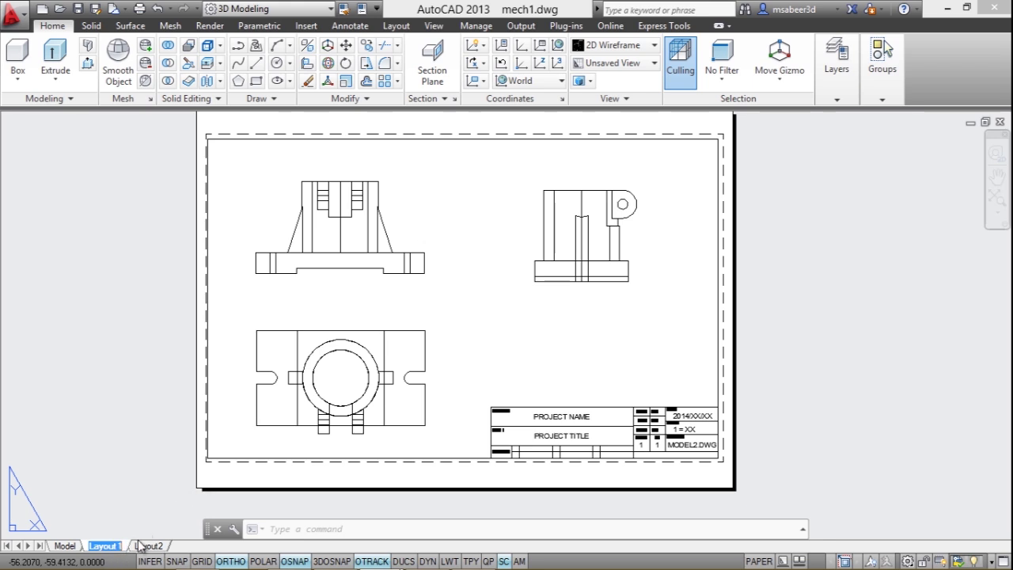
pyautogui.write('f')
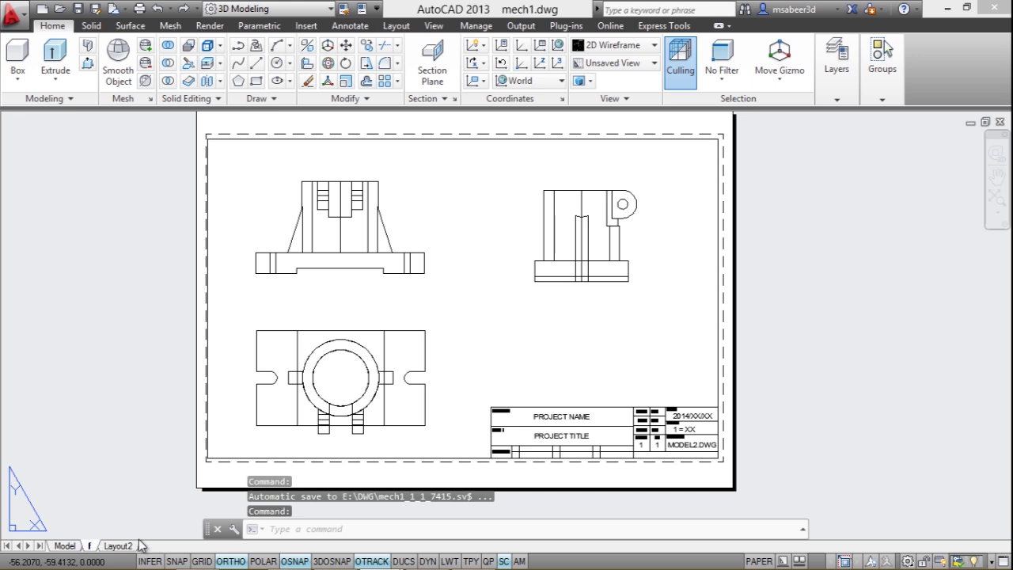
pyautogui.write('ABR')
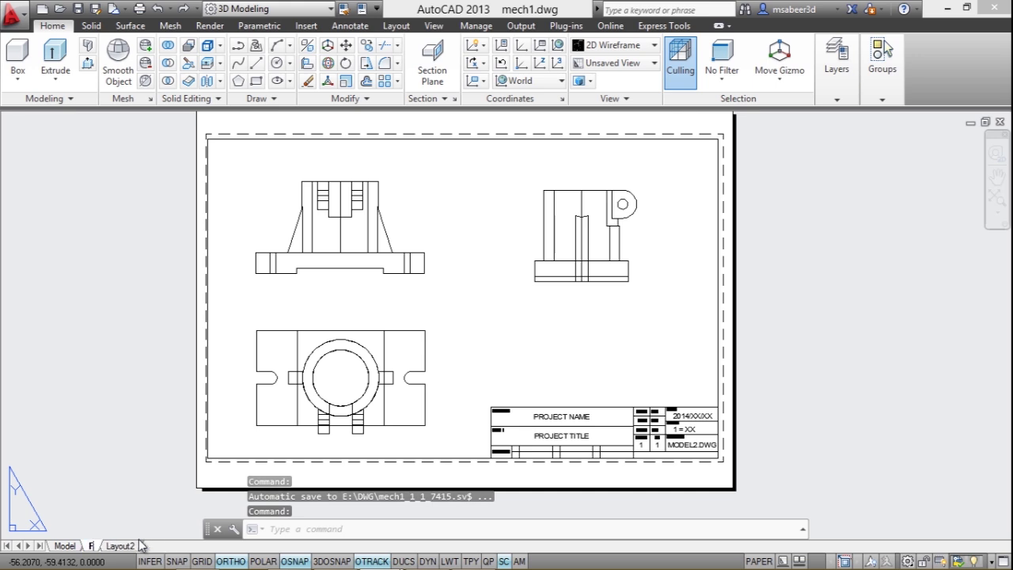
pyautogui.write('ICATIO')
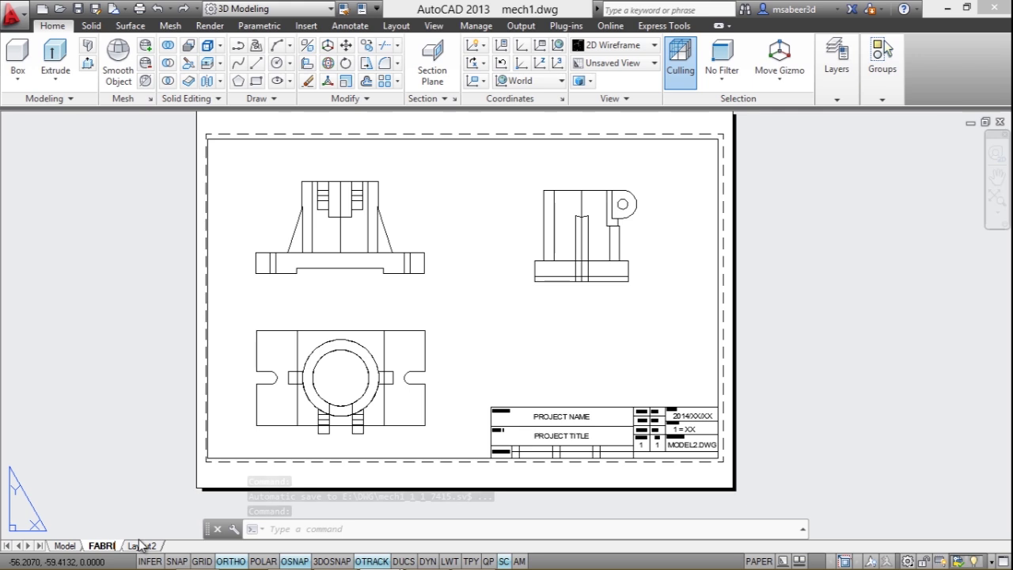
pyautogui.write('N DW')
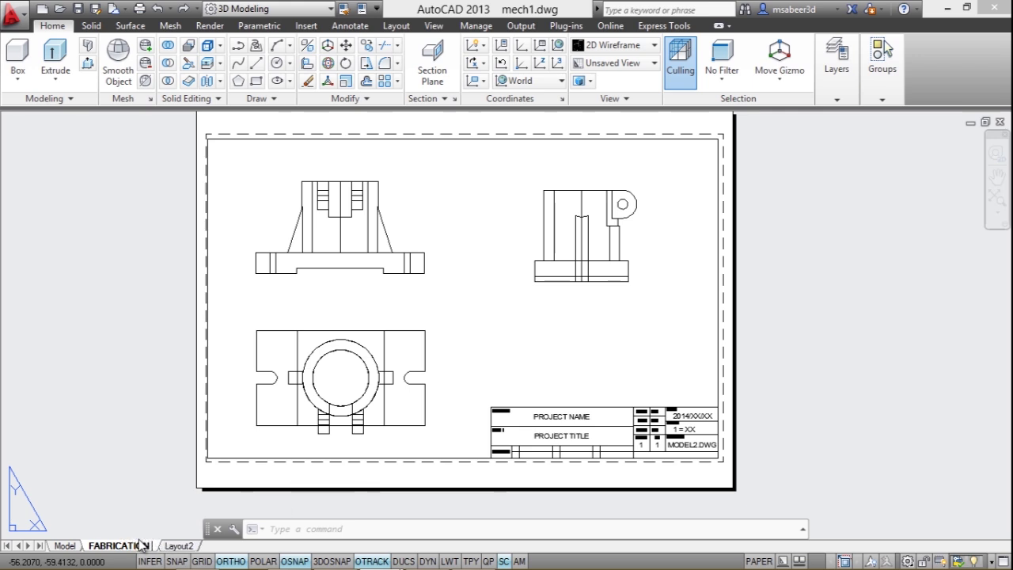
pyautogui.write('G')
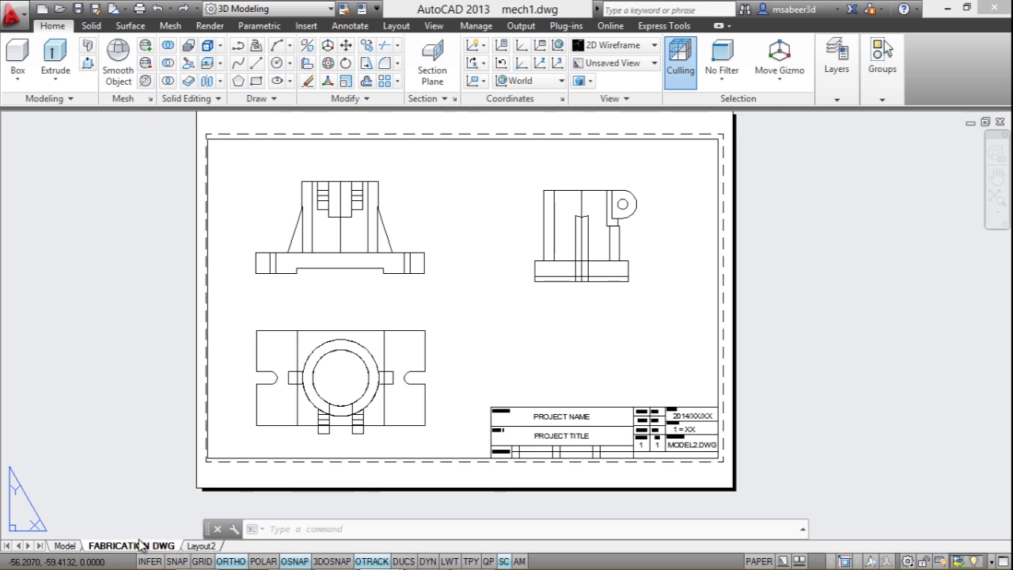
pyautogui.click(523, 440)
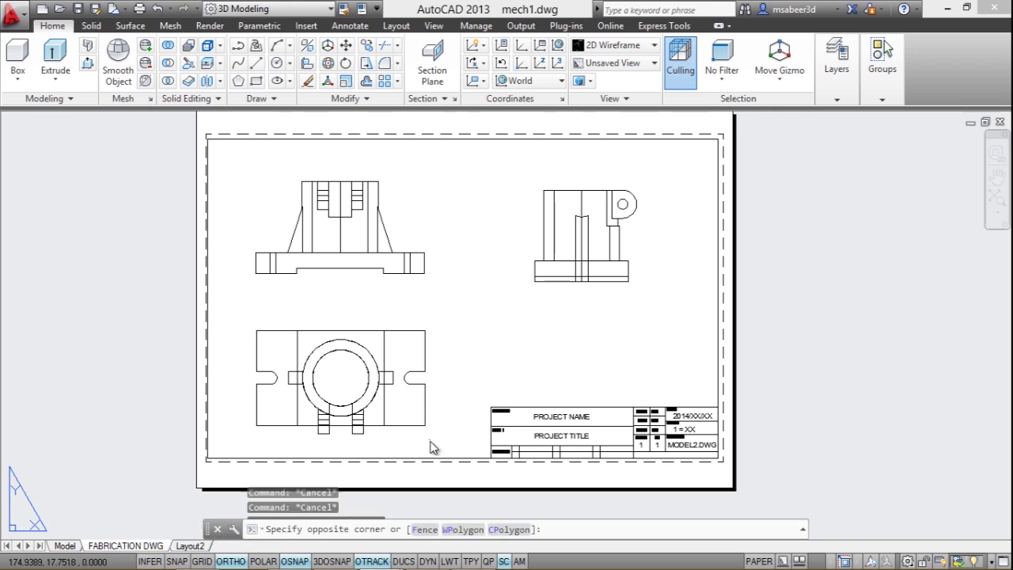
pyautogui.click(412, 457)
# - Replace the PROJECT NAME text in the title block with MECHANICAL PROJECT
pyautogui.scroll(4, 562, 437)
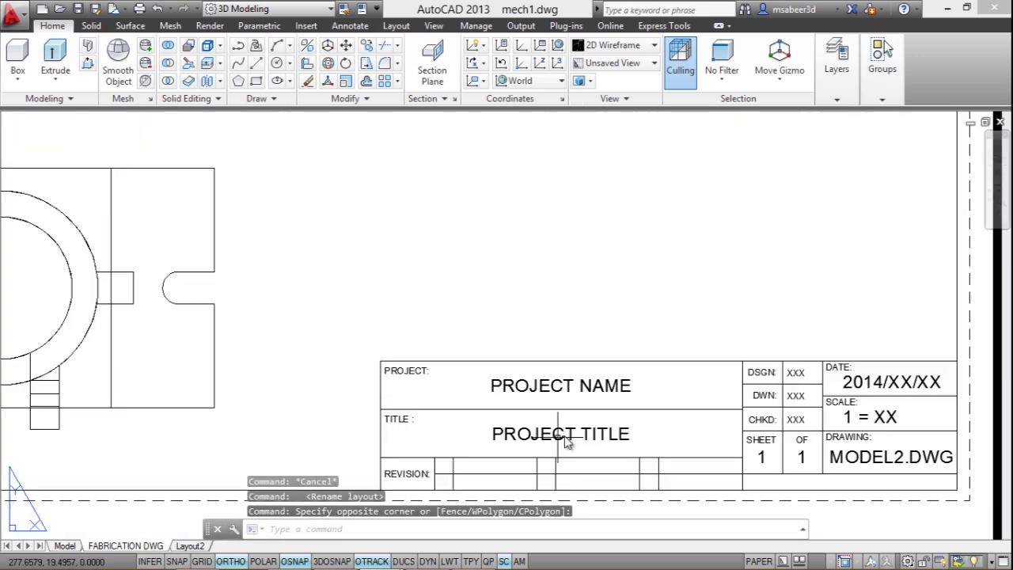
pyautogui.scroll(-2, 551, 315)
pyautogui.scroll(6, 552, 377)
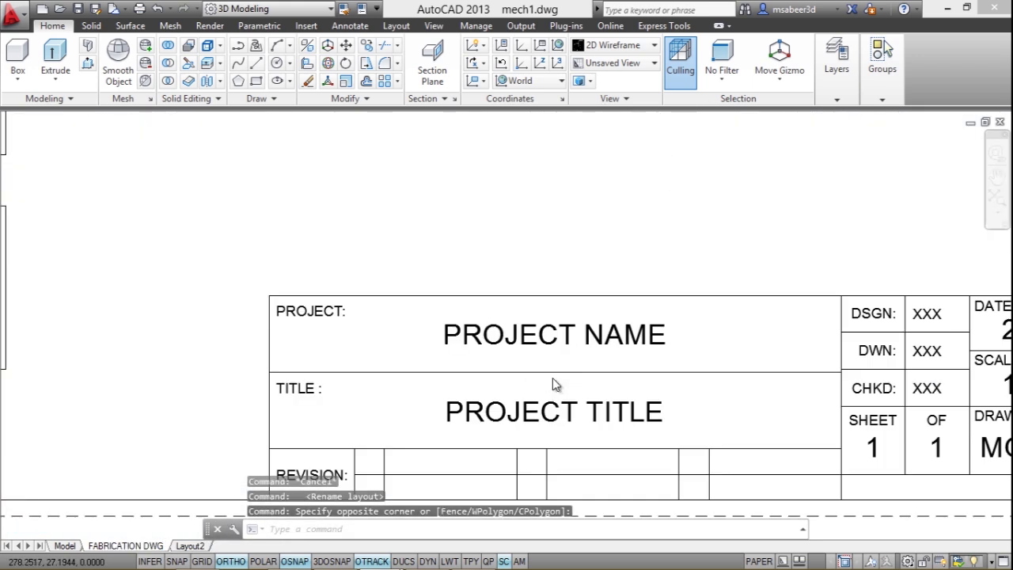
pyautogui.doubleClick(536, 331)
pyautogui.write('F')
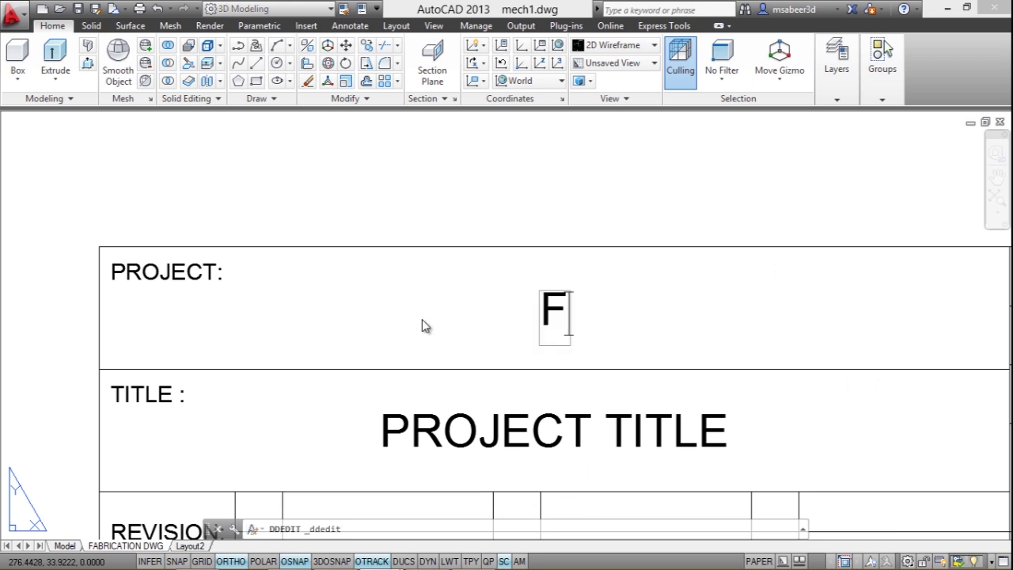
pyautogui.press('BackSpace')
pyautogui.write('MECHA')
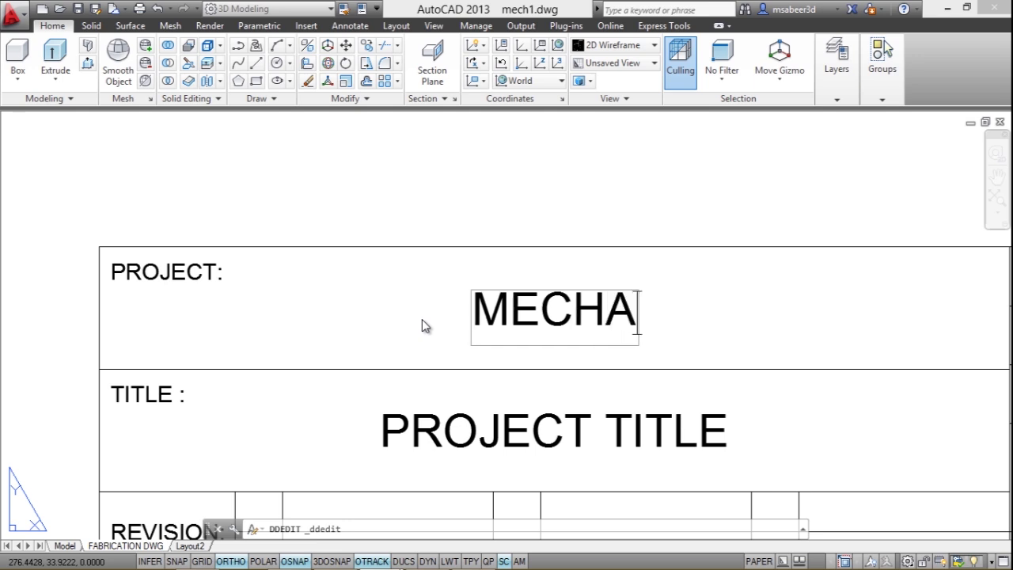
pyautogui.write('NICAL P')
pyautogui.write('ROJECT')
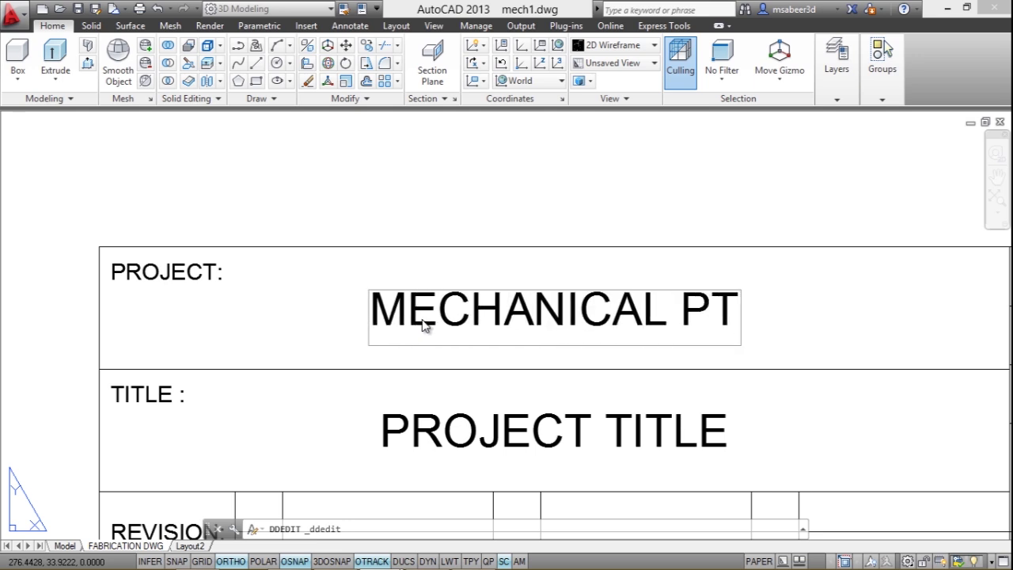
pyautogui.press('Return')
# - Replace the PROJECT TITLE text in the title block with FABRICATION DWG
pyautogui.click(536, 439)
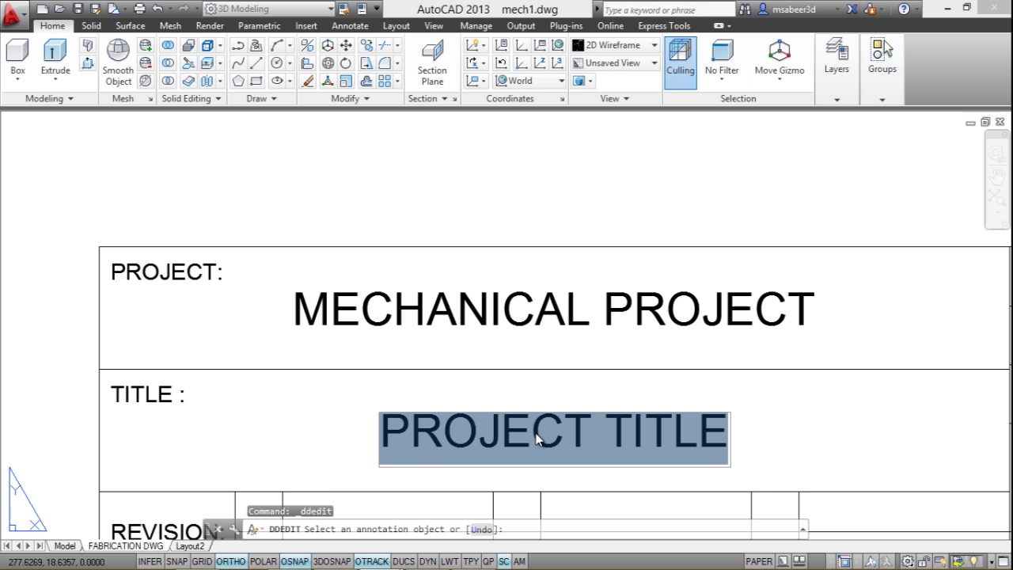
pyautogui.write('FAB')
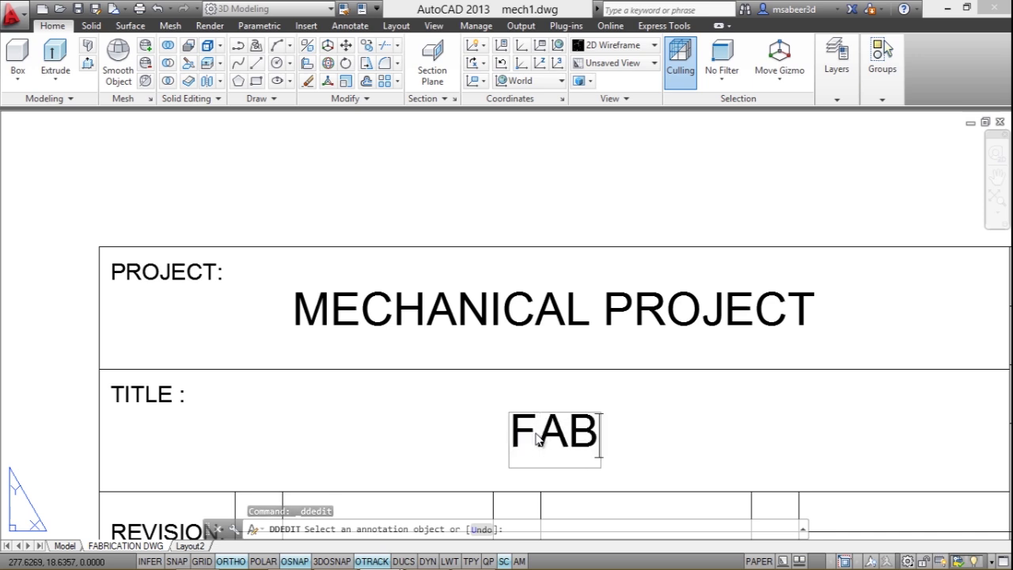
pyautogui.write('RICATION DWG')
pyautogui.press('Return')
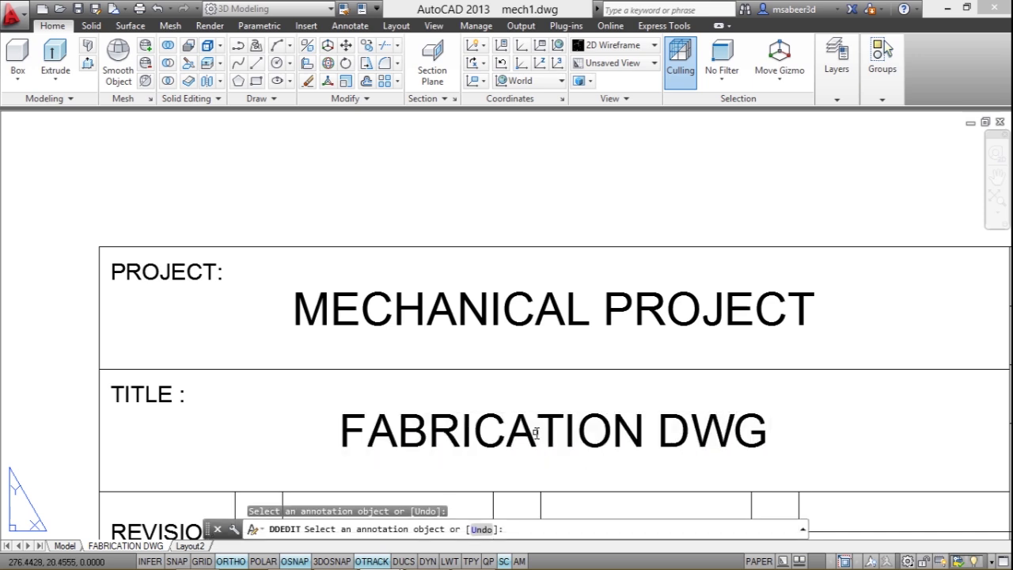
# - Set the title block's scale entry to 1 = 1
pyautogui.scroll(-4, 535, 355)
pyautogui.scroll(2, 760, 306)
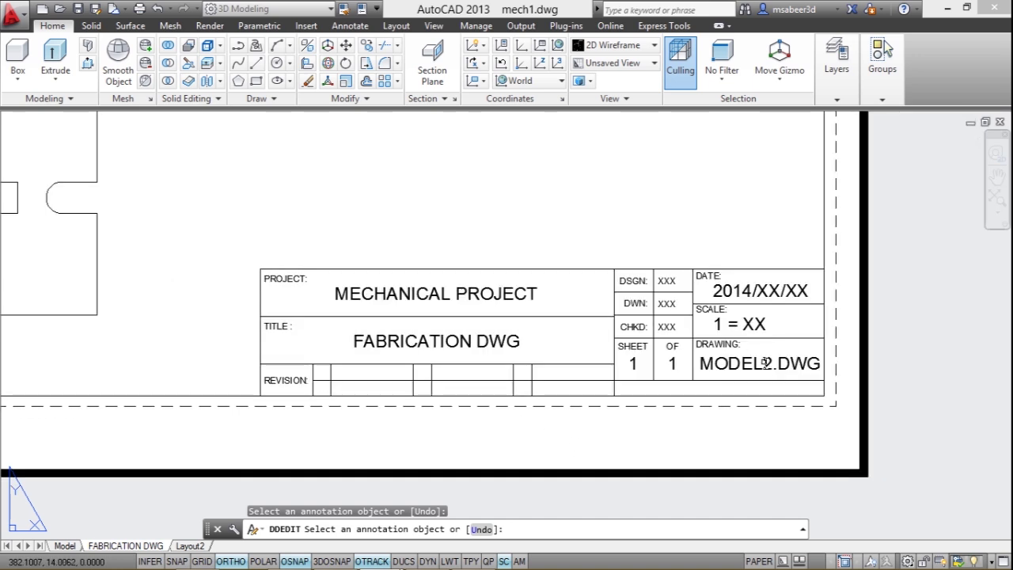
pyautogui.click(761, 314)
pyautogui.doubleClick(750, 311)
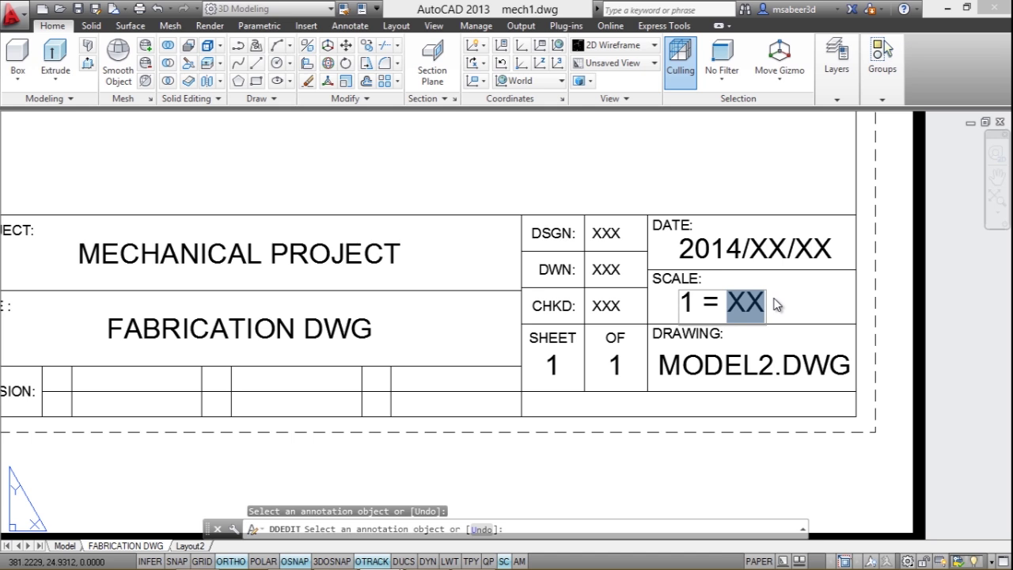
pyautogui.write('1')
pyautogui.press('Return')
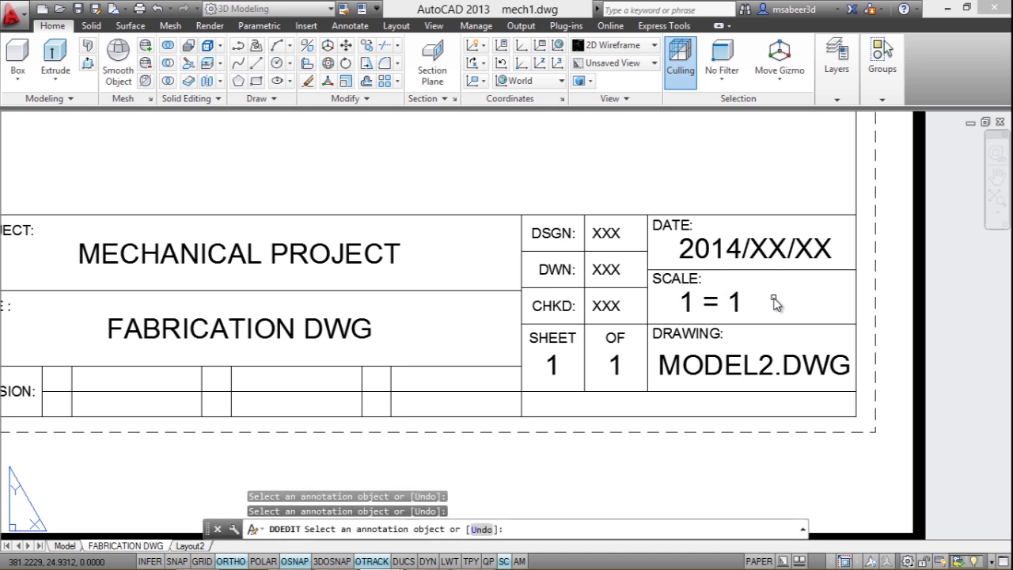
# - Set the title block's date to 20/02/2014 and finish the text editing
pyautogui.click(769, 250)
pyautogui.write('20')
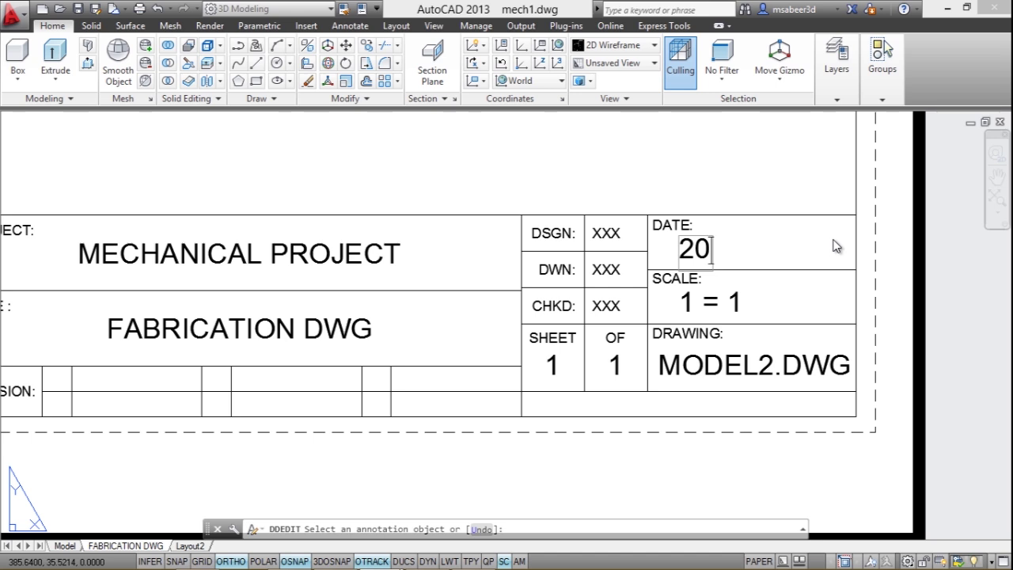
pyautogui.write('/02')
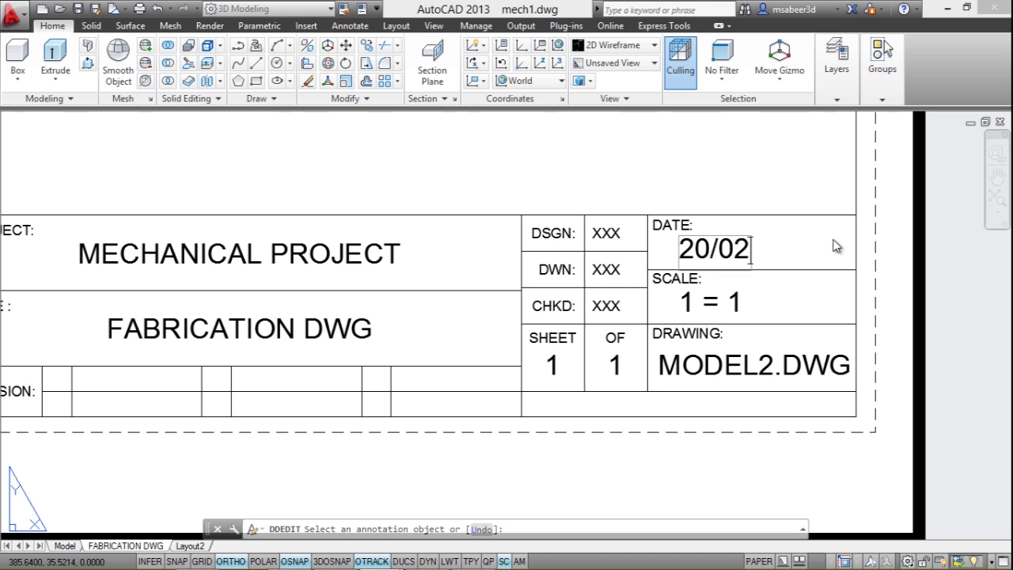
pyautogui.write('/2014')
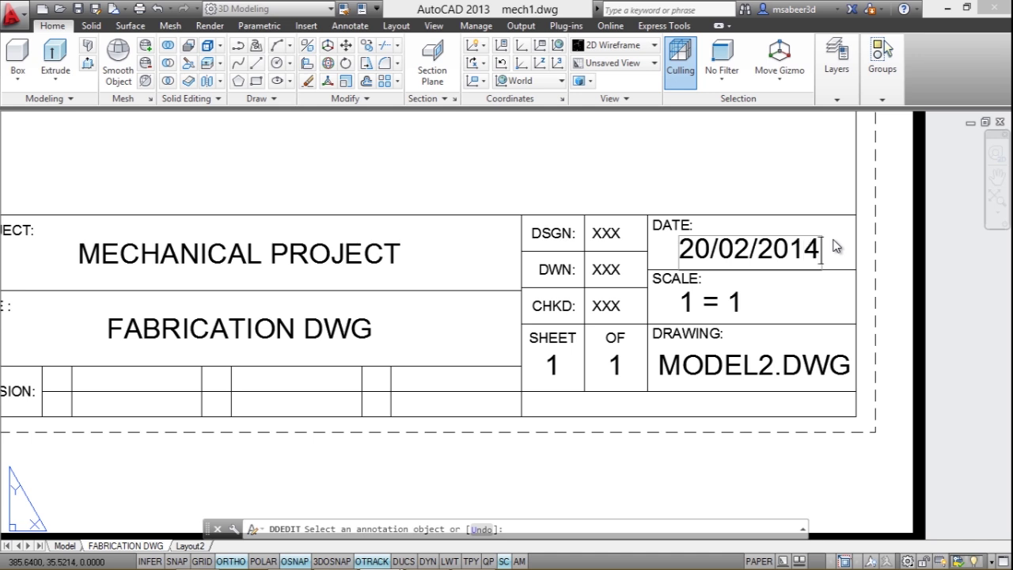
pyautogui.press('Return')
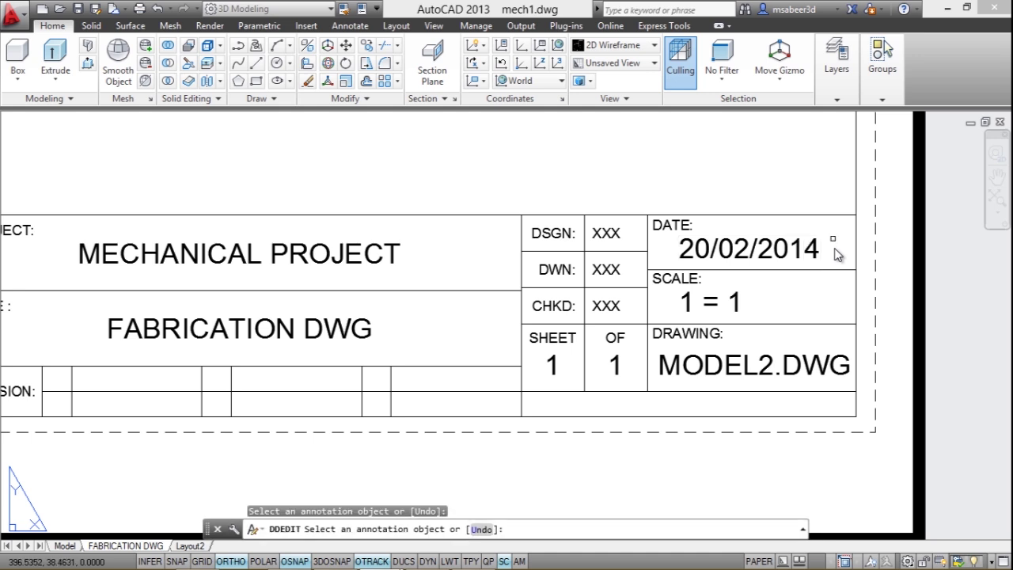
pyautogui.press('Escape')
# - Set up a plot of the fabrication sheet with the DWG To PDF.pc3 plotter and preview it
pyautogui.middleClick(558, 372)
pyautogui.scroll(-4, 523, 408)
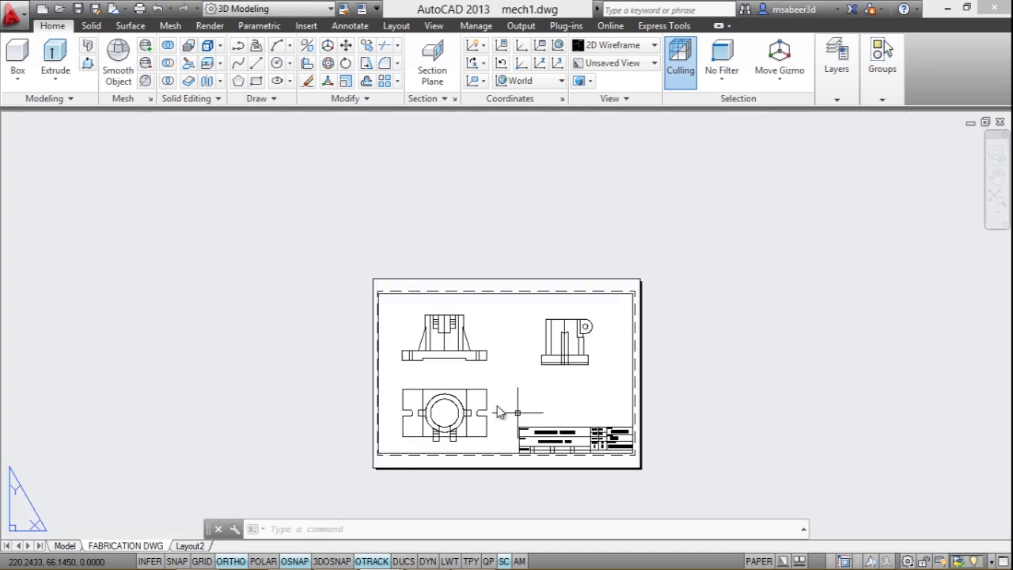
pyautogui.scroll(2, 496, 396)
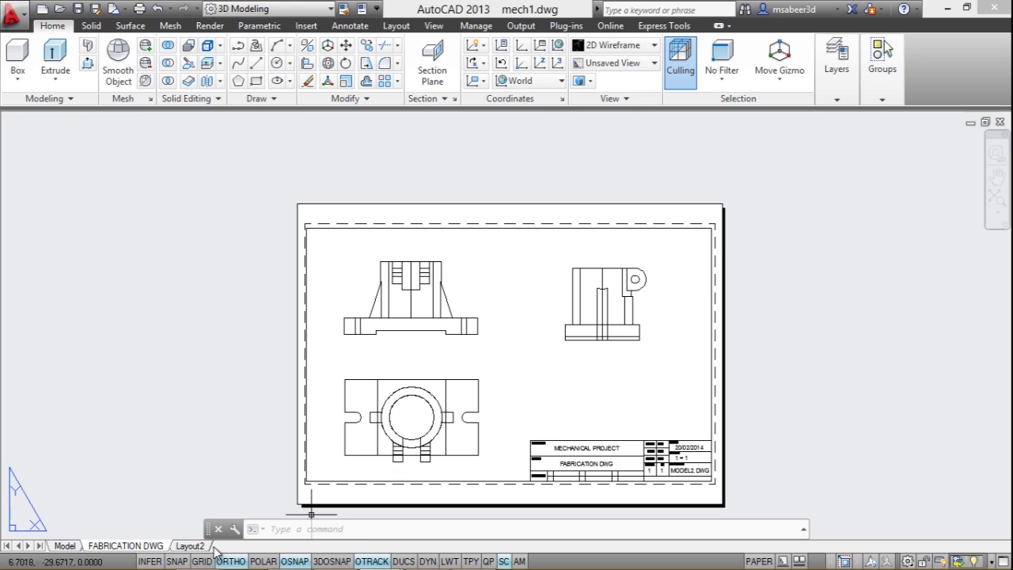
pyautogui.scroll(3, 396, 439)
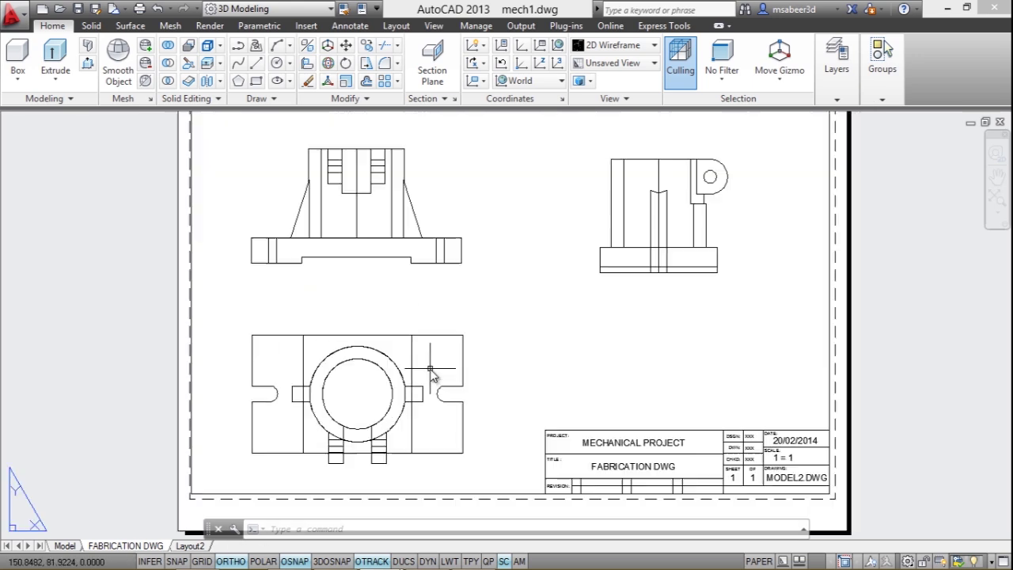
pyautogui.write('PLOT')
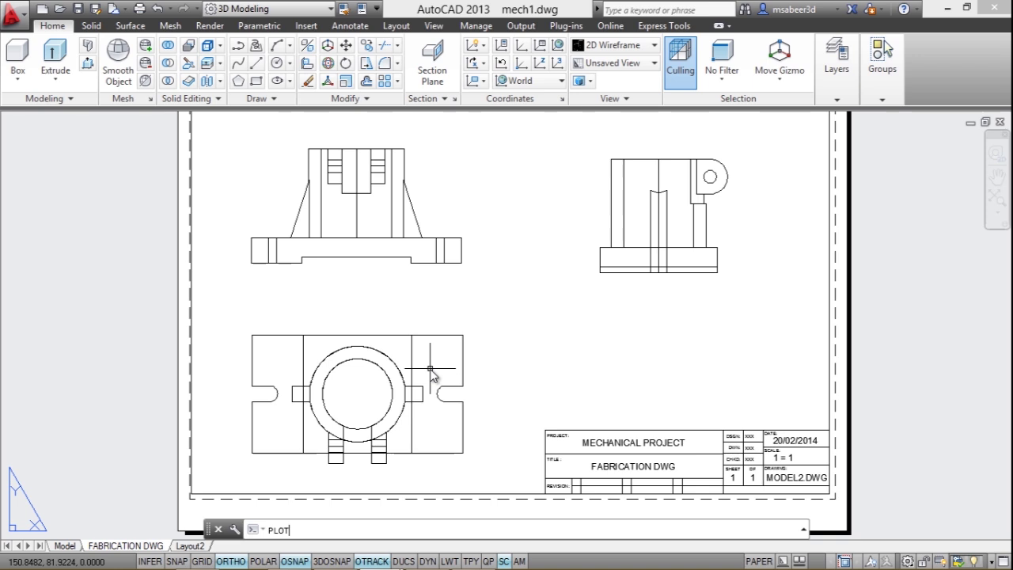
pyautogui.press('Return')
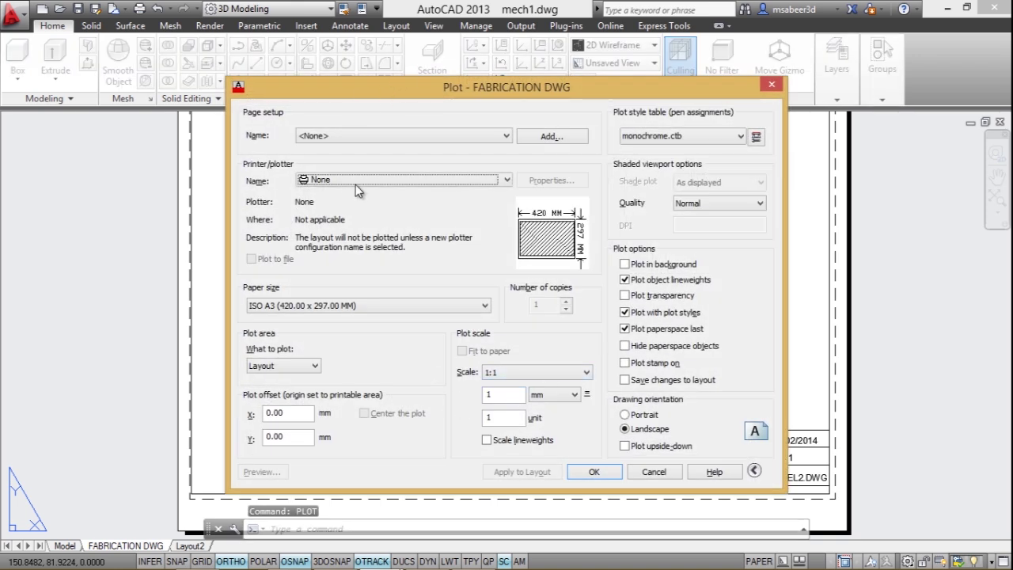
pyautogui.click(356, 184)
pyautogui.scroll(-2, 420, 217)
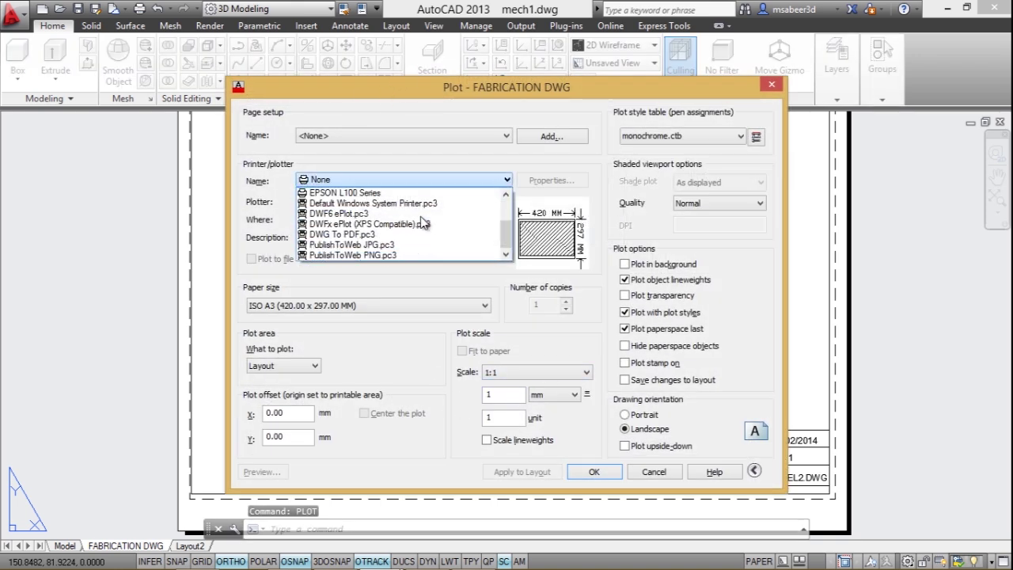
pyautogui.click(371, 234)
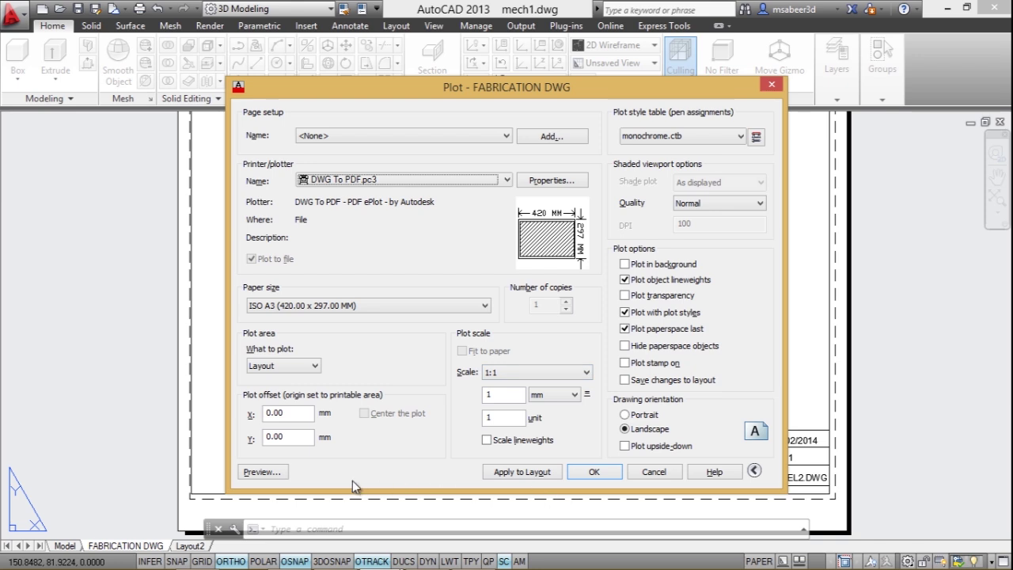
pyautogui.click(270, 473)
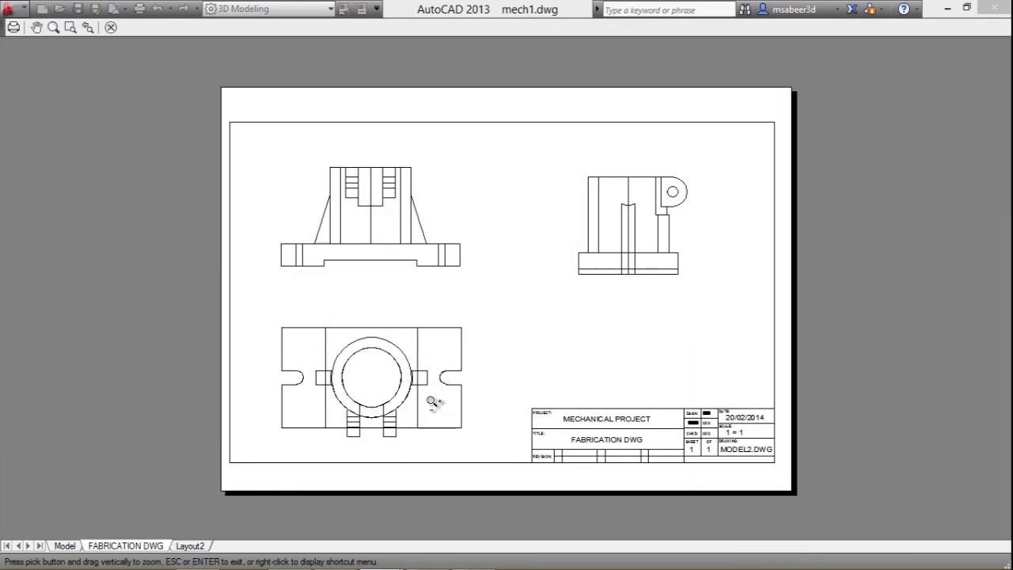
# - Exit the preview and plot the fabrication sheet to the desktop as mech1-FABRICATION DWG.pdf, dismissing the viewer message
pyautogui.rightClick(443, 405)
pyautogui.click(445, 406)
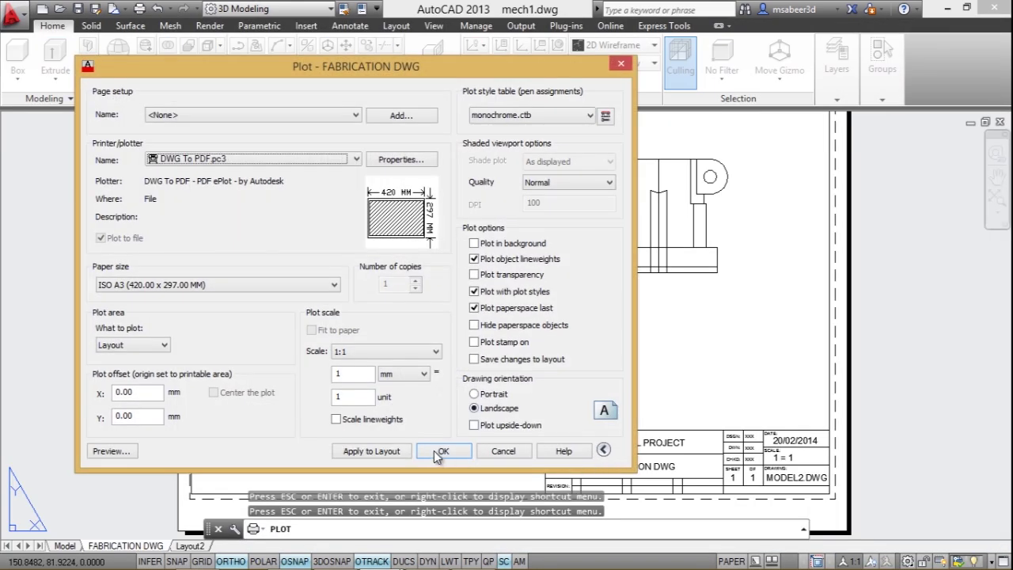
pyautogui.click(434, 450)
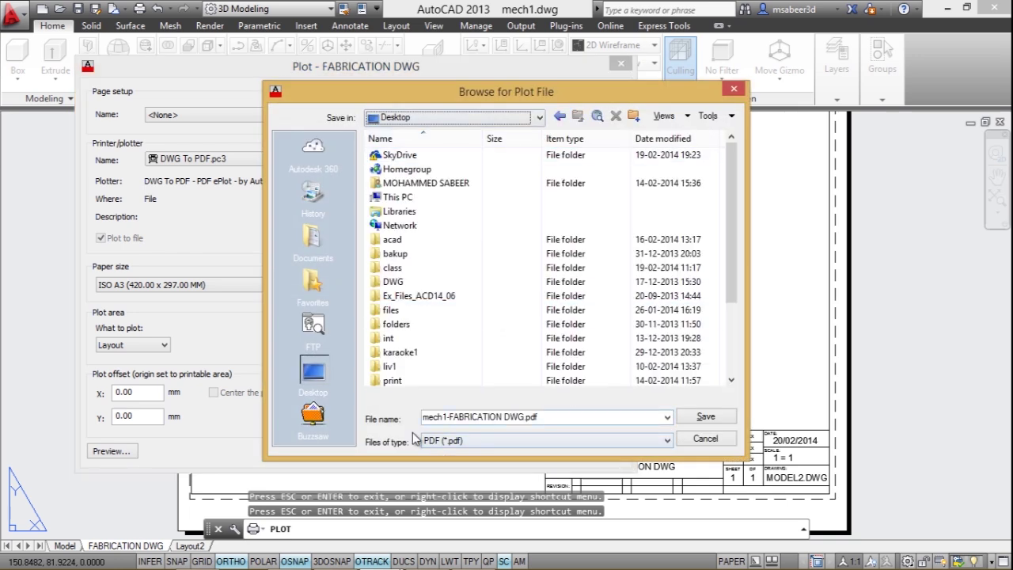
pyautogui.click(705, 424)
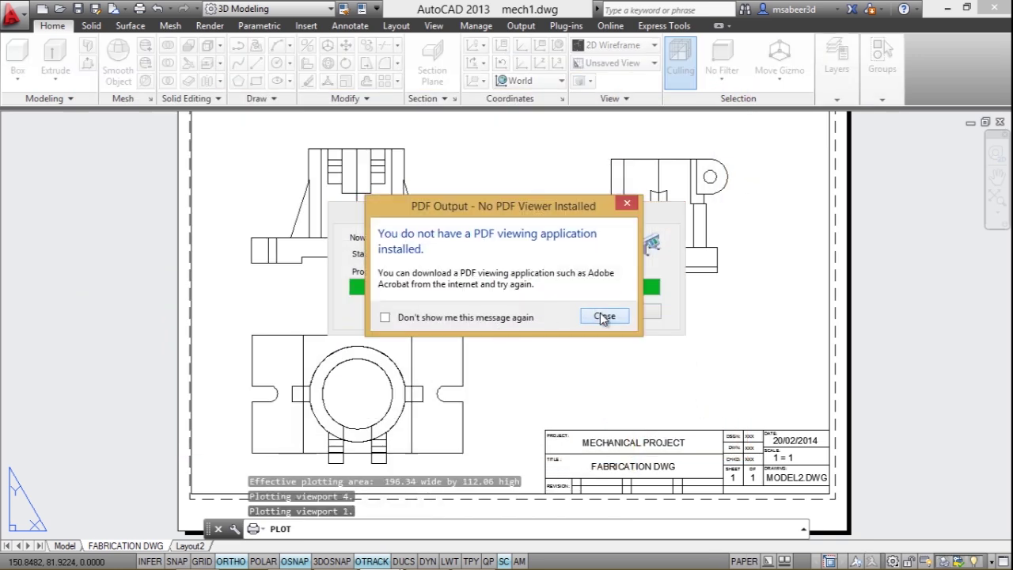
pyautogui.click(603, 315)
pyautogui.click(606, 314)
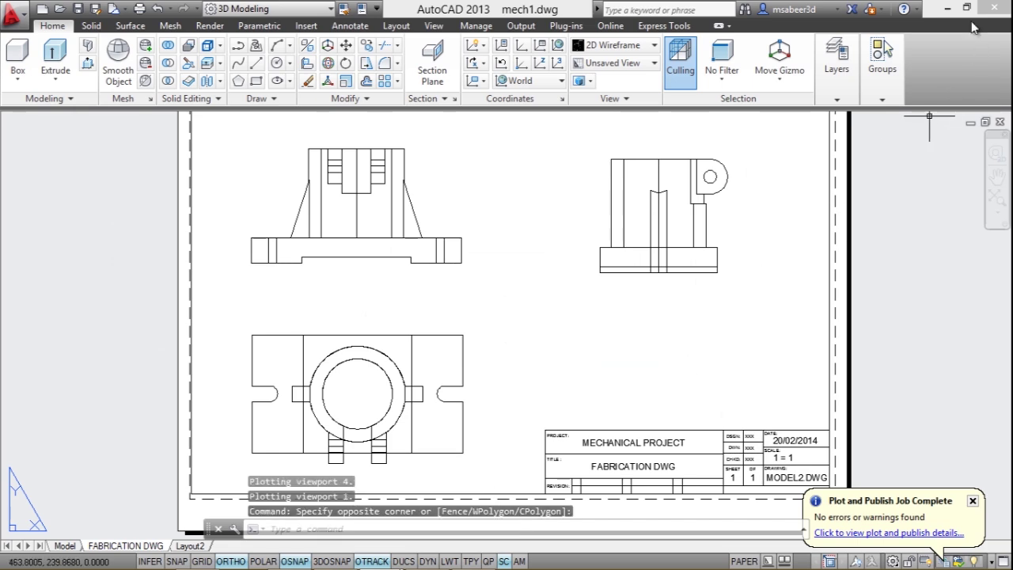
# - Switch to the desktop and open mech1-FABRICATION DWG.pdf in Adobe Reader to check the plotted sheet
pyautogui.click(946, 7)
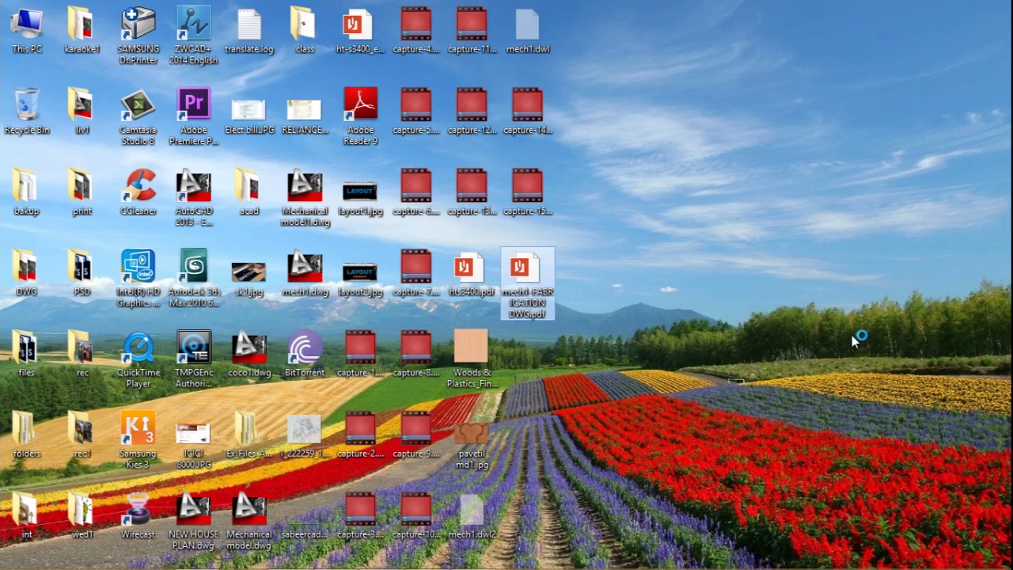
pyautogui.doubleClick(538, 285)
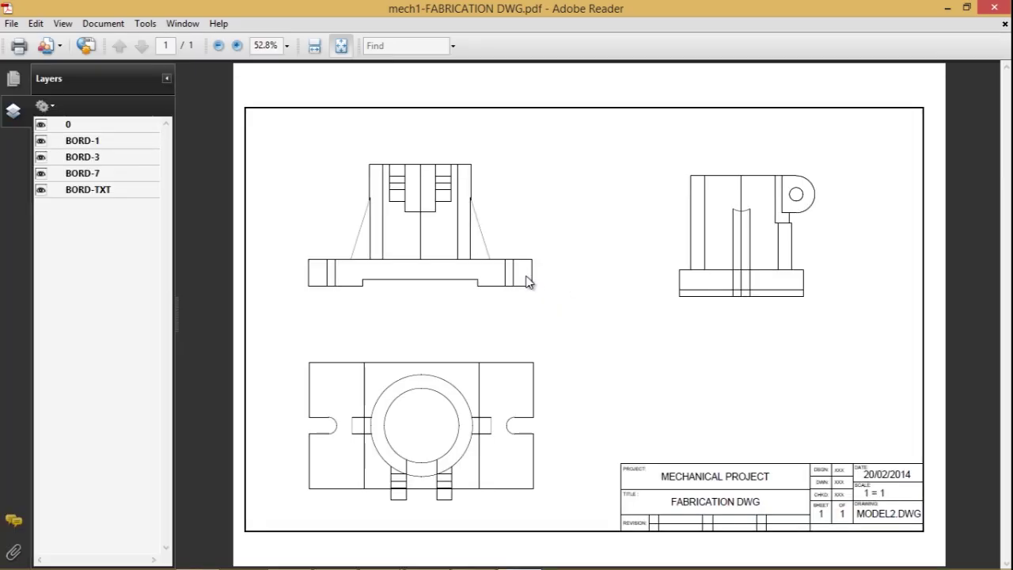
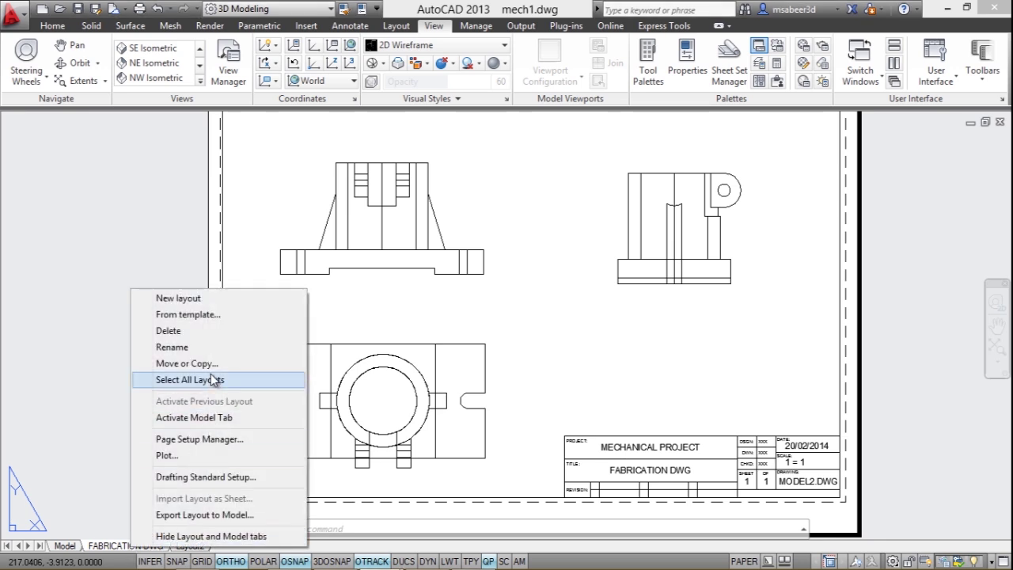
# - Create a copy of the FABRICATION DWG layout, placed before the original
pyautogui.click(207, 363)
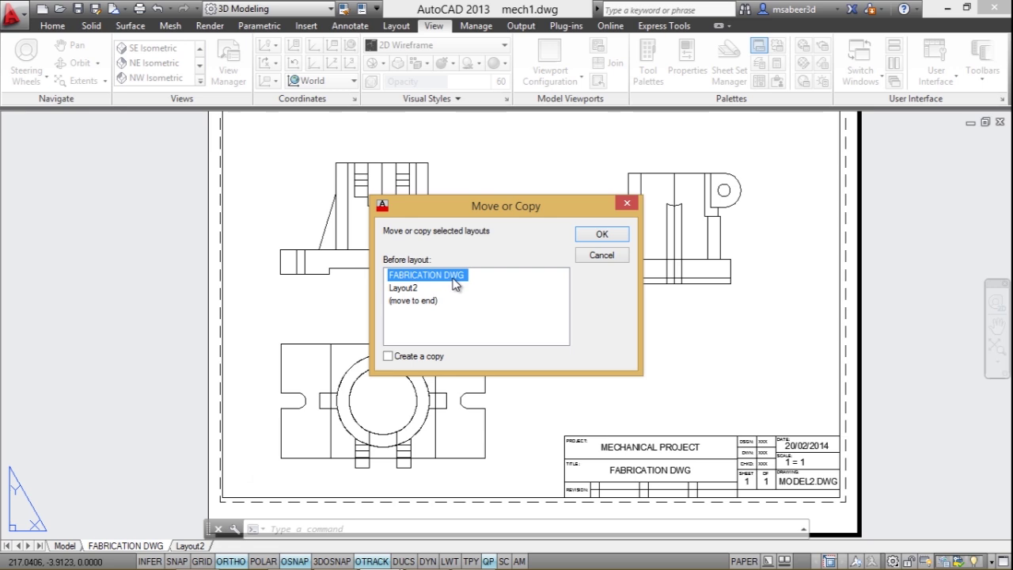
pyautogui.click(389, 357)
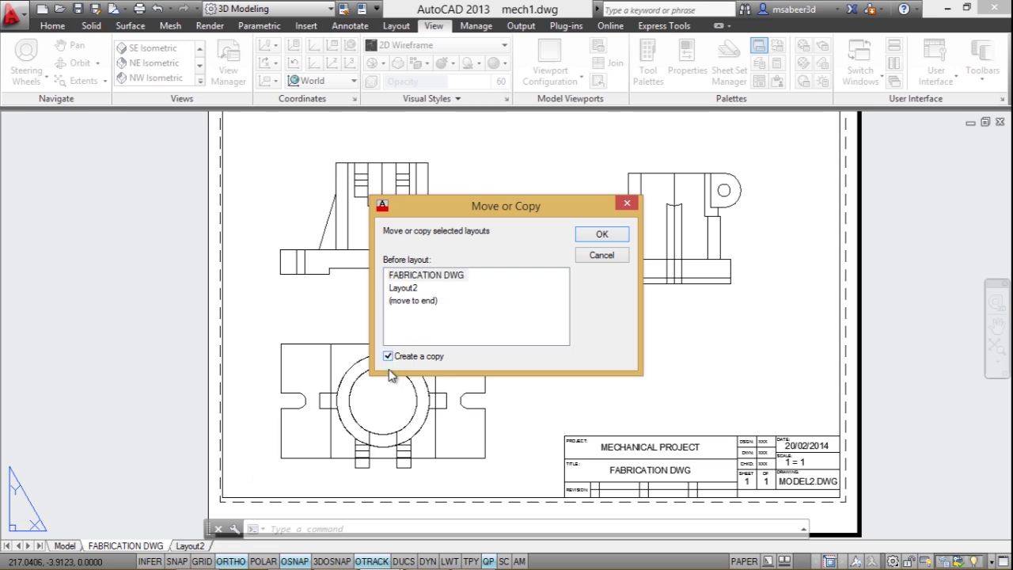
pyautogui.click(601, 235)
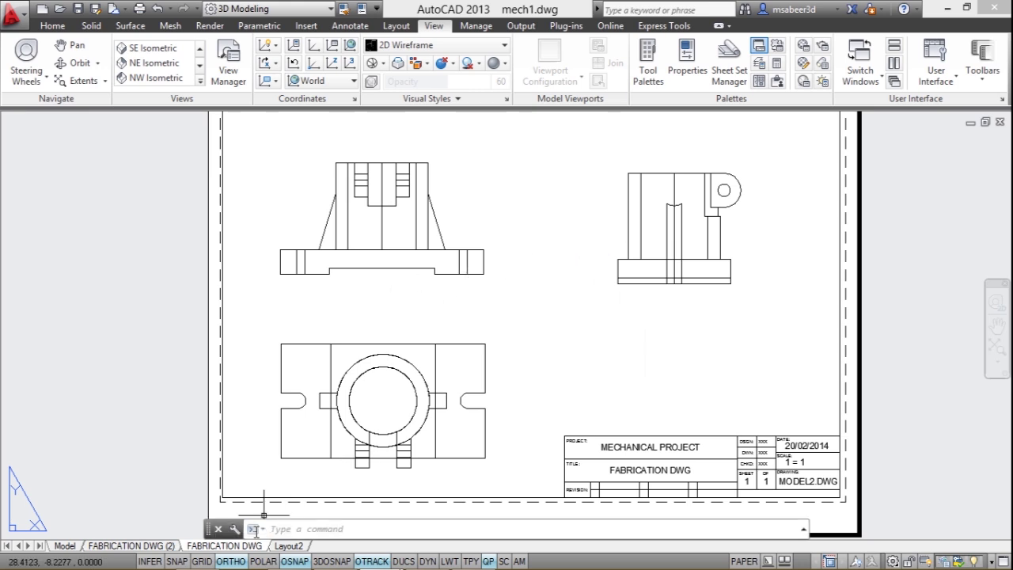
# - Rename the copied layout PRESENTATION DWG
pyautogui.moveTo(131, 549)
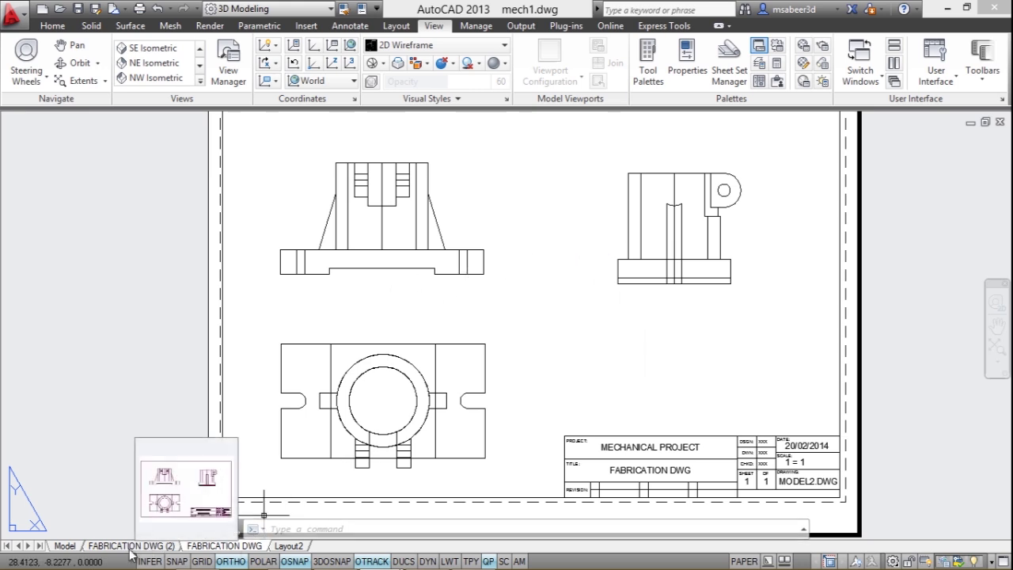
pyautogui.click(169, 555)
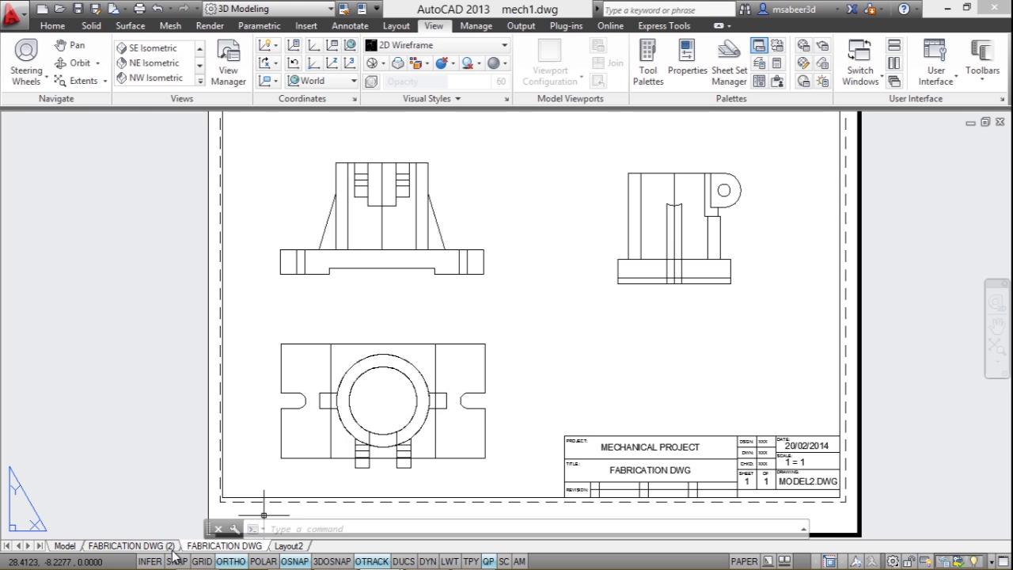
pyautogui.click(171, 549)
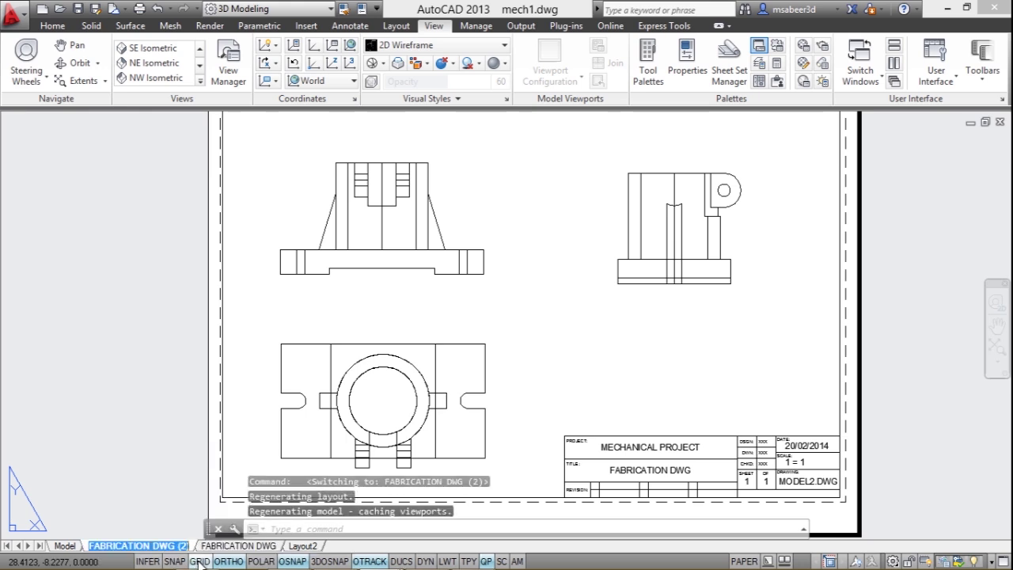
pyautogui.write('PRESENTATION')
pyautogui.press('Return')
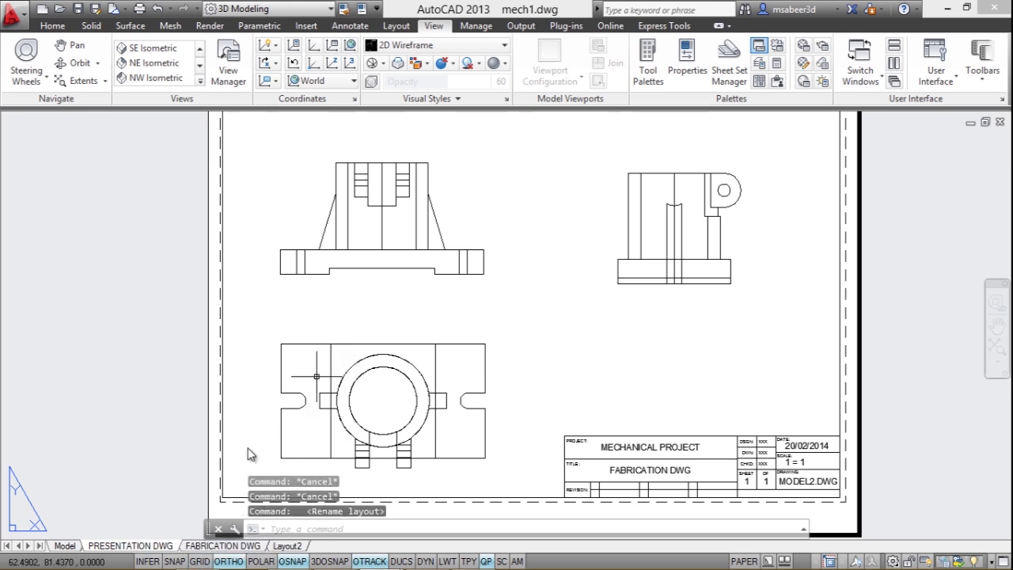
# - Turn on the VIEWPORTS layer to show the viewport frames on the presentation sheet
pyautogui.click(594, 241)
pyautogui.click(52, 26)
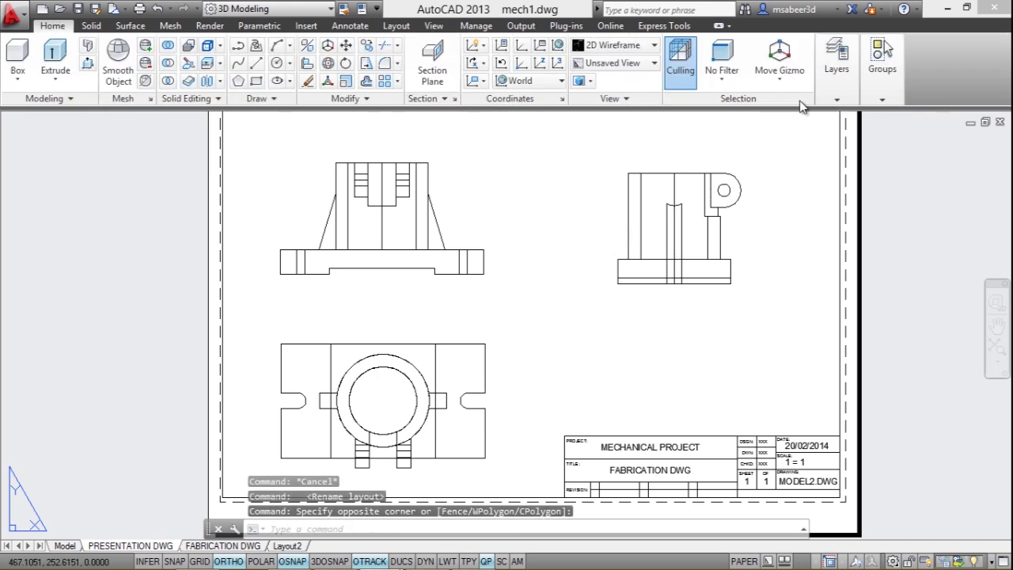
pyautogui.click(836, 63)
pyautogui.click(906, 155)
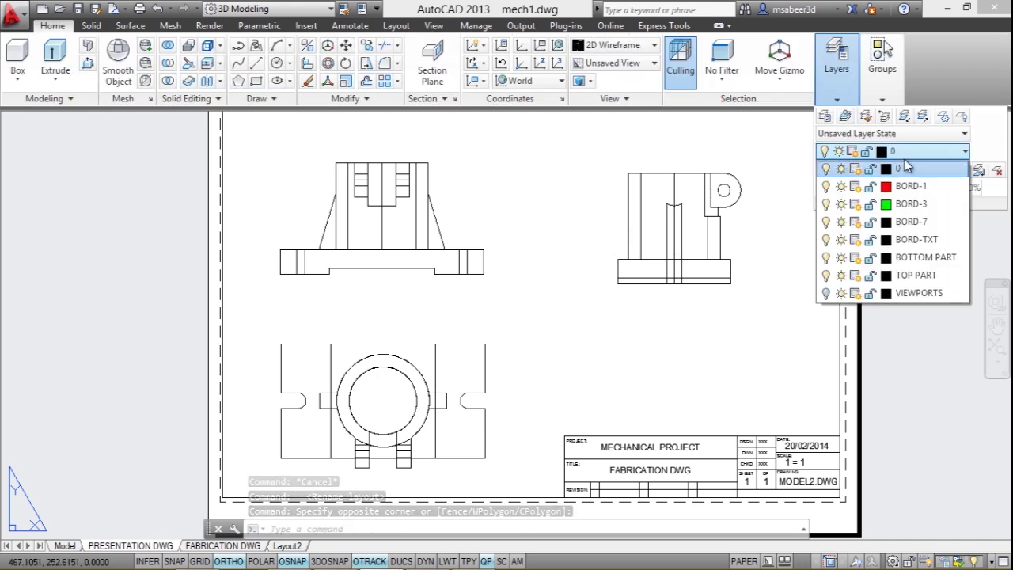
pyautogui.click(826, 294)
pyautogui.click(775, 376)
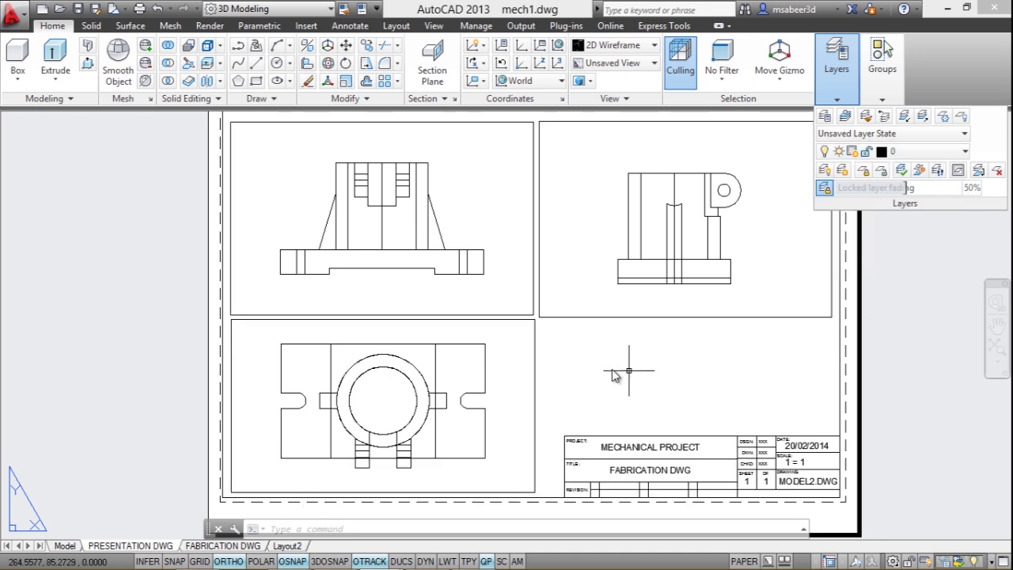
# - Delete all three viewports from the presentation sheet, keeping only the border and title block
pyautogui.click(606, 367)
pyautogui.click(559, 289)
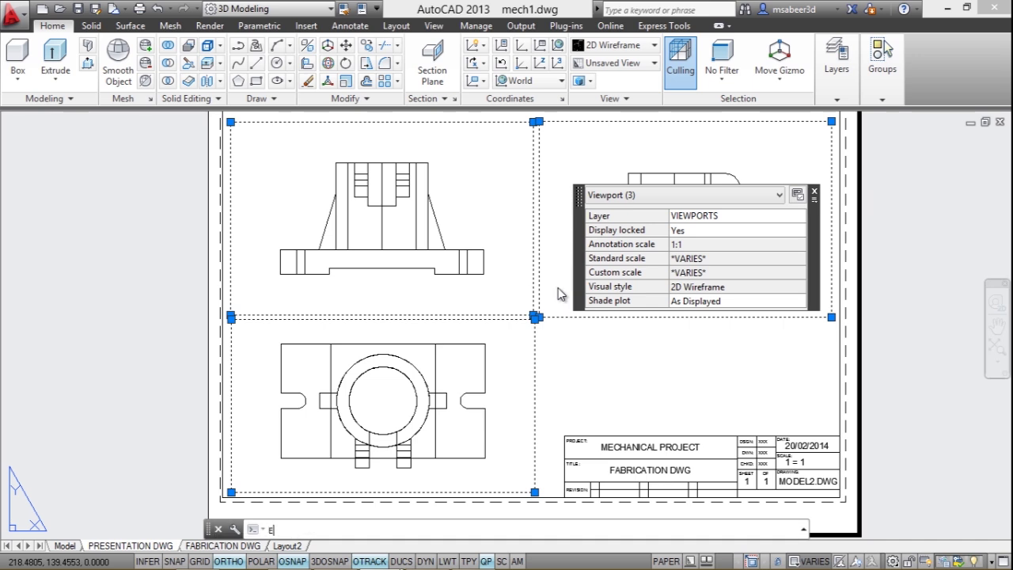
pyautogui.press('Delete')
pyautogui.scroll(-2, 553, 299)
pyautogui.scroll(2, 538, 317)
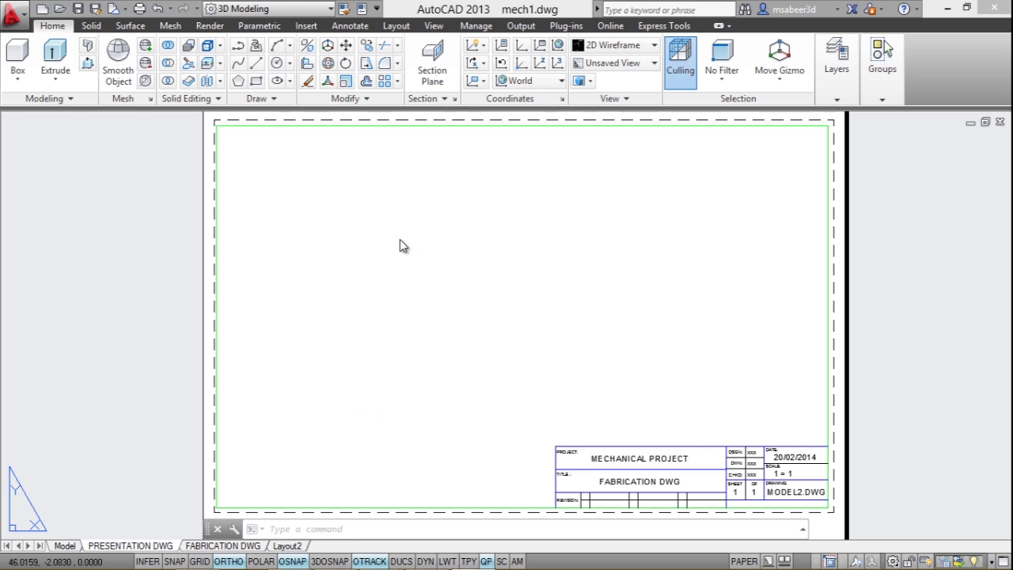
# - Modify the PRESENTATION DWG page setup to use the acad.ctb plot style table, then close the page setups
pyautogui.rightClick(155, 547)
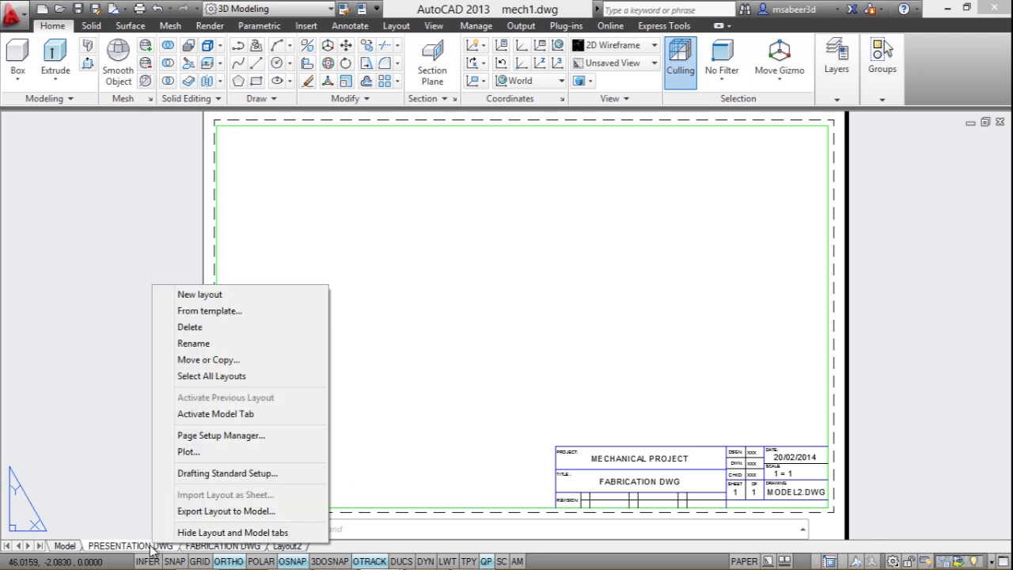
pyautogui.click(237, 436)
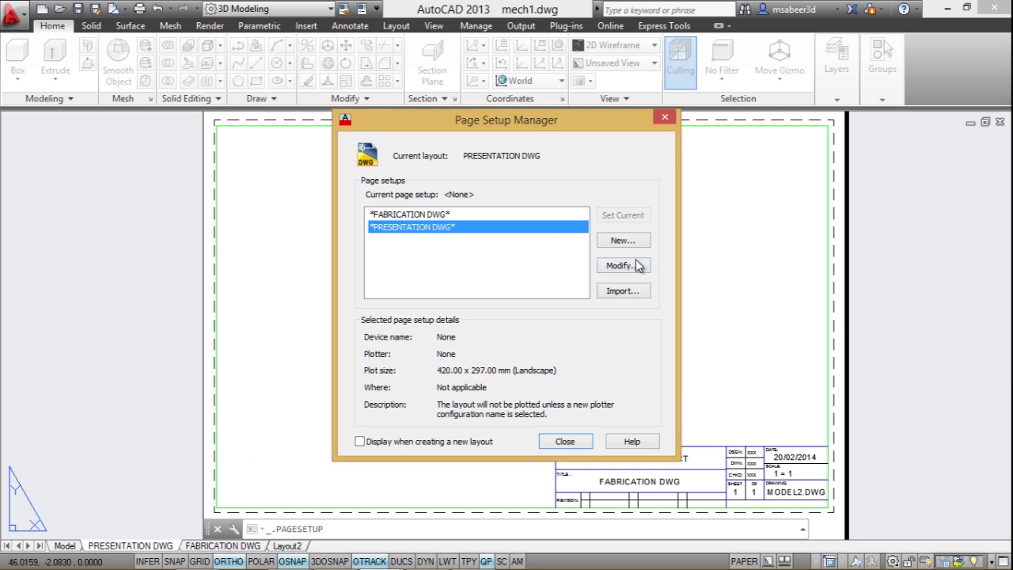
pyautogui.click(635, 259)
pyautogui.click(671, 136)
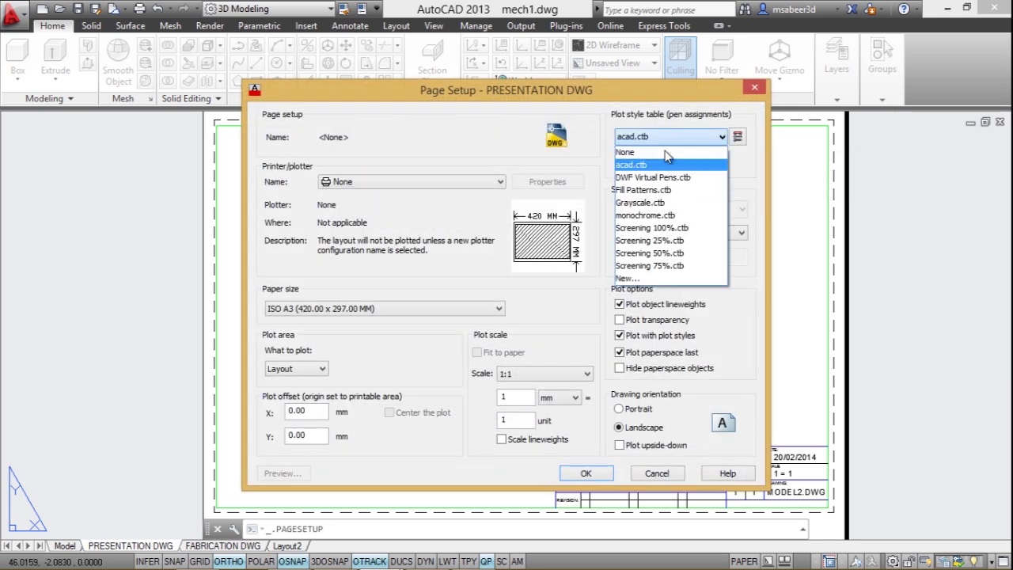
pyautogui.click(645, 215)
pyautogui.click(665, 139)
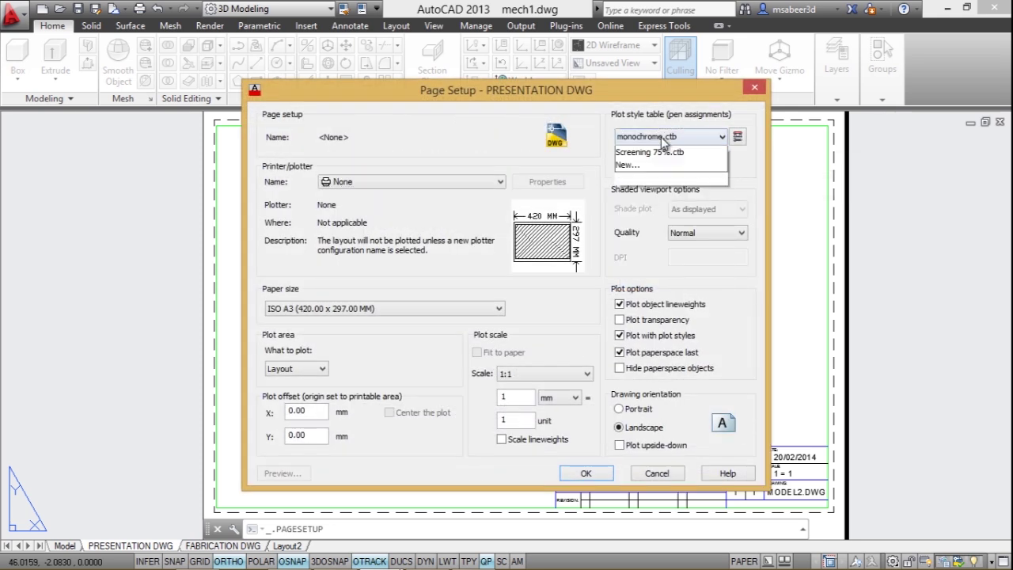
pyautogui.click(649, 168)
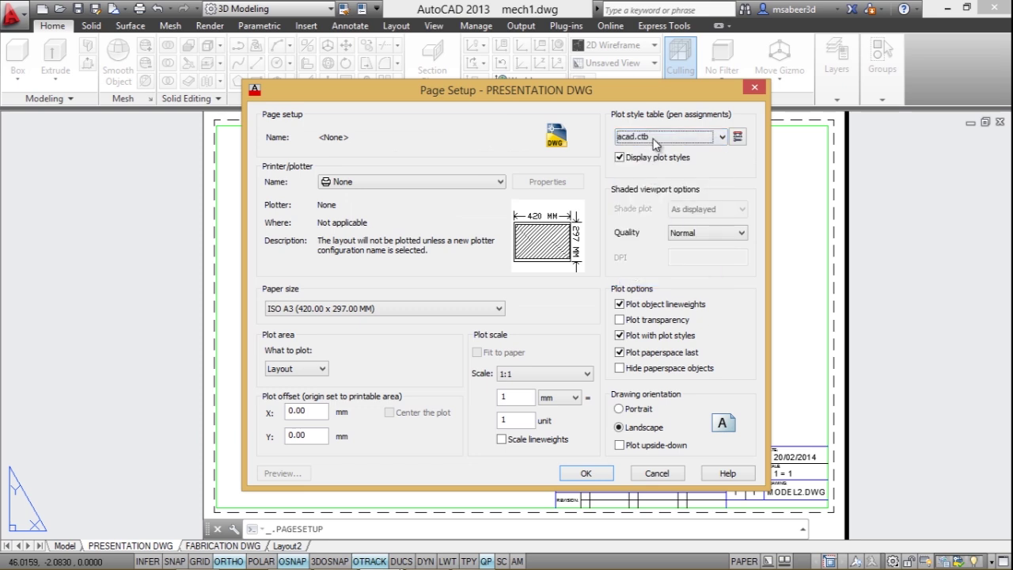
pyautogui.click(584, 473)
pyautogui.click(575, 446)
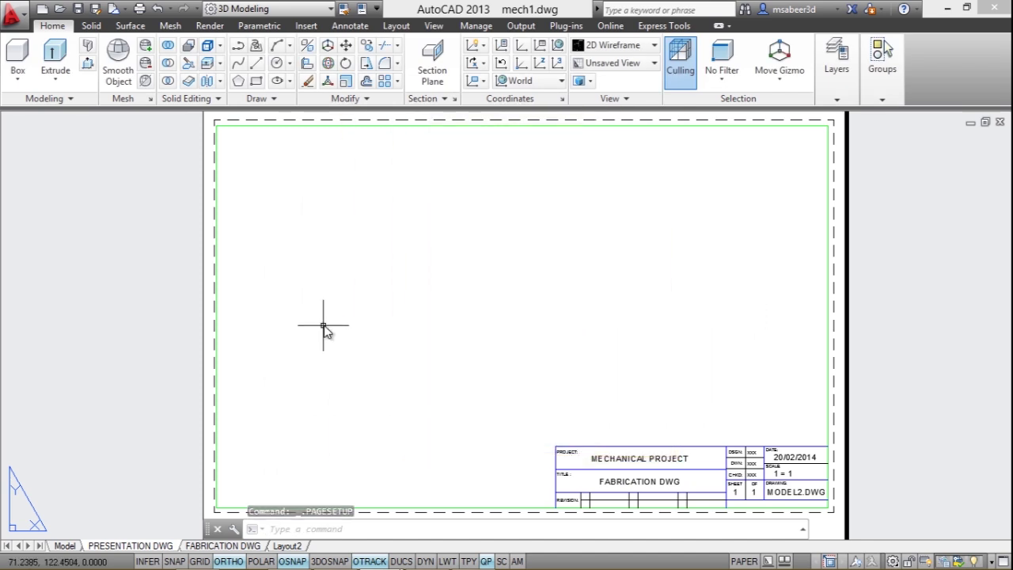
# - Create a large rectangular viewport from near the border's upper-left corner to just above and left of the title block
pyautogui.click(396, 25)
pyautogui.click(98, 77)
pyautogui.click(87, 102)
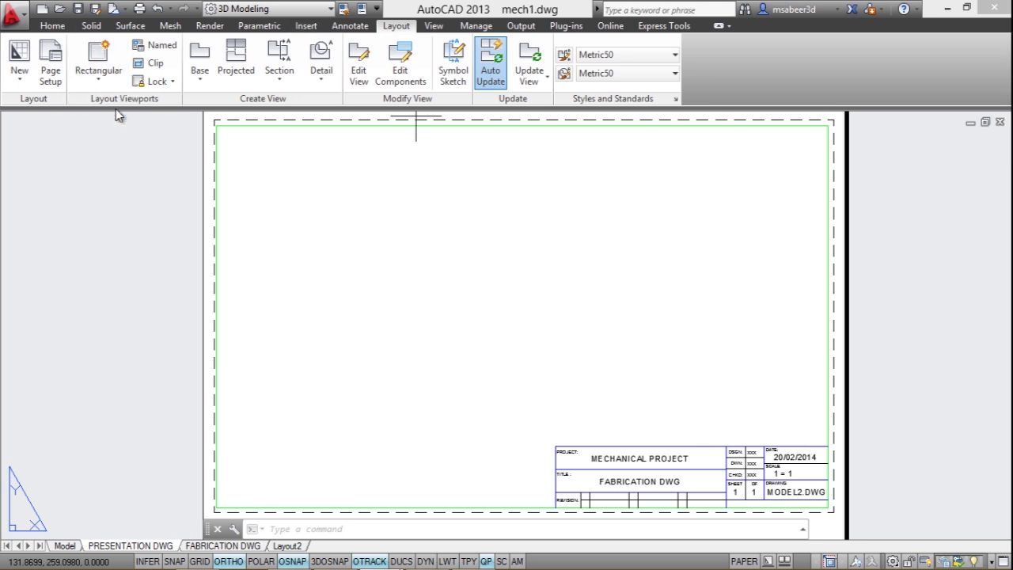
pyautogui.click(229, 141)
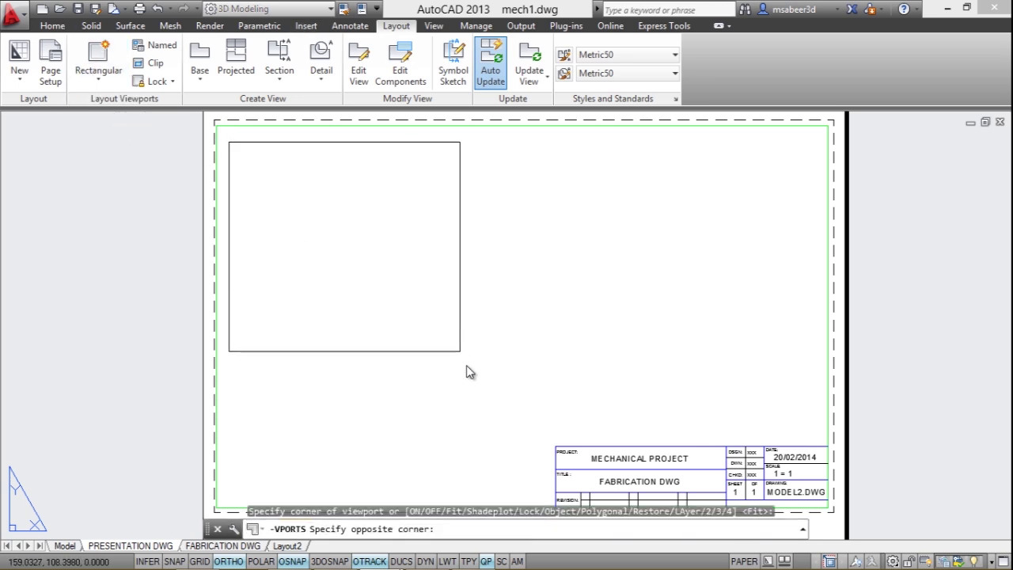
pyautogui.click(549, 435)
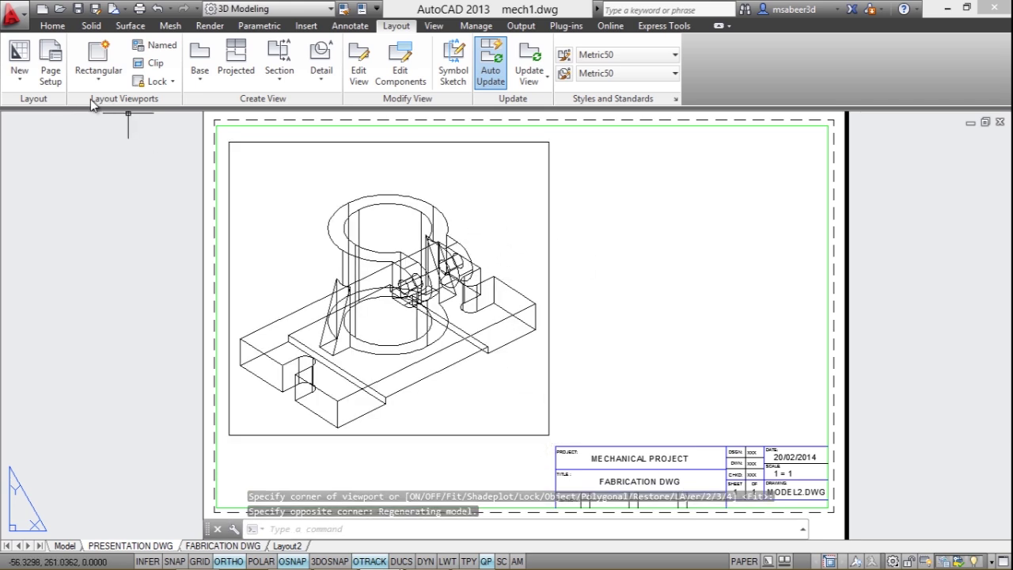
# - Create a second, smaller rectangular viewport beside the first one, in the space above the title block
pyautogui.click(98, 76)
pyautogui.click(119, 104)
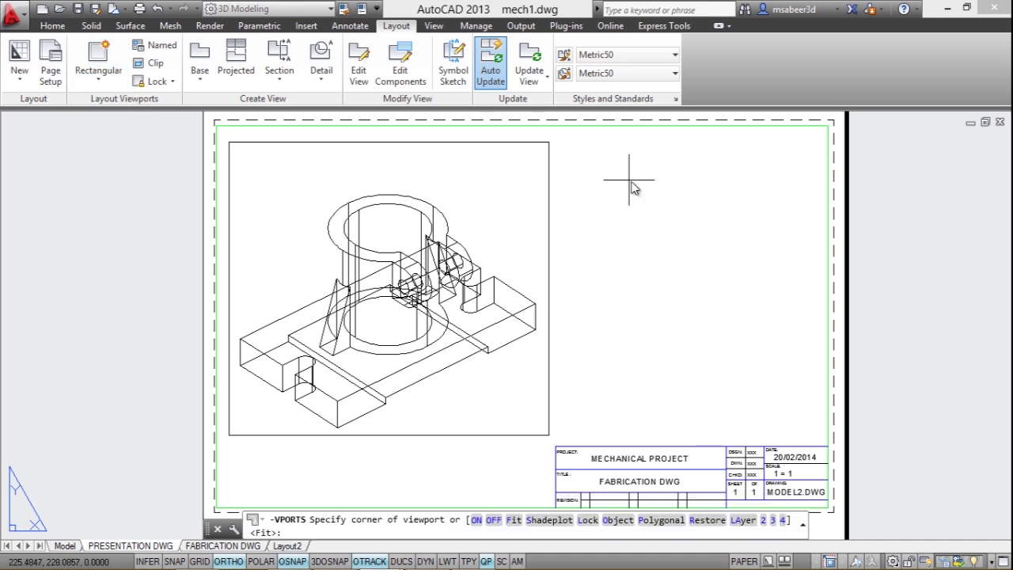
pyautogui.click(567, 154)
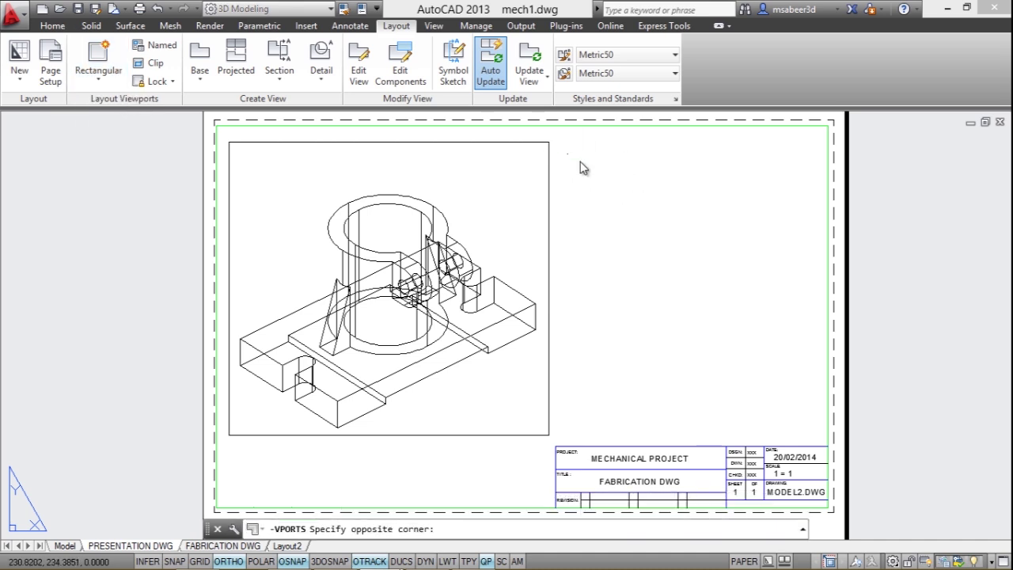
pyautogui.click(820, 375)
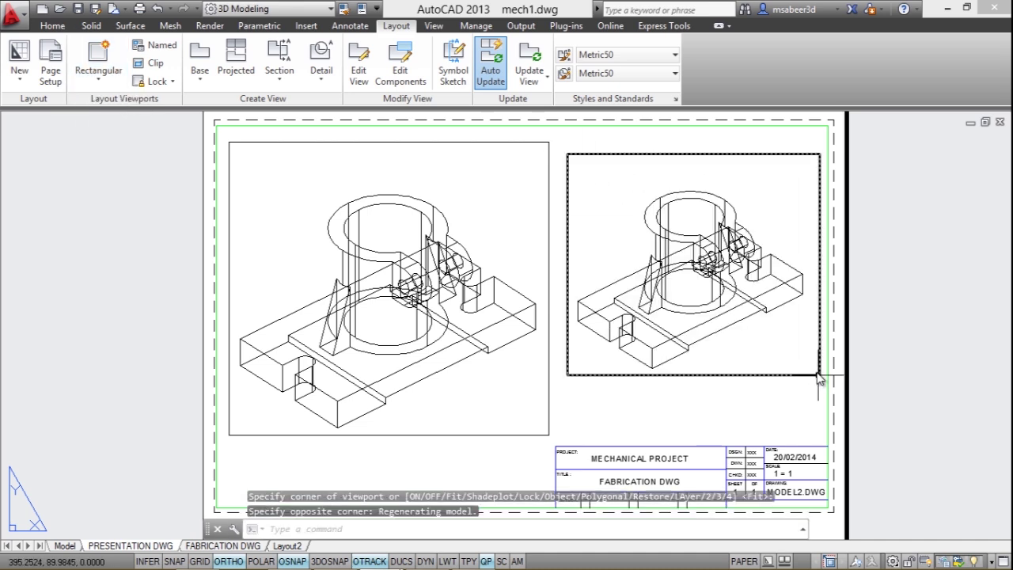
# - Activate the larger viewport's model space and set the colour of both 3D solids to Color 13
pyautogui.doubleClick(486, 241)
pyautogui.click(474, 380)
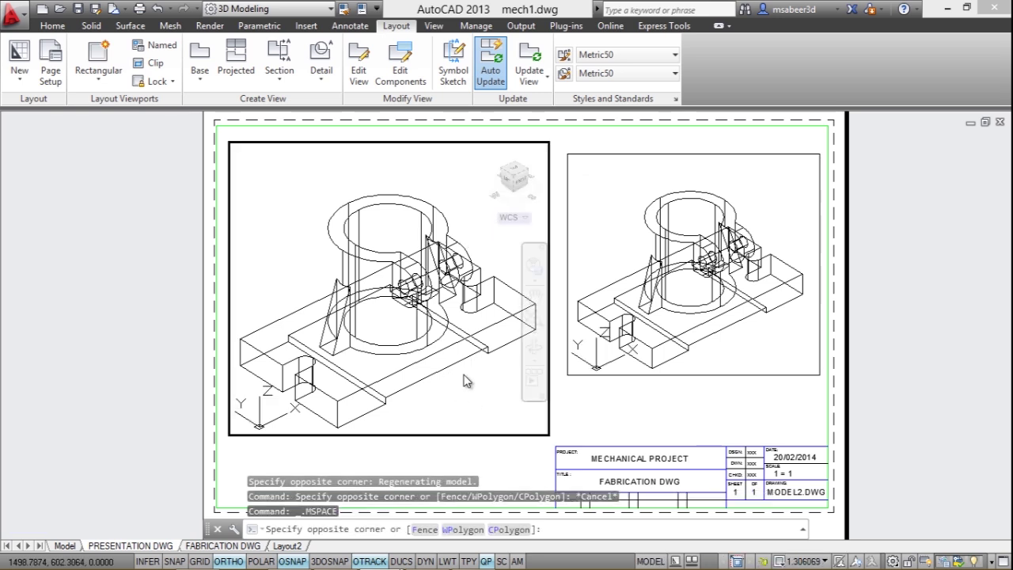
pyautogui.click(398, 273)
pyautogui.click(654, 199)
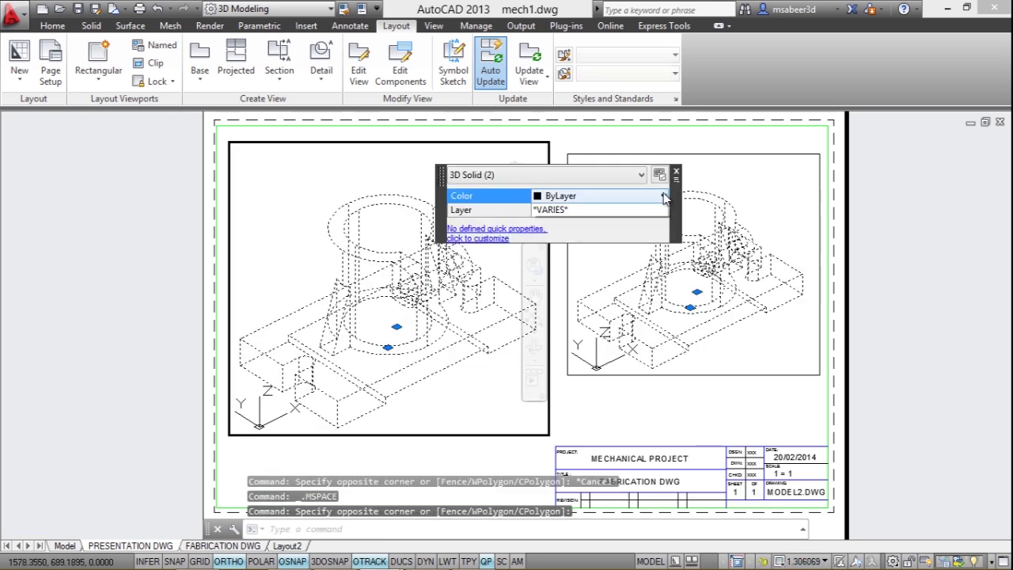
pyautogui.click(665, 198)
pyautogui.scroll(-1, 570, 291)
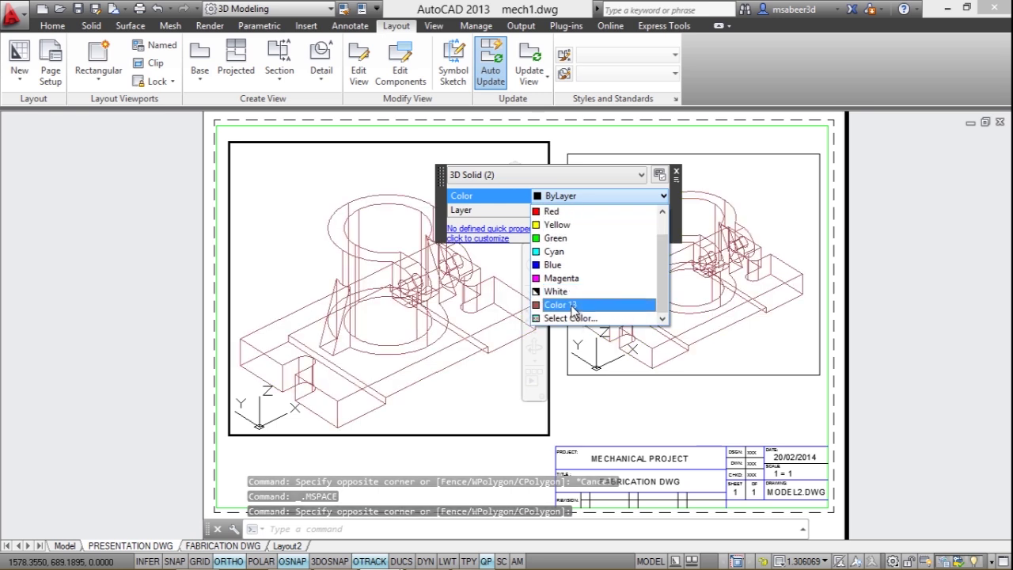
pyautogui.click(573, 305)
pyautogui.click(675, 171)
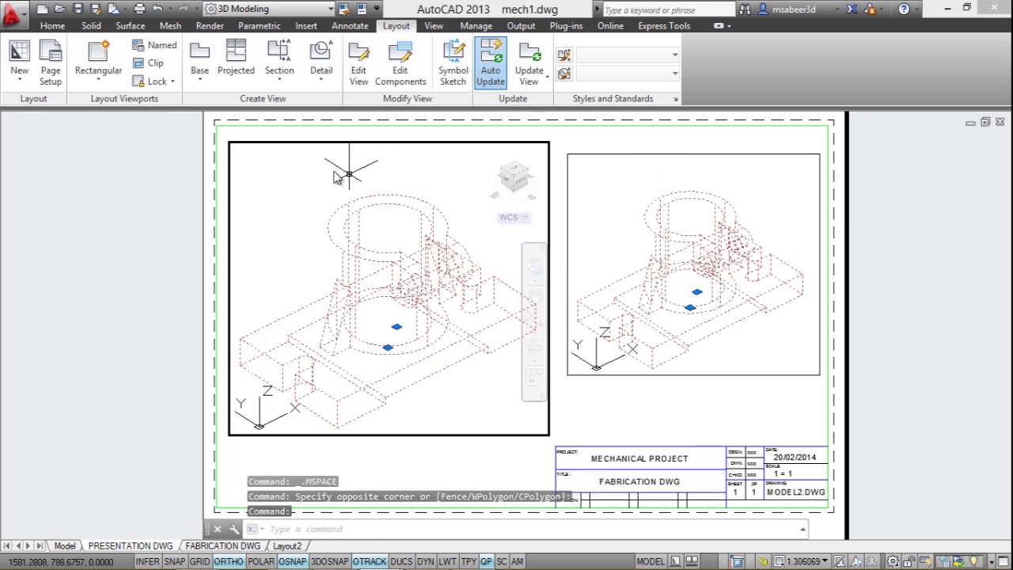
# - Set the larger viewport's visual style to Realistic
pyautogui.click(272, 152)
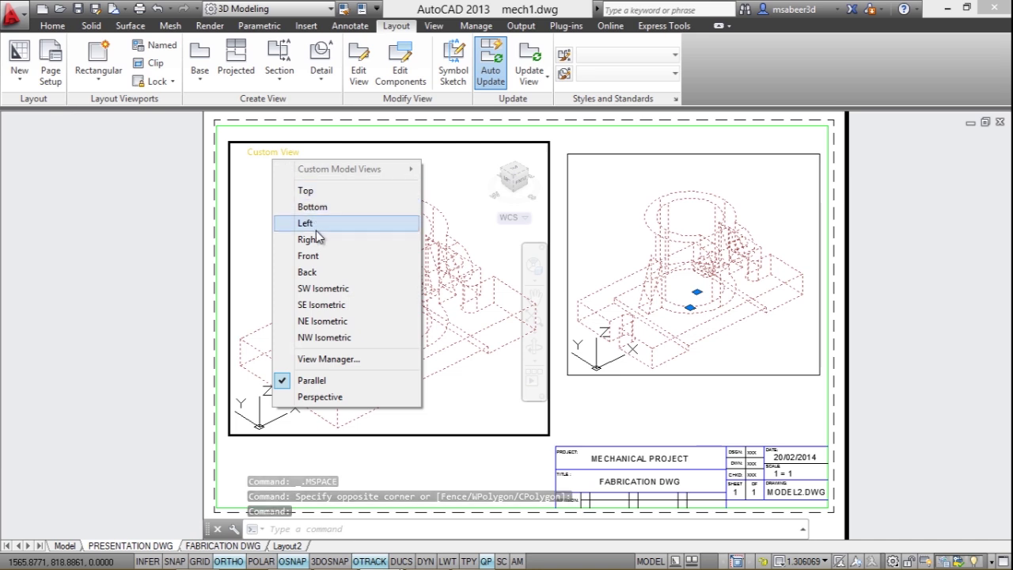
pyautogui.click(319, 167)
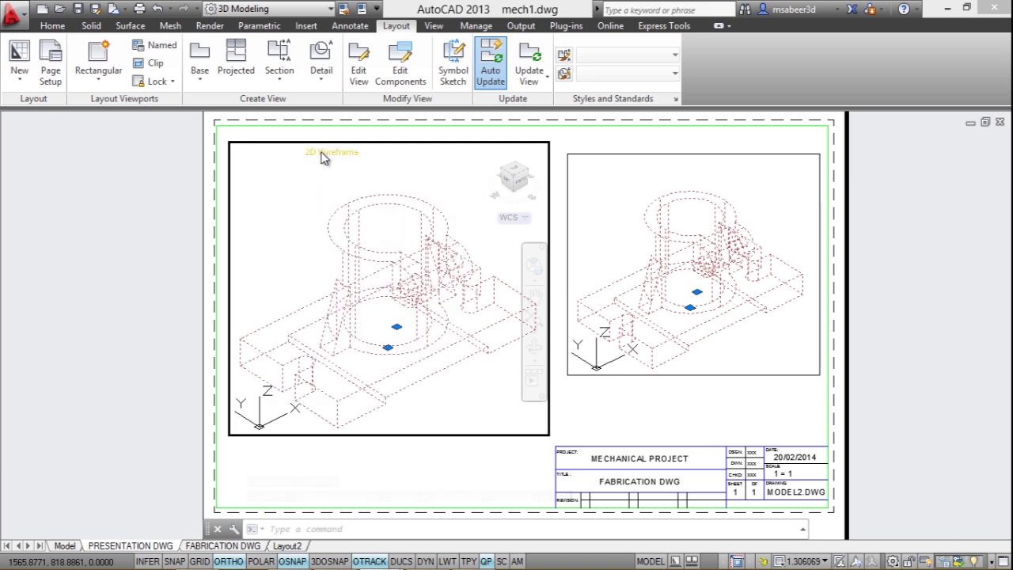
pyautogui.click(322, 158)
pyautogui.click(344, 238)
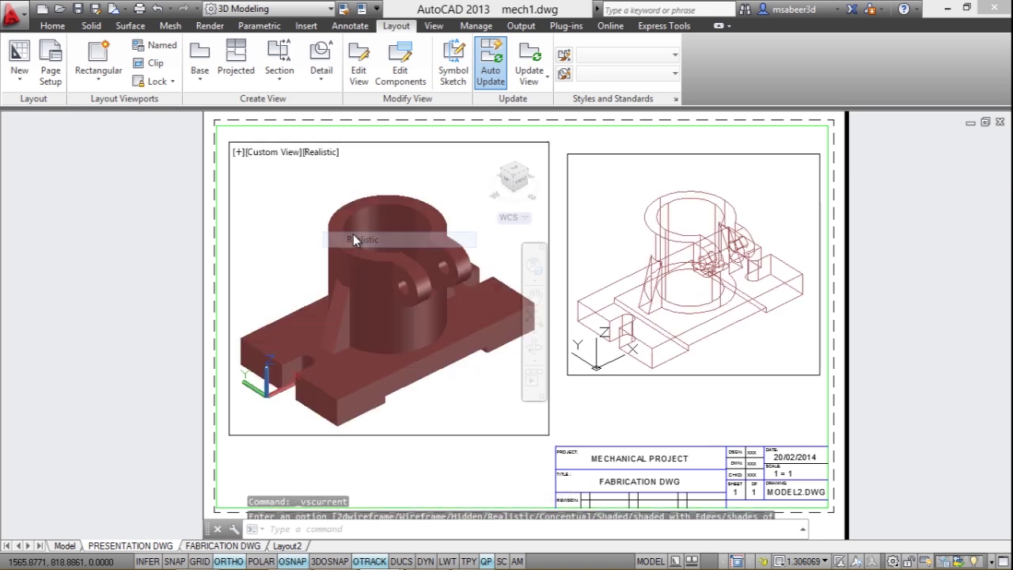
# - Freeze the BOTTOM PART layer in the smaller viewport only and enlarge the remaining part to fill that viewport
pyautogui.click(645, 251)
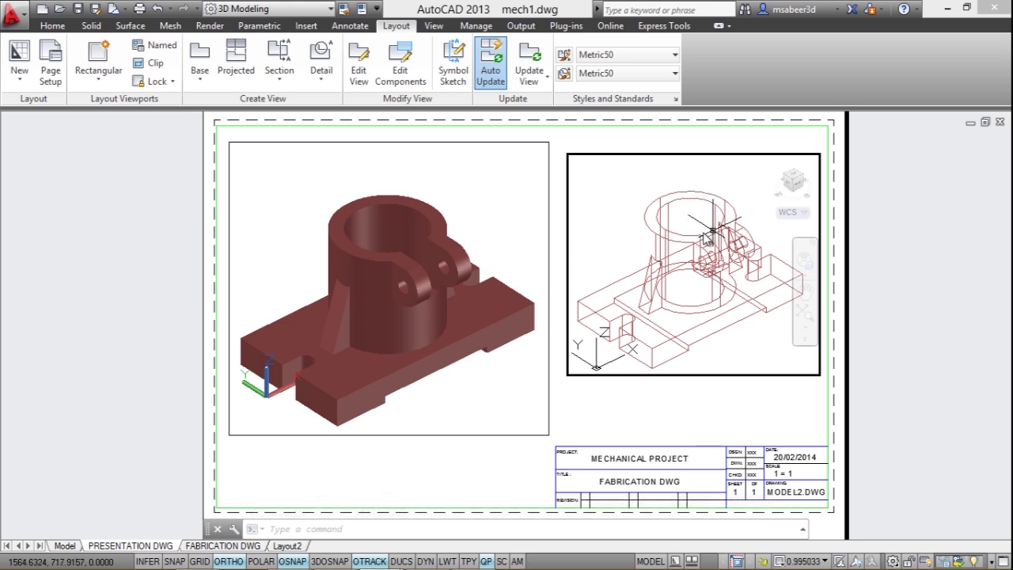
pyautogui.click(58, 30)
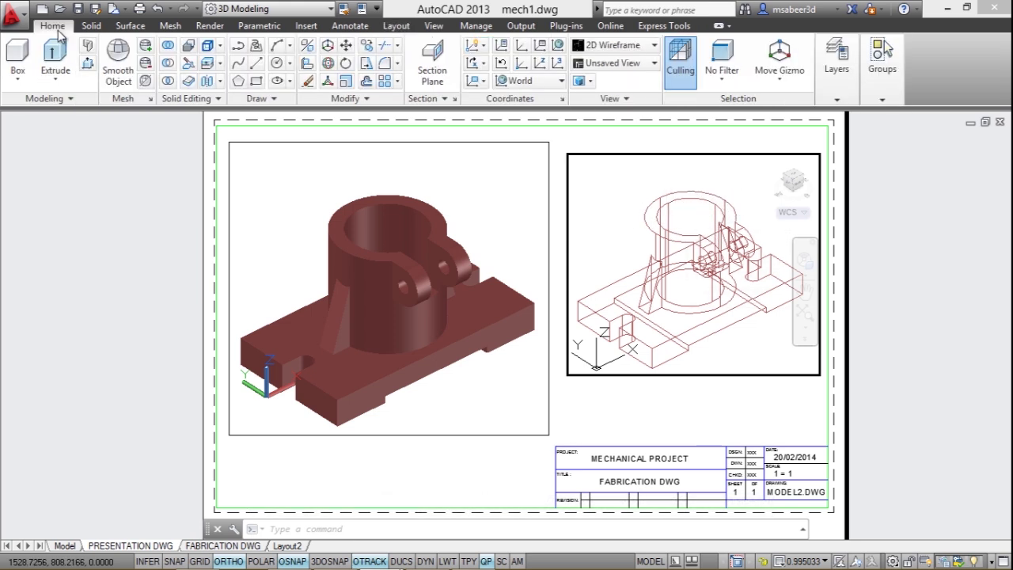
pyautogui.click(845, 97)
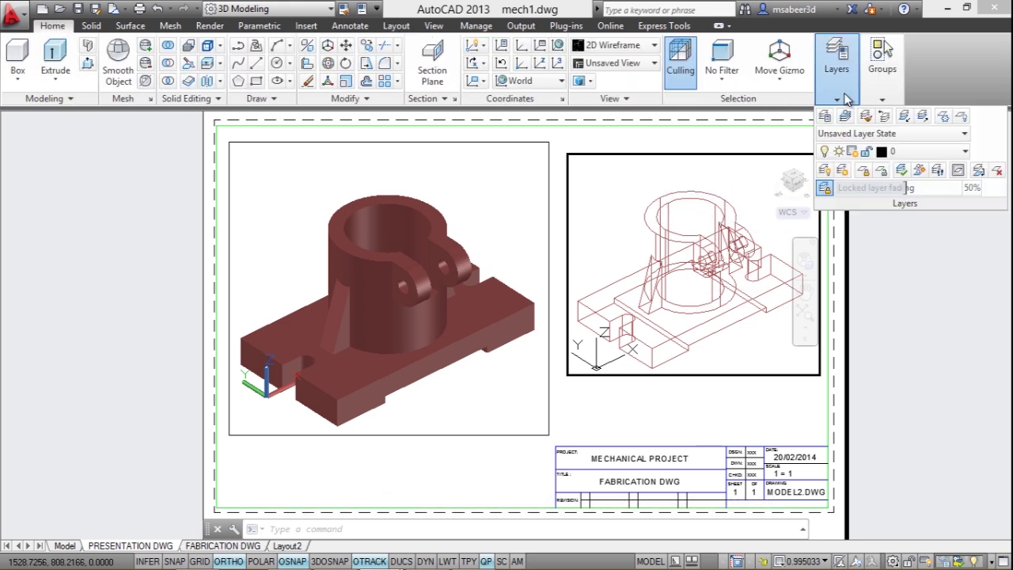
pyautogui.click(904, 152)
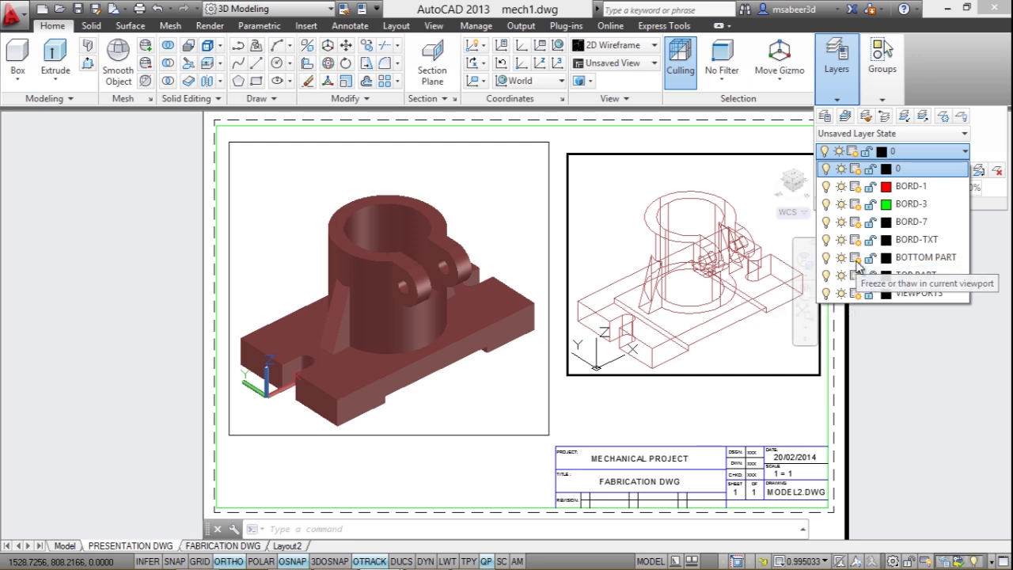
pyautogui.click(854, 258)
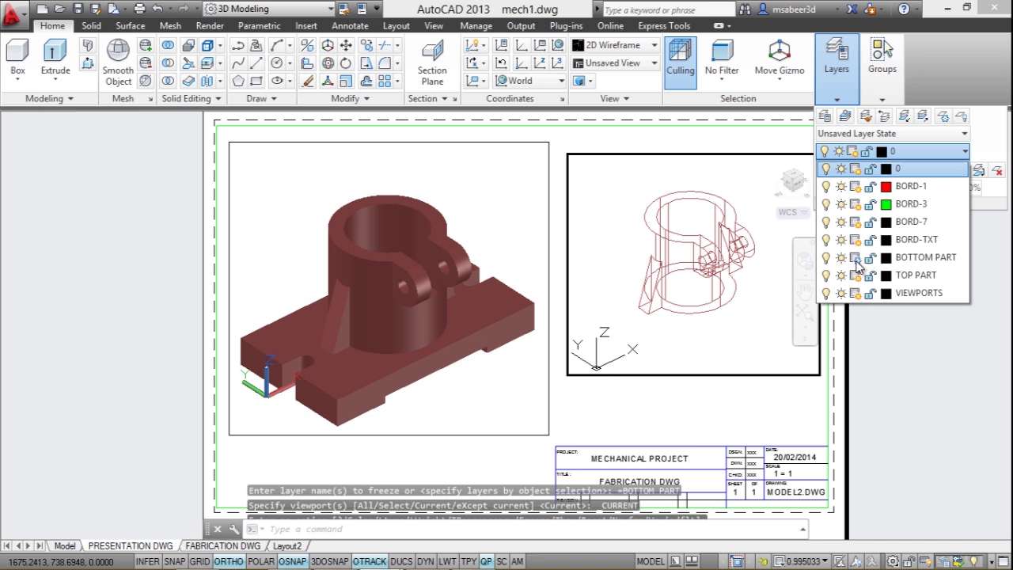
pyautogui.click(745, 333)
pyautogui.scroll(3, 700, 279)
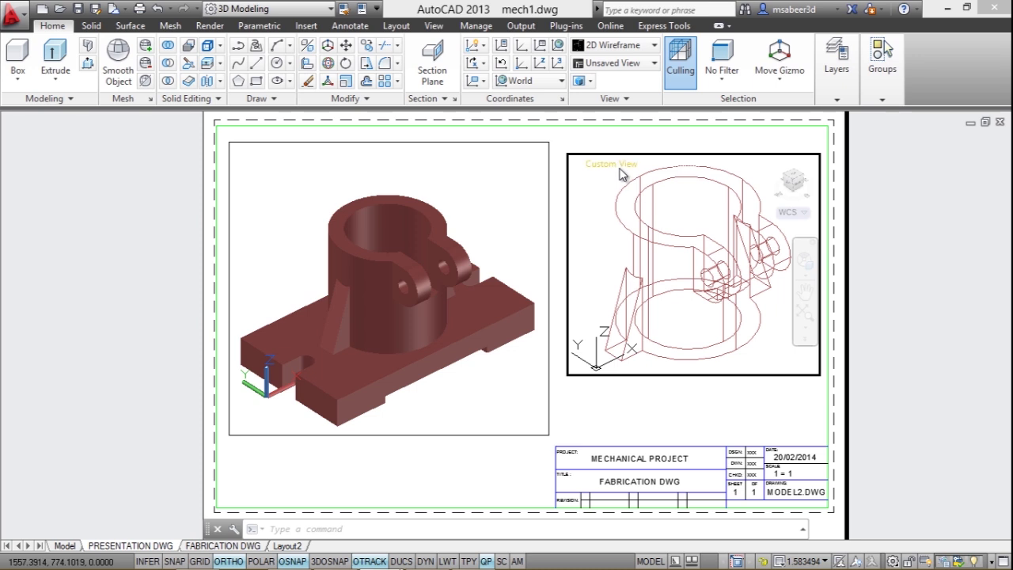
# - Show the smaller viewport in the X-ray visual style from the NE Isometric view
pyautogui.click(659, 164)
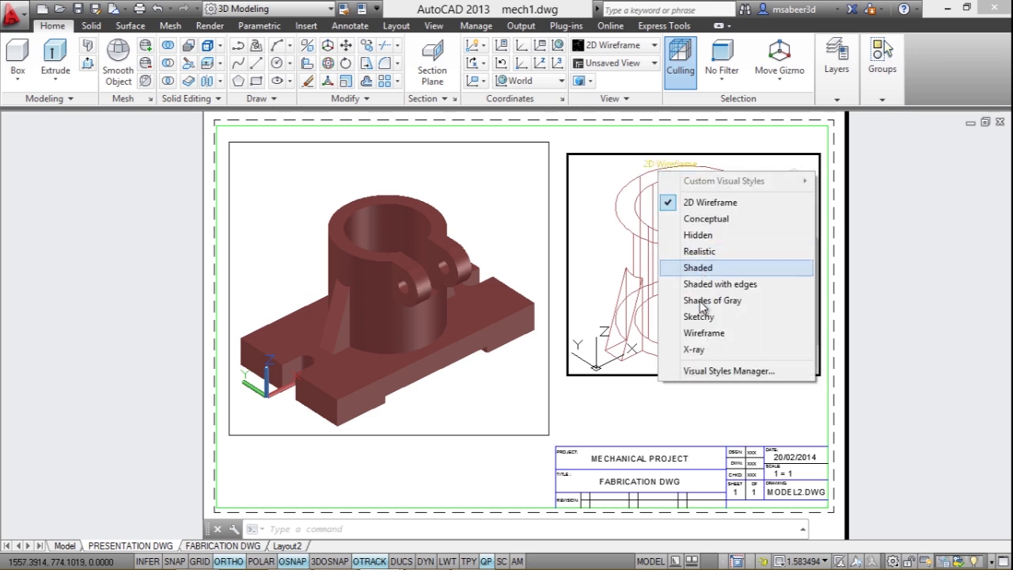
pyautogui.click(697, 345)
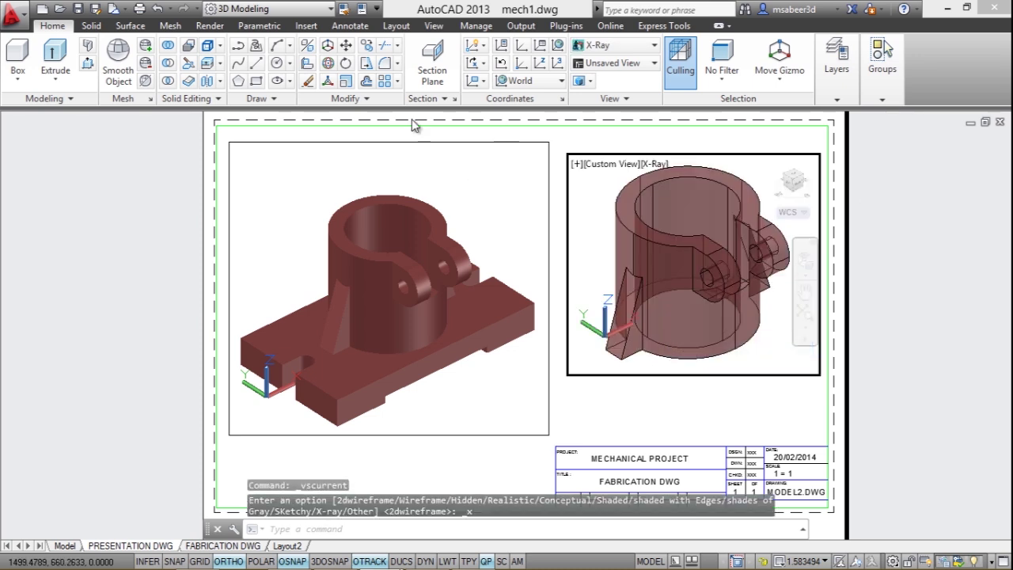
pyautogui.click(433, 26)
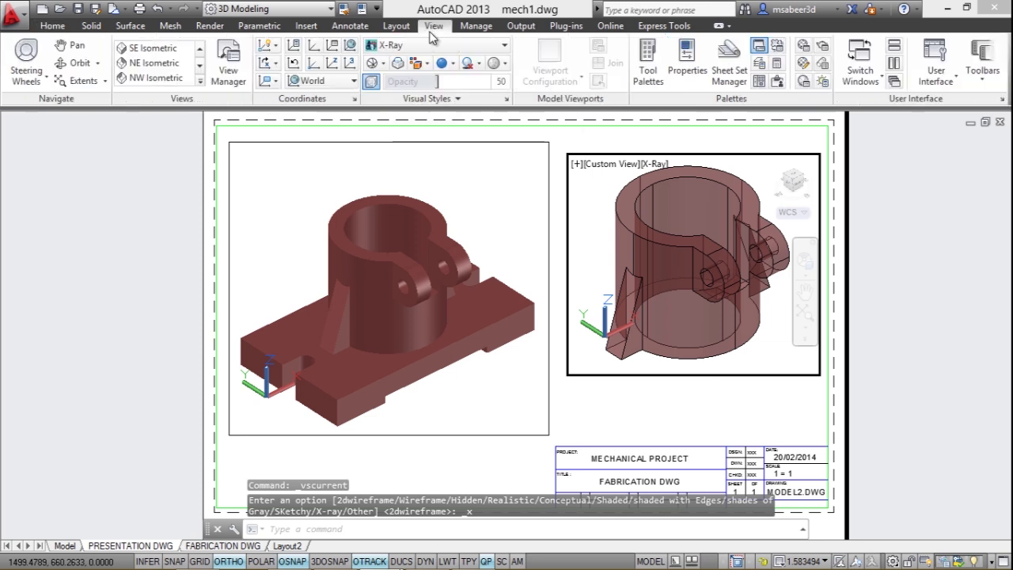
pyautogui.click(173, 69)
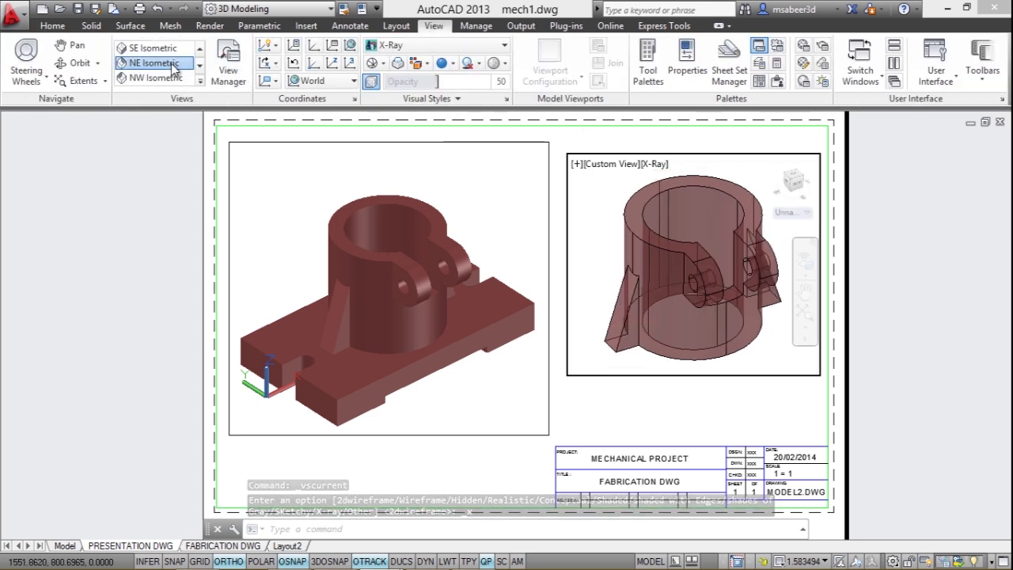
# - Return to paper space and change the title block's title text to PRESENTATION DWG
pyautogui.doubleClick(651, 411)
pyautogui.scroll(3, 649, 461)
pyautogui.scroll(-3, 649, 445)
pyautogui.scroll(3, 645, 449)
pyautogui.click(637, 402)
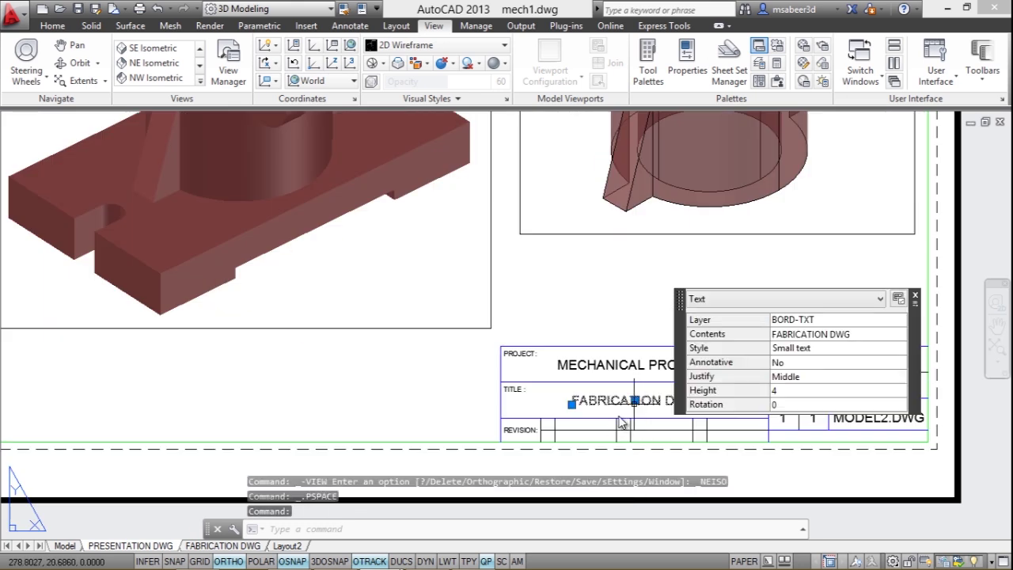
pyautogui.scroll(3, 615, 414)
pyautogui.click(914, 298)
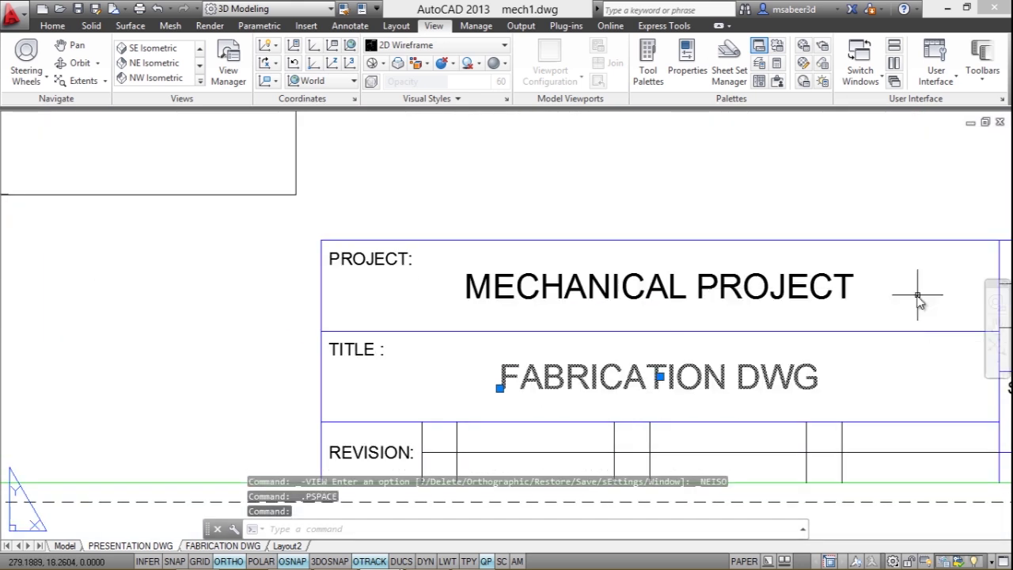
pyautogui.doubleClick(602, 388)
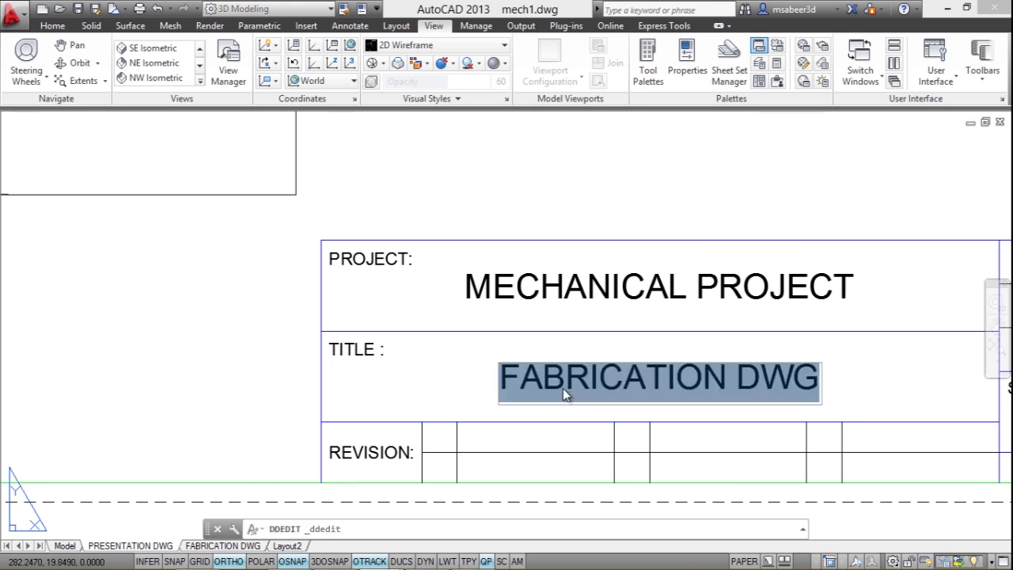
pyautogui.write('PRESEN')
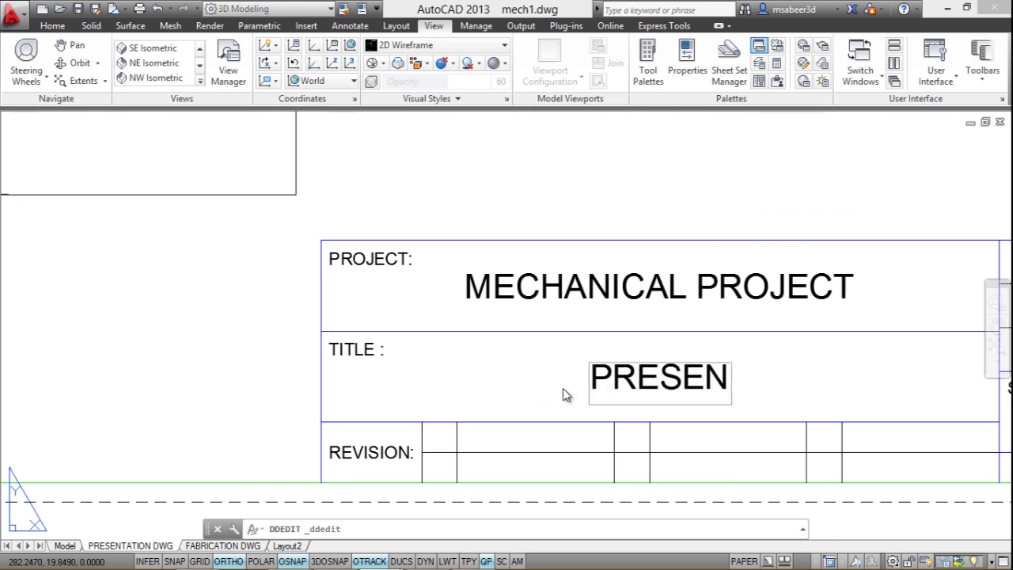
pyautogui.write('TATION DWG')
pyautogui.press('Return')
pyautogui.press('Escape')
# - Change the sheet number in the title block to 2 and end the text editing
pyautogui.scroll(-5, 658, 318)
pyautogui.scroll(6, 682, 309)
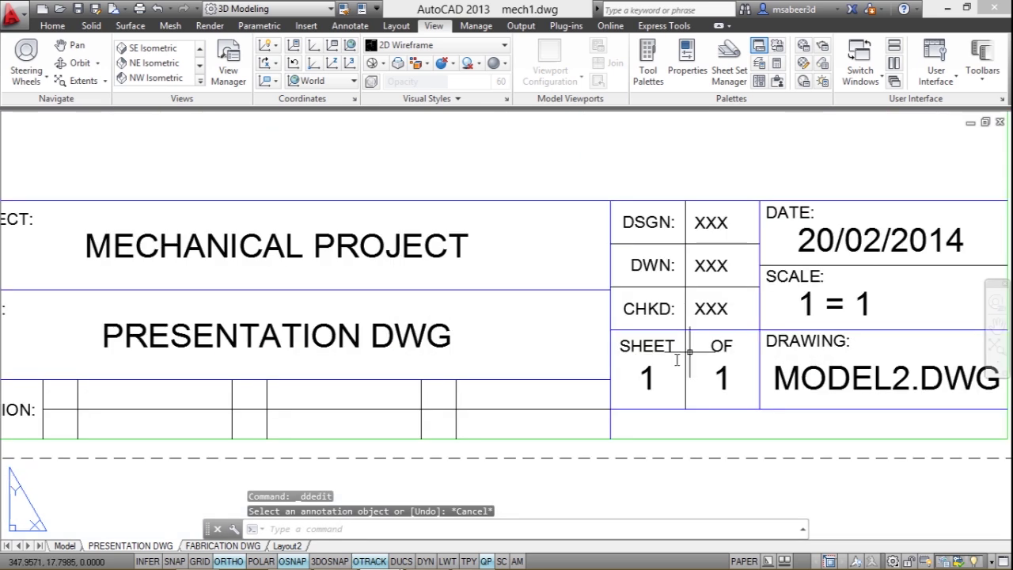
pyautogui.doubleClick(677, 325)
pyautogui.write('2')
pyautogui.press('Return')
pyautogui.scroll(-5, 736, 467)
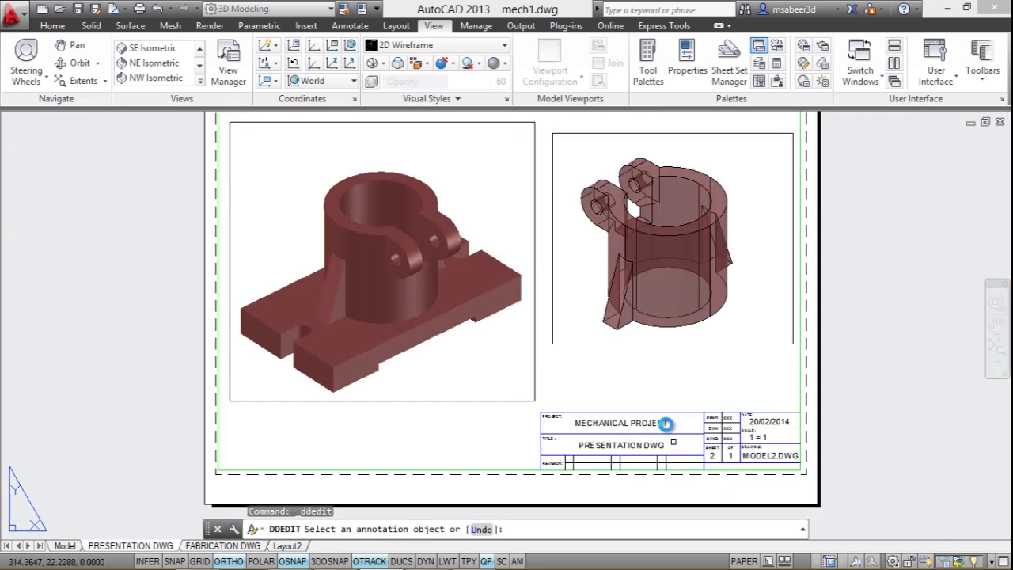
pyautogui.press('Escape')
pyautogui.press('Escape')
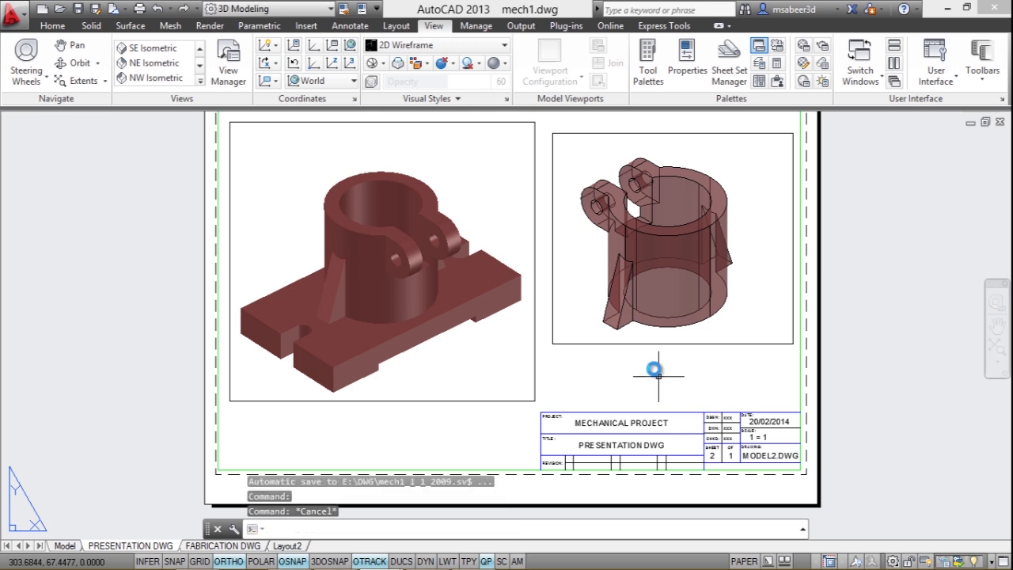
pyautogui.scroll(-1, 655, 370)
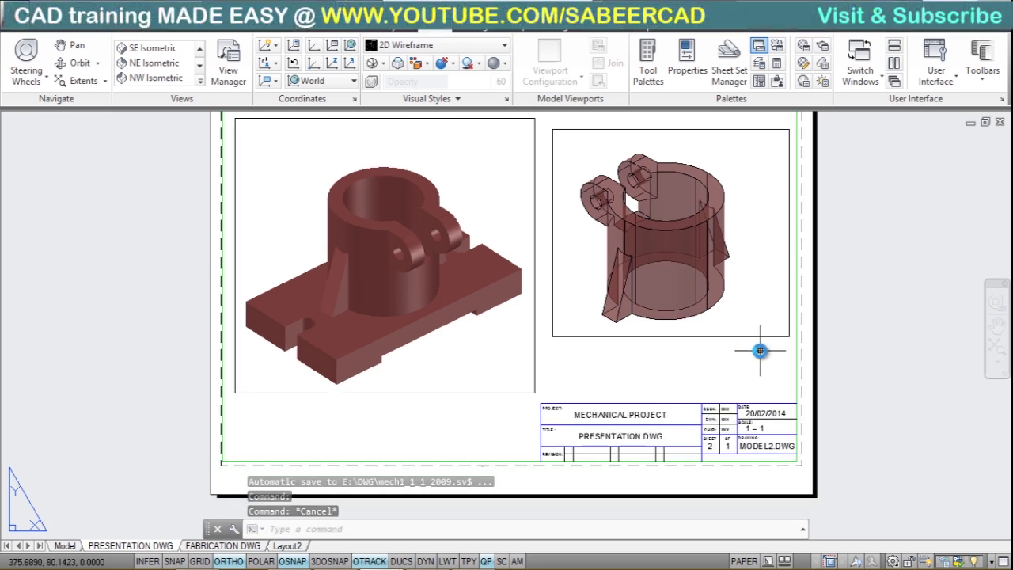